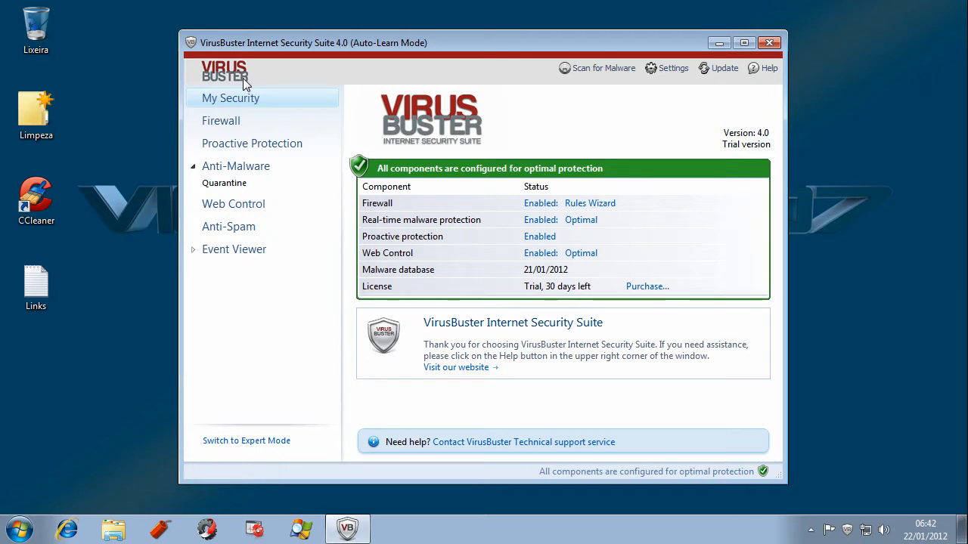
# Review the Proactive Protection and Firewall overviews, and the General and Firewall sections of the suite's settings.
pyautogui.click(248, 153)
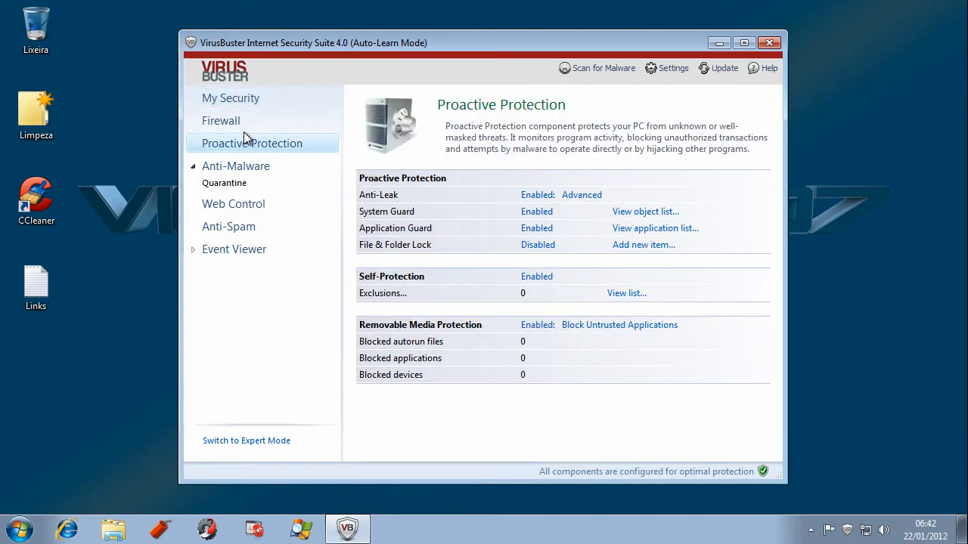
pyautogui.click(242, 123)
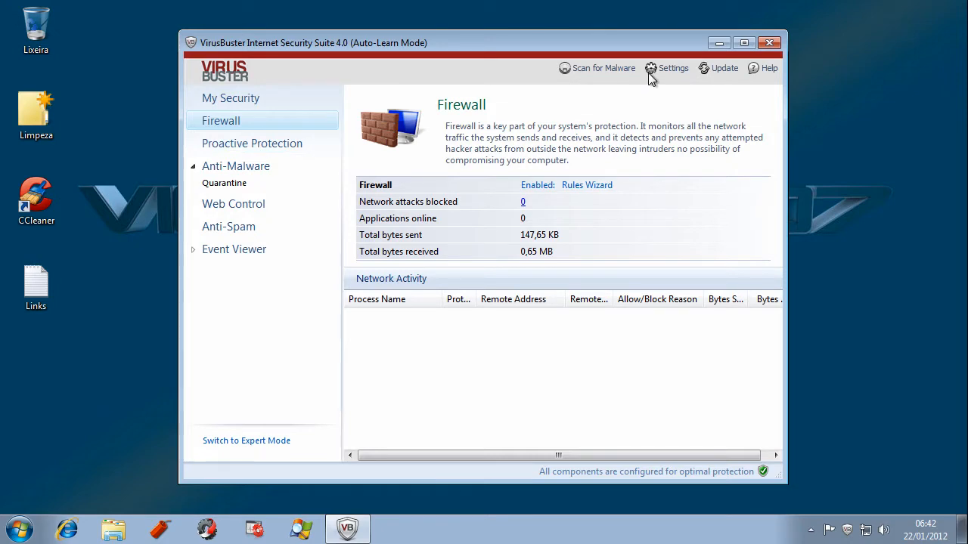
pyautogui.click(671, 67)
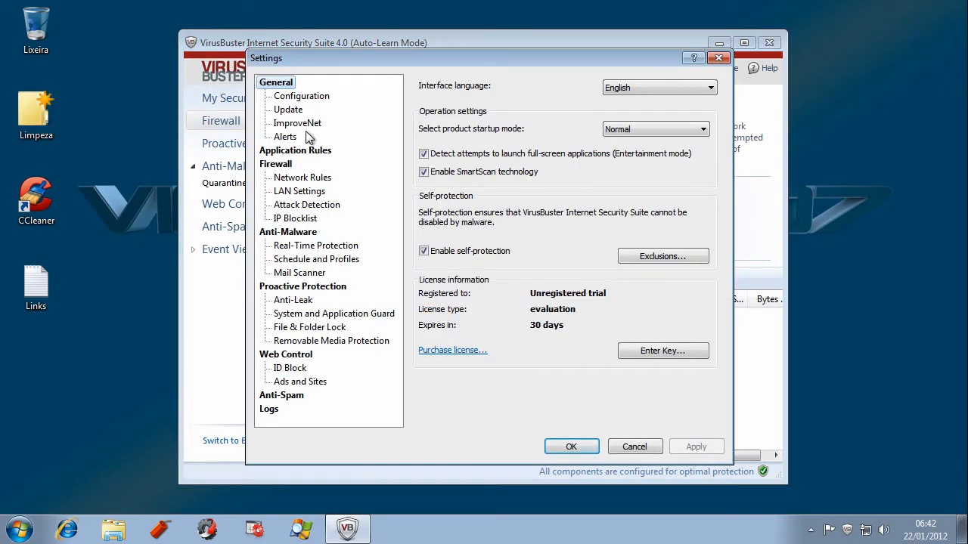
pyautogui.click(304, 127)
pyautogui.click(293, 111)
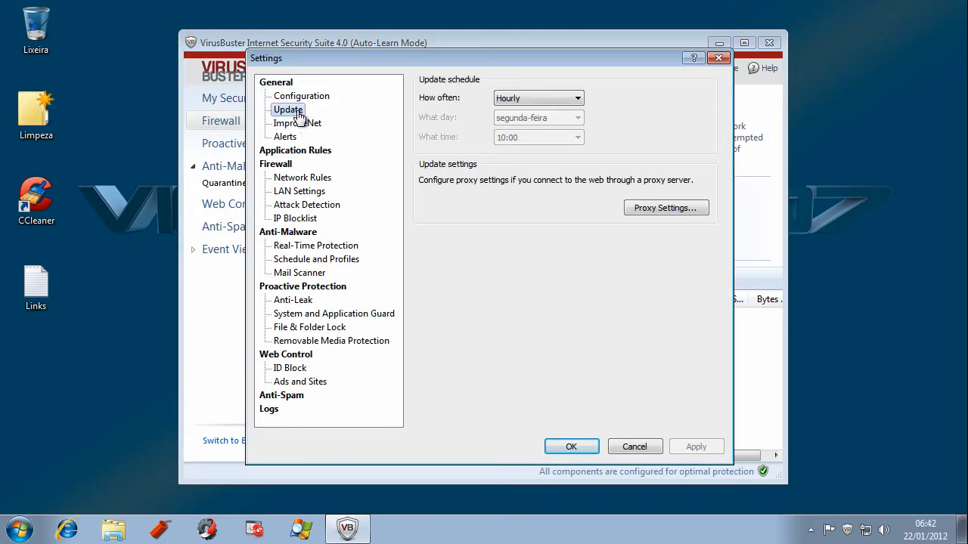
pyautogui.click(302, 98)
pyautogui.click(291, 191)
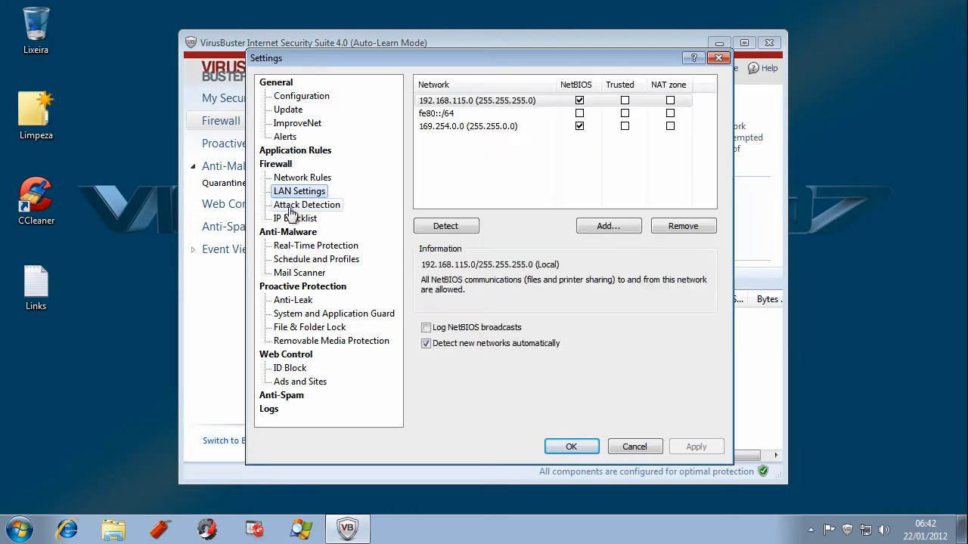
pyautogui.click(295, 211)
pyautogui.click(296, 218)
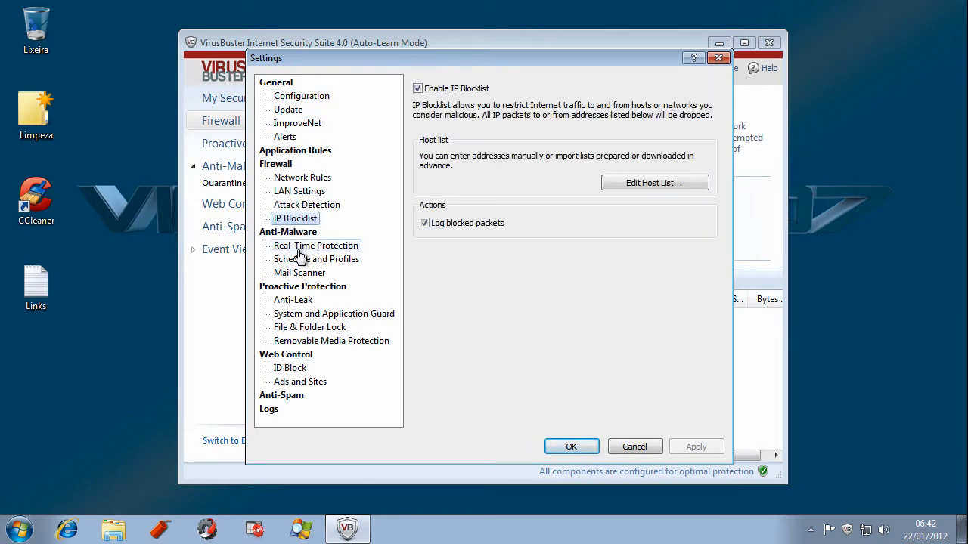
# Review the Anti-Malware, Proactive Protection and Web Control settings, and close the settings without changing anything.
pyautogui.click(301, 249)
pyautogui.click(306, 259)
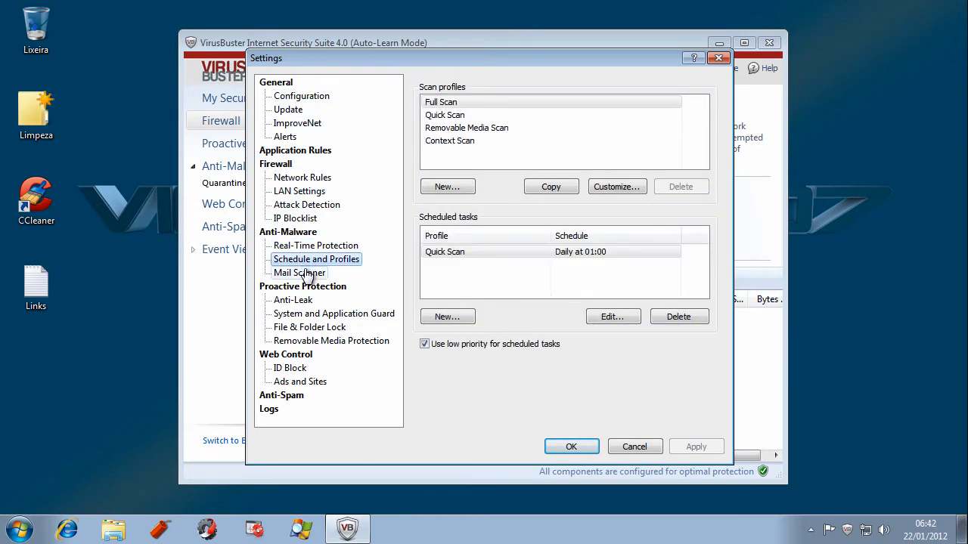
pyautogui.click(308, 273)
pyautogui.click(303, 301)
pyautogui.click(311, 314)
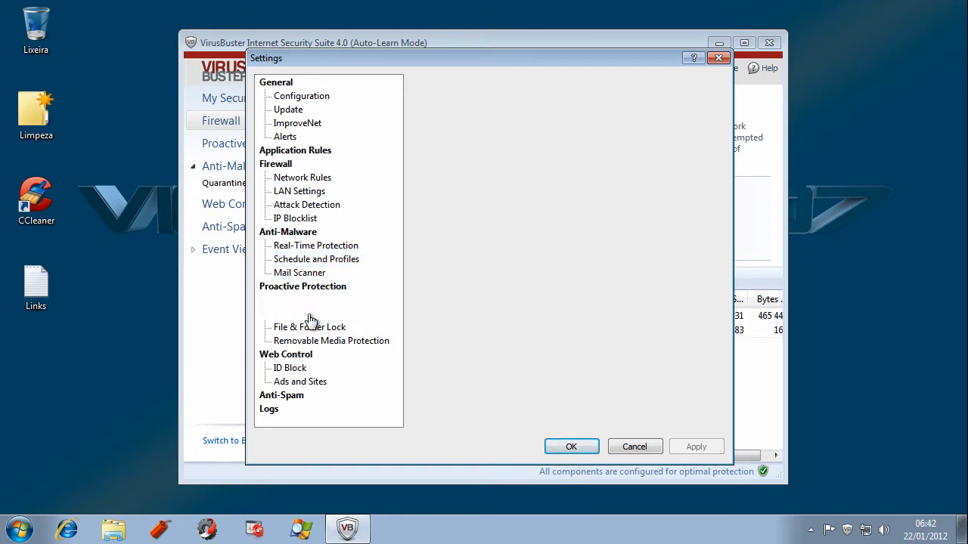
pyautogui.click(310, 328)
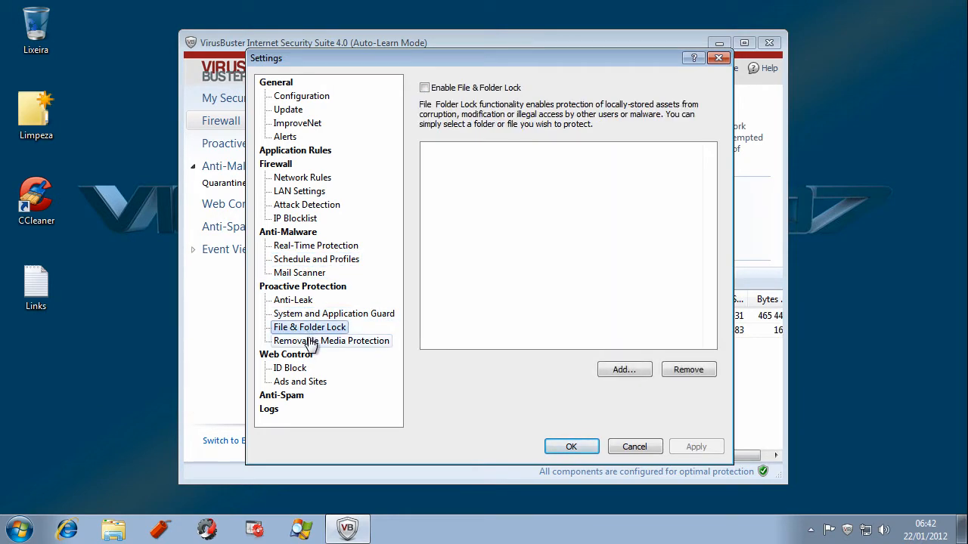
pyautogui.click(310, 340)
pyautogui.click(297, 370)
pyautogui.click(305, 383)
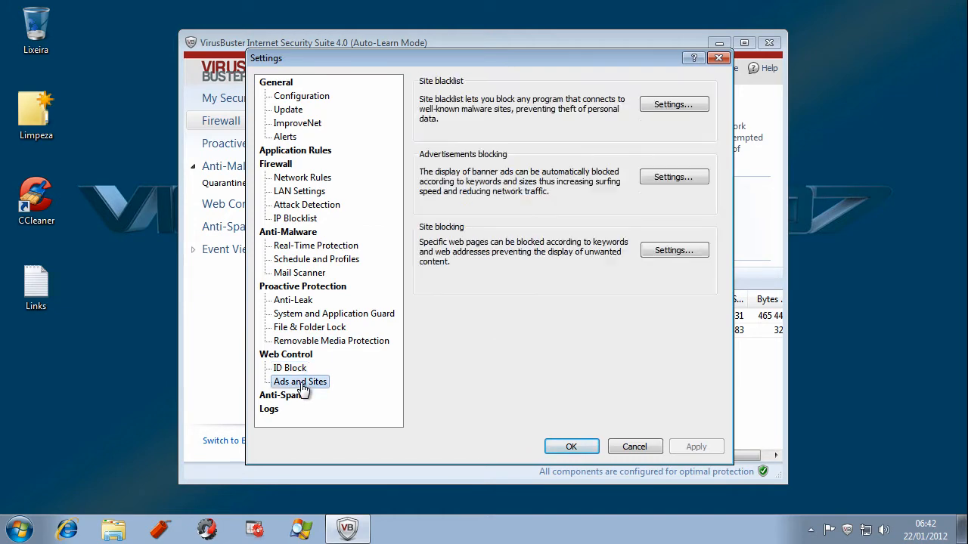
pyautogui.click(634, 447)
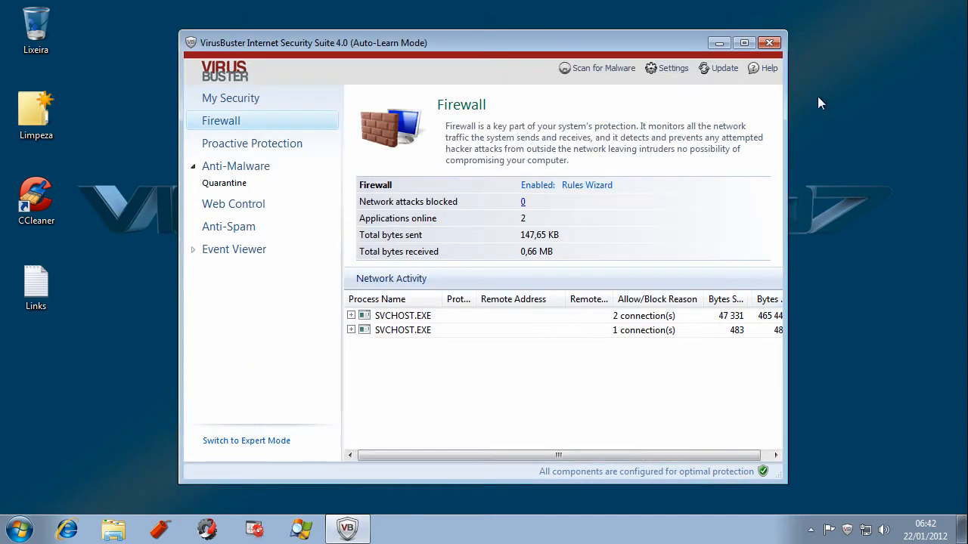
# Look over the Quarantine, Anti-Spam and Event Viewer pages, and close the security suite window.
pyautogui.click(235, 150)
pyautogui.click(234, 184)
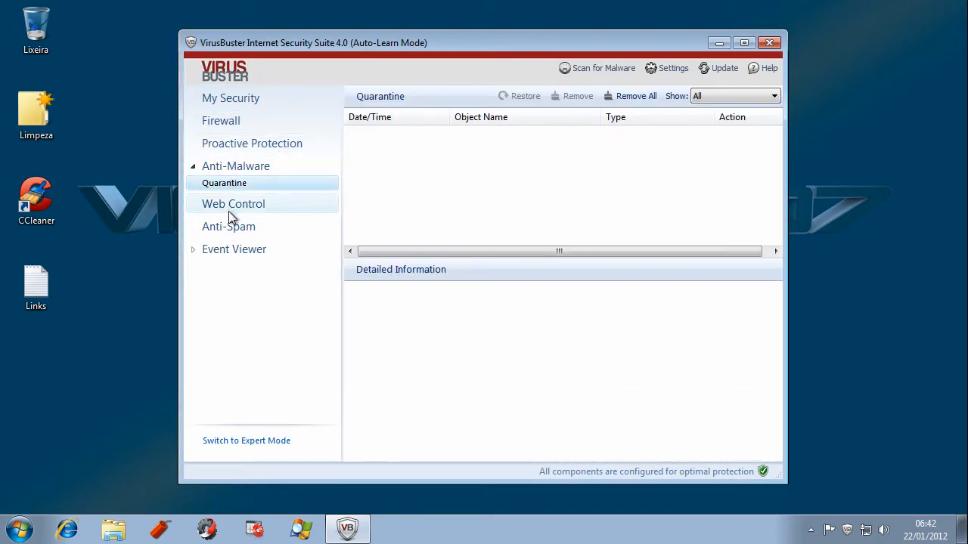
pyautogui.click(231, 227)
pyautogui.click(234, 250)
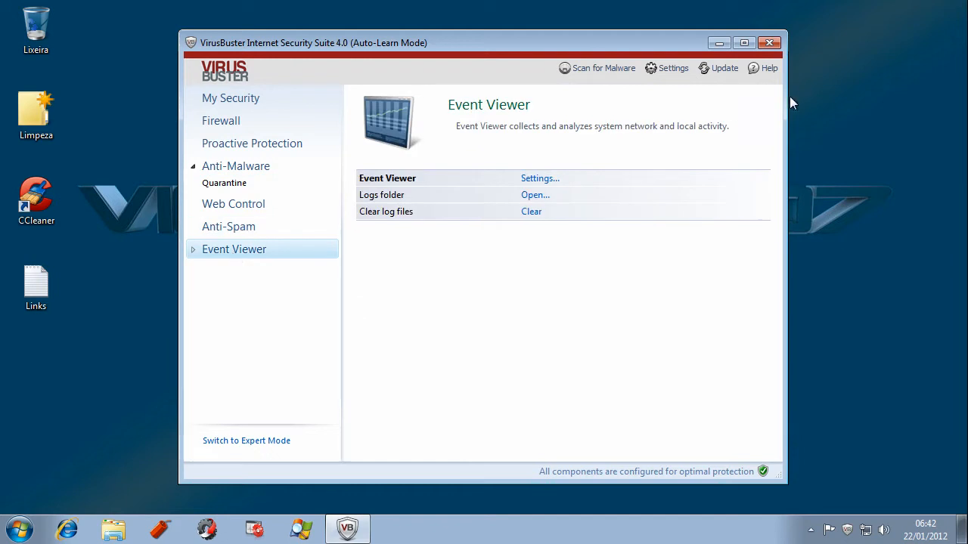
pyautogui.click(769, 43)
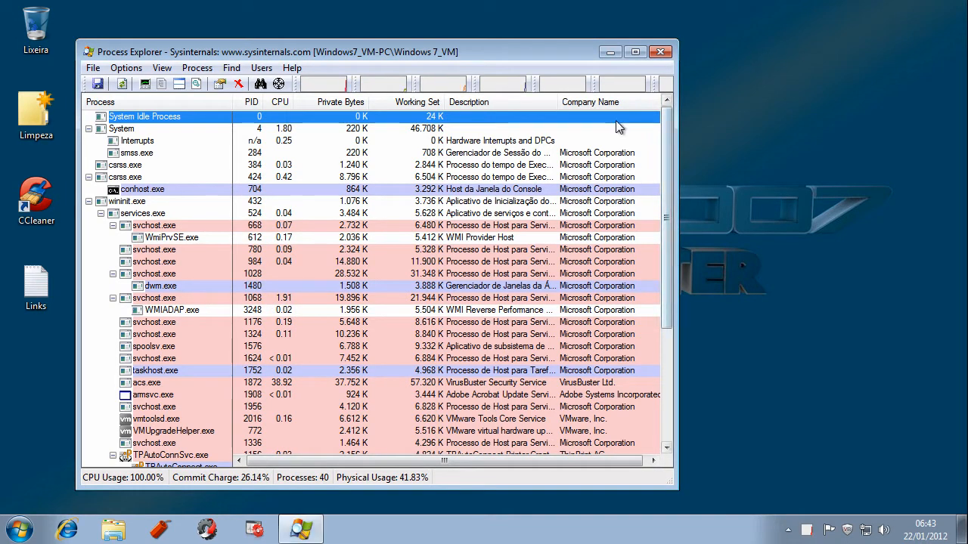
# In Process Explorer, sort the processes by company name, examine the memory use of acs.exe and op_mon.exe, and close the window.
pyautogui.click(623, 100)
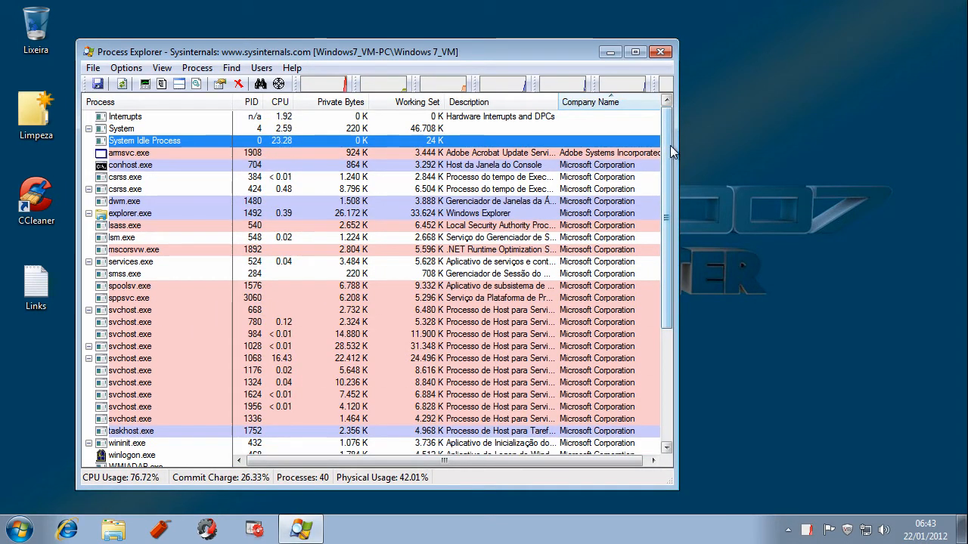
pyautogui.moveTo(669, 165); pyautogui.dragTo(669, 275)
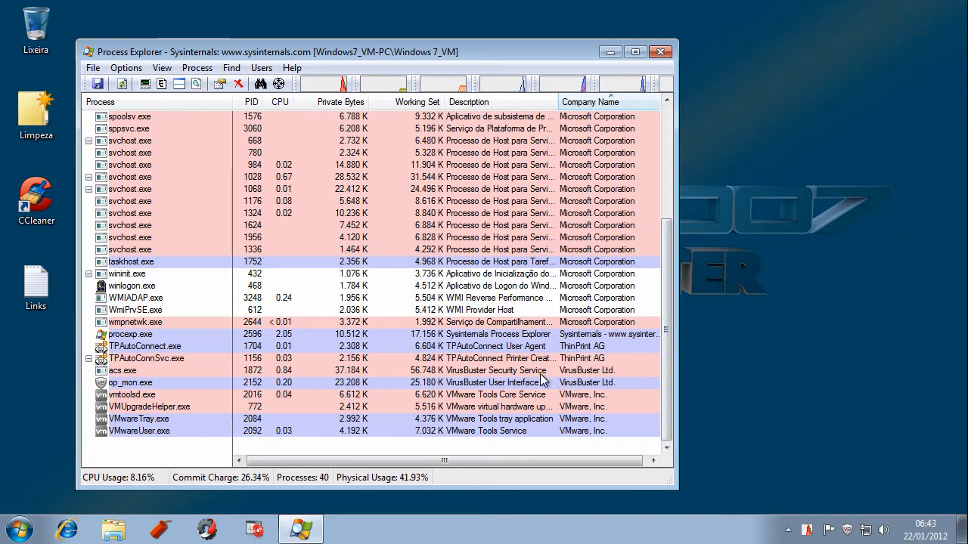
pyautogui.click(505, 372)
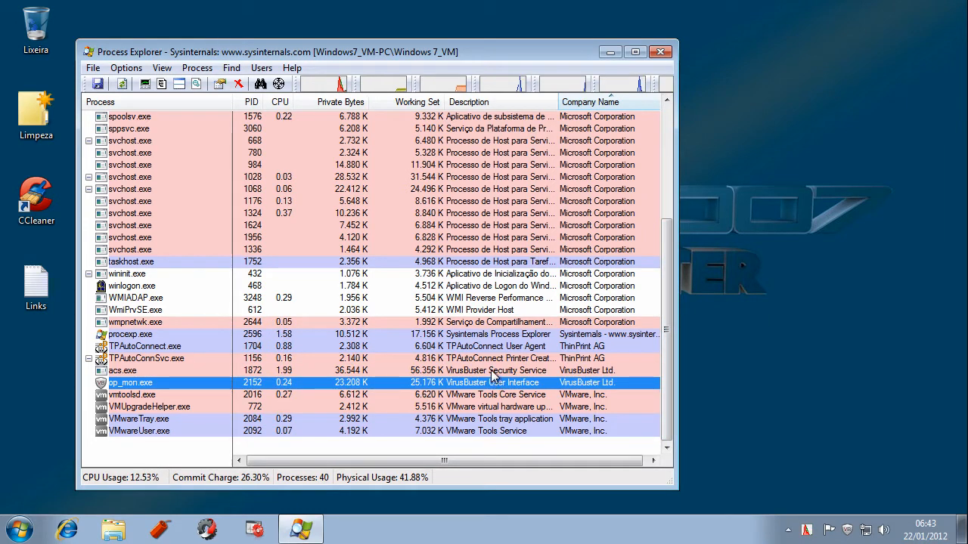
pyautogui.click(429, 384)
pyautogui.click(428, 373)
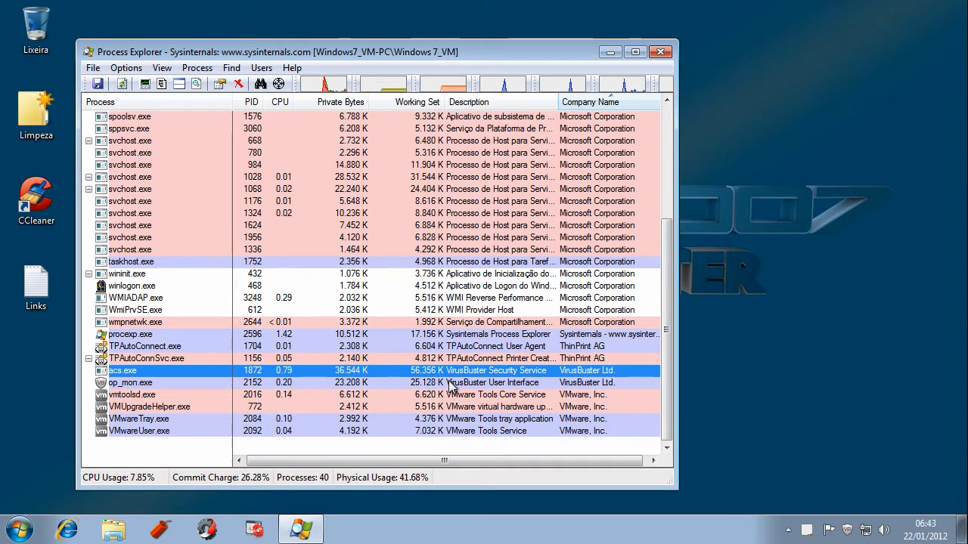
pyautogui.click(452, 384)
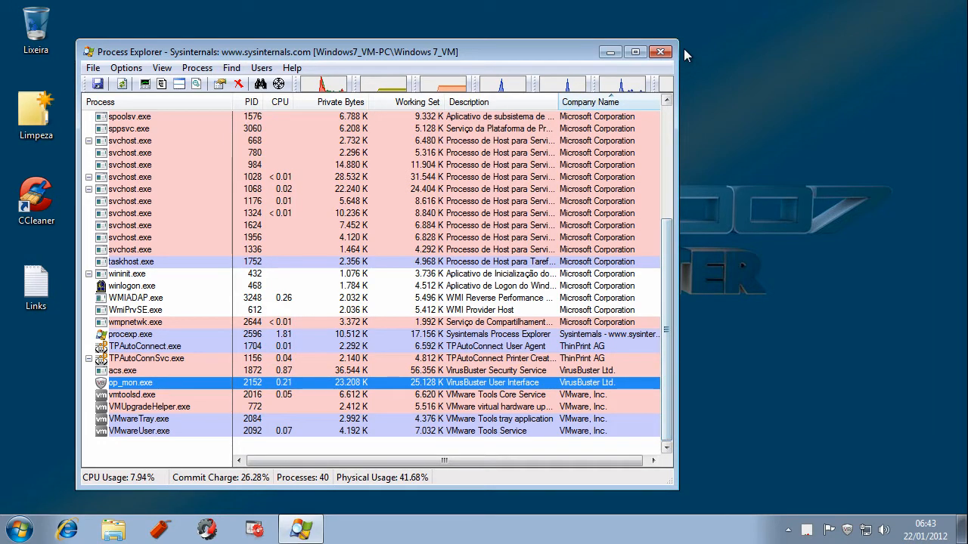
pyautogui.click(660, 52)
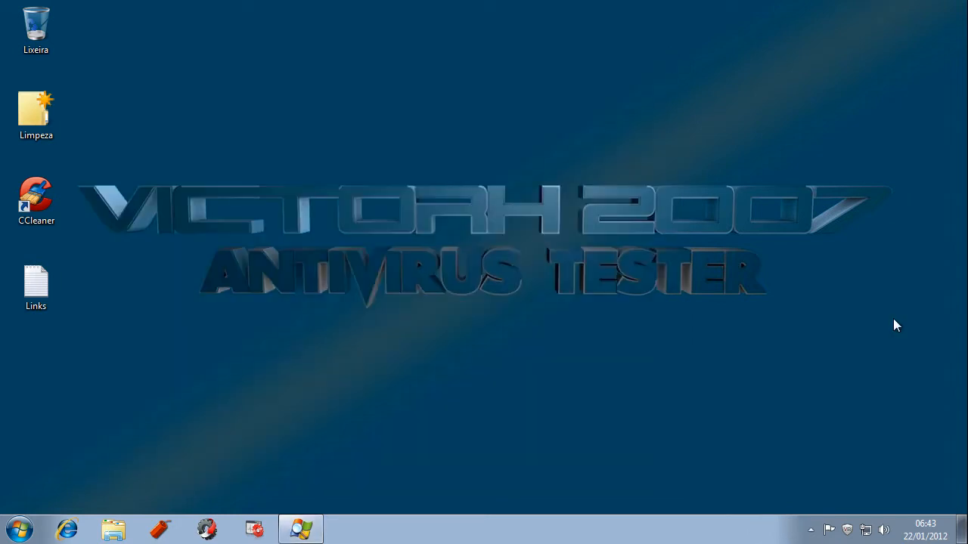
# Reopen VirusBuster at its My Security overview, update the malware database, and close the suite's window.
pyautogui.doubleClick(847, 530)
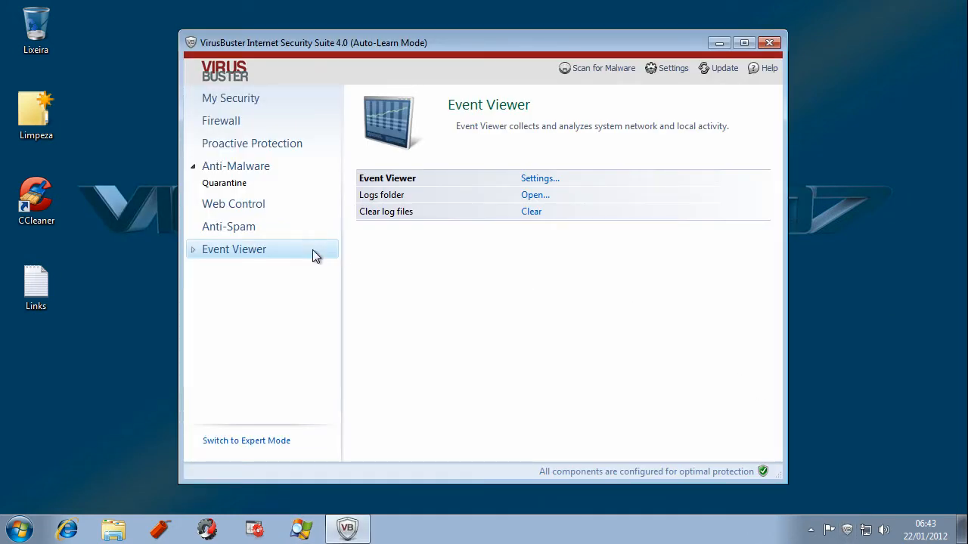
pyautogui.click(242, 99)
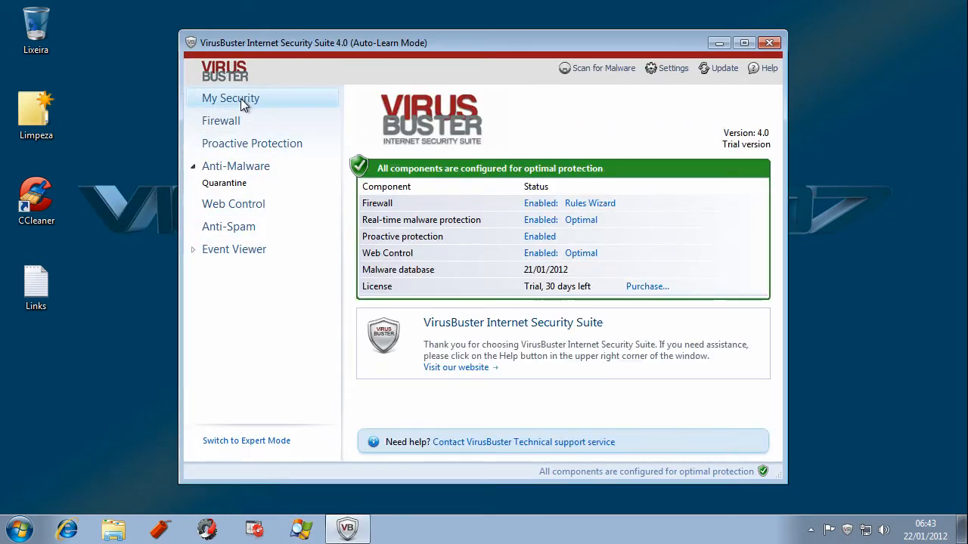
pyautogui.click(723, 69)
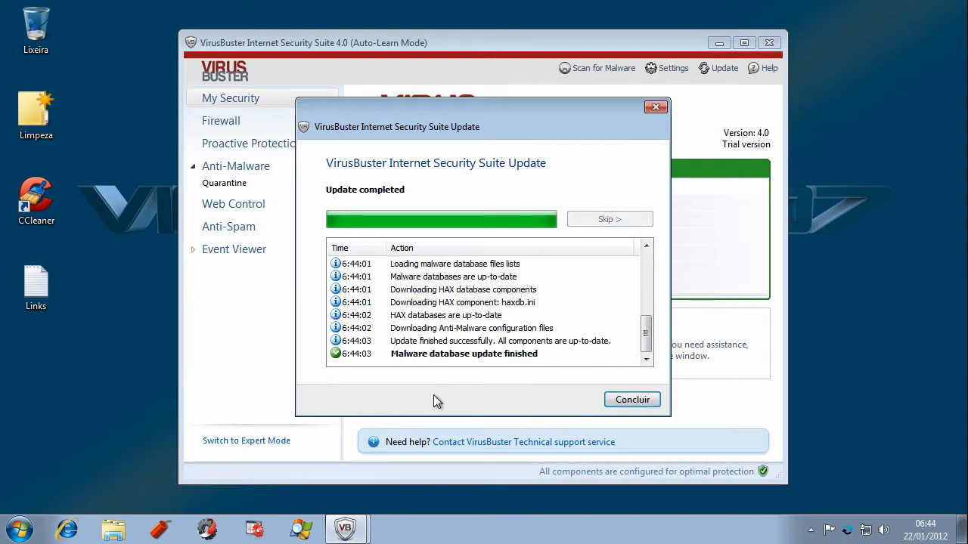
pyautogui.click(640, 404)
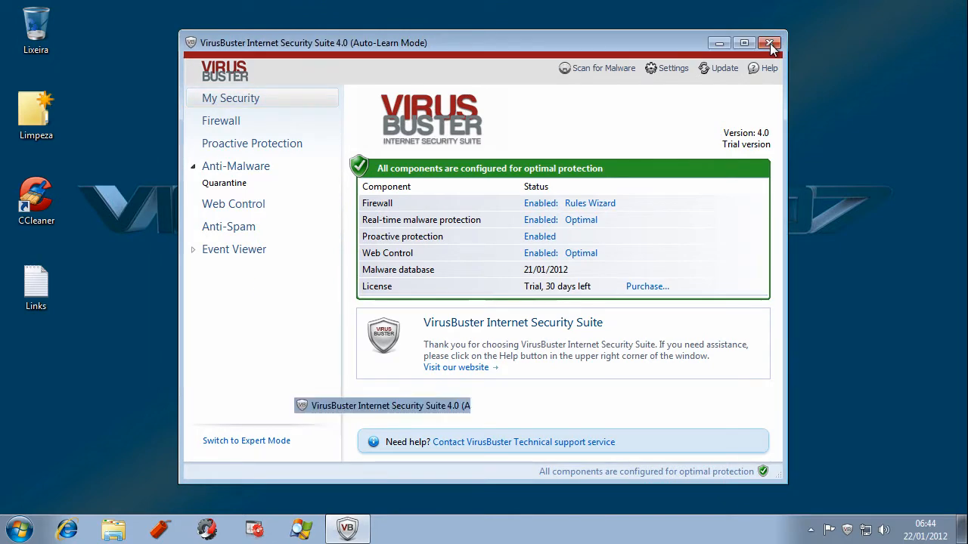
pyautogui.click(770, 43)
# Open the Links text file on the desktop, copy its first malware link, and minimize the file.
pyautogui.doubleClick(42, 263)
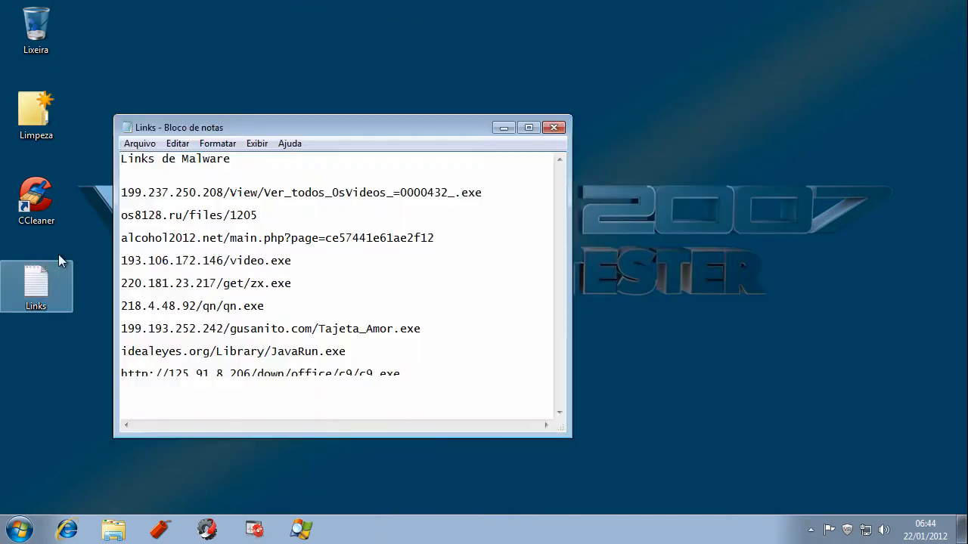
pyautogui.doubleClick(244, 193)
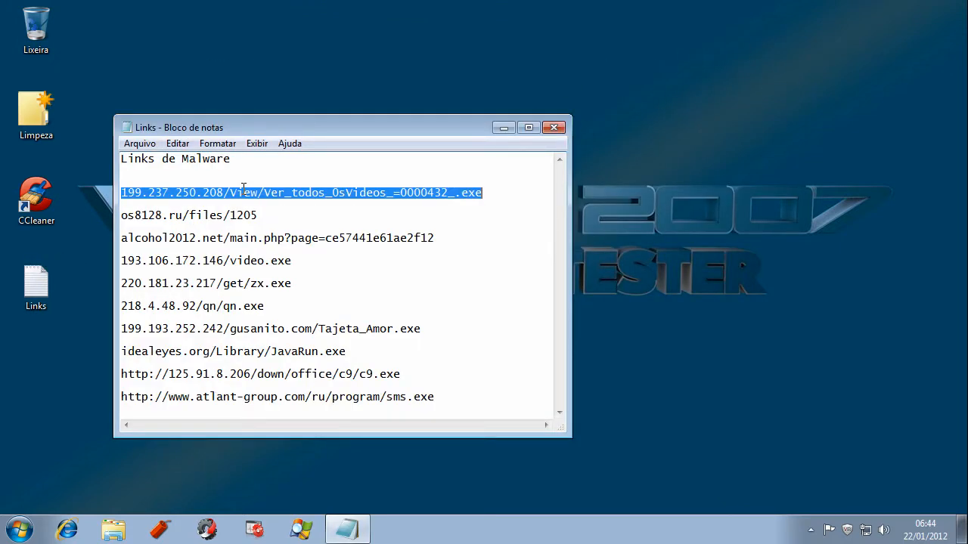
pyautogui.rightClick(243, 192)
pyautogui.click(277, 241)
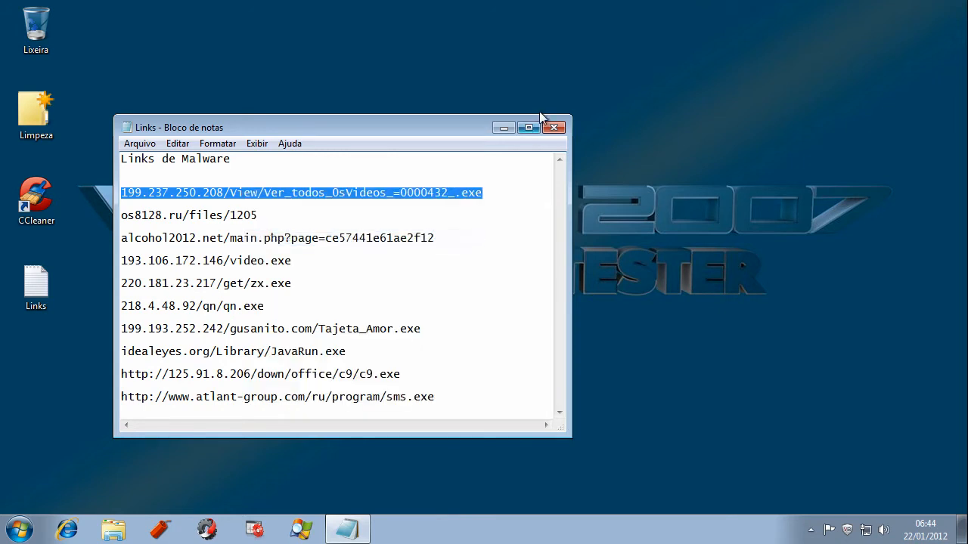
pyautogui.click(504, 127)
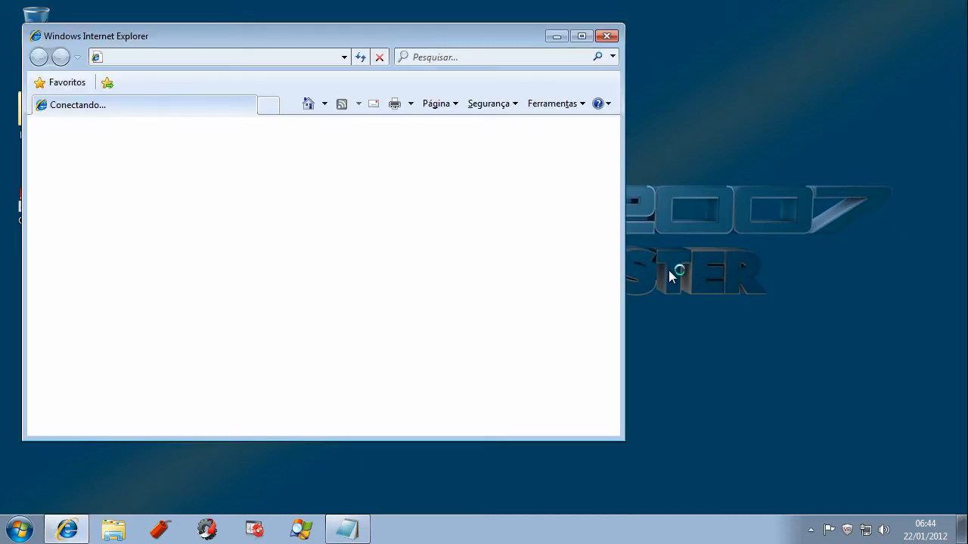
# Maximize the Internet Explorer window and dismiss Google's Chrome offer and home page banner.
pyautogui.click(582, 35)
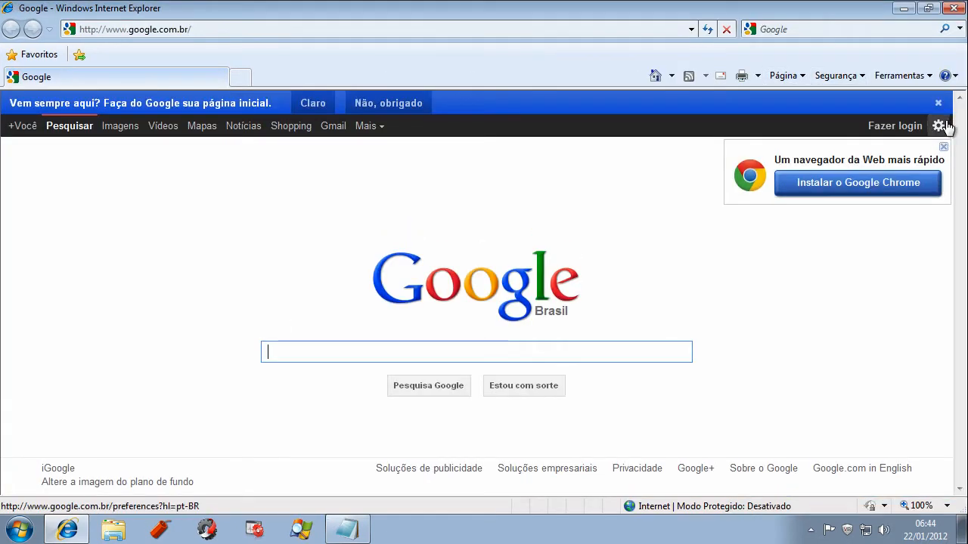
pyautogui.click(943, 148)
pyautogui.click(938, 103)
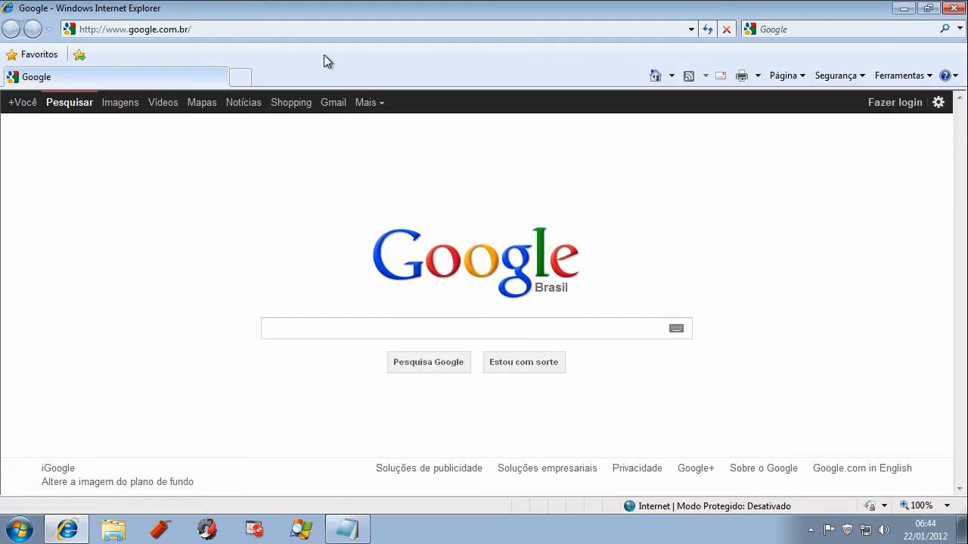
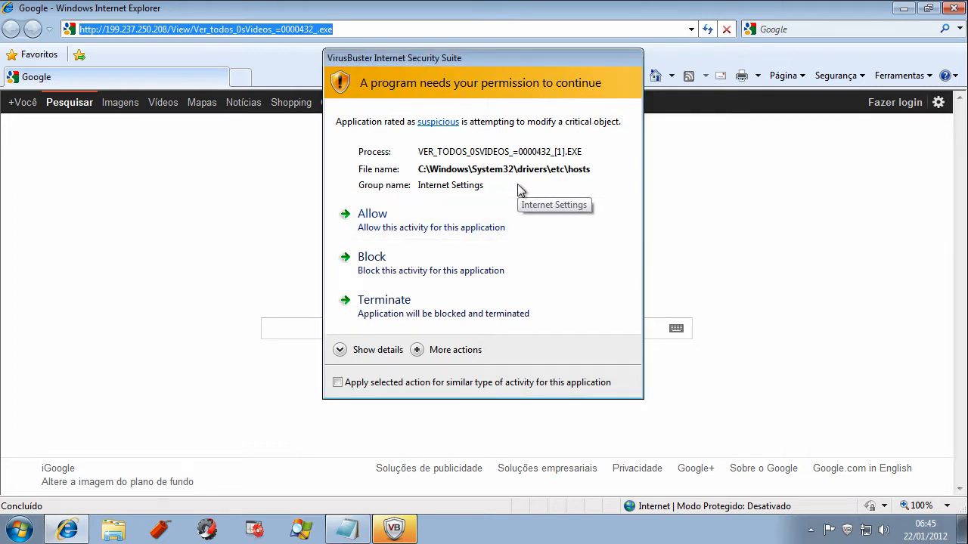
# Block the suspicious Ver_todos_0sVideos program from modifying the hosts file, and submit the file for analysis.
pyautogui.click(399, 272)
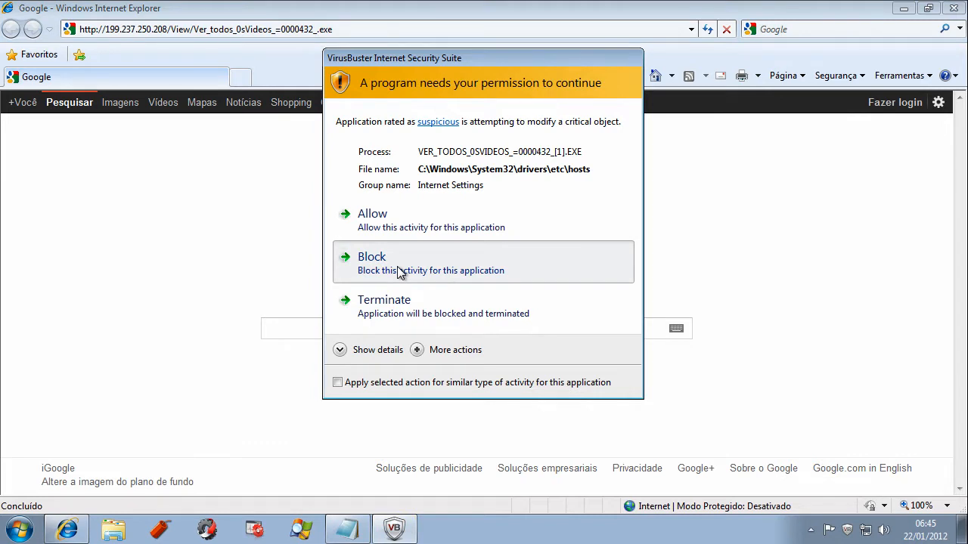
pyautogui.click(399, 273)
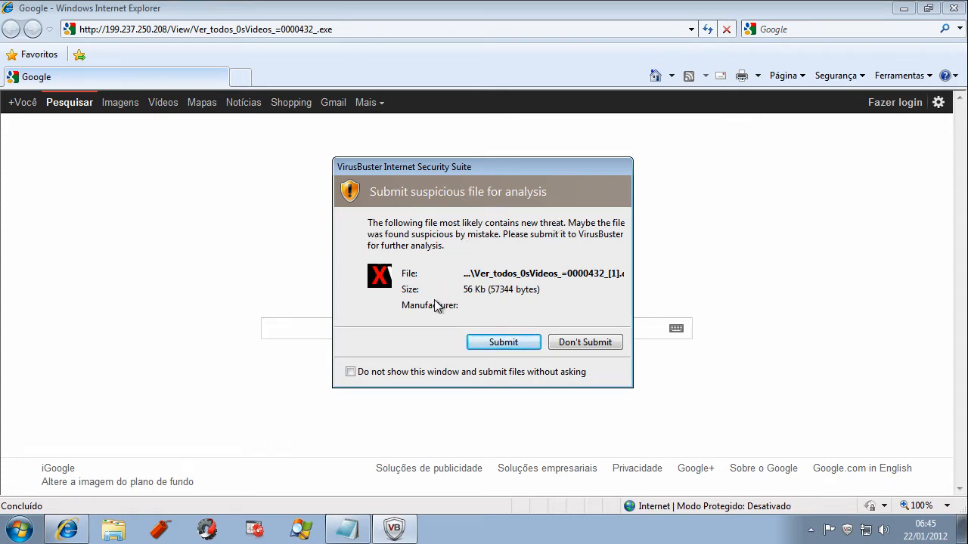
pyautogui.click(503, 344)
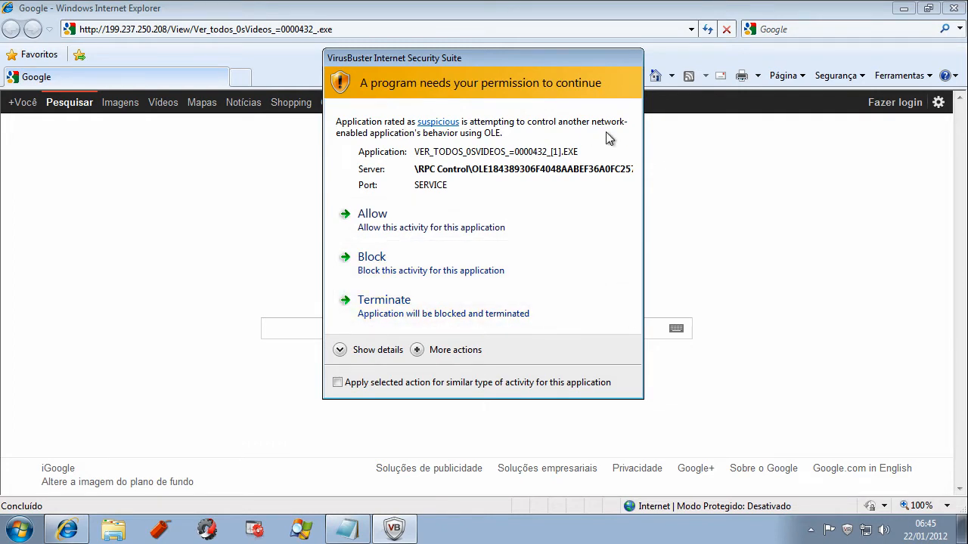
# Terminate the Ver_todos_0sVideos application in response to the OLE control alert.
pyautogui.click(402, 306)
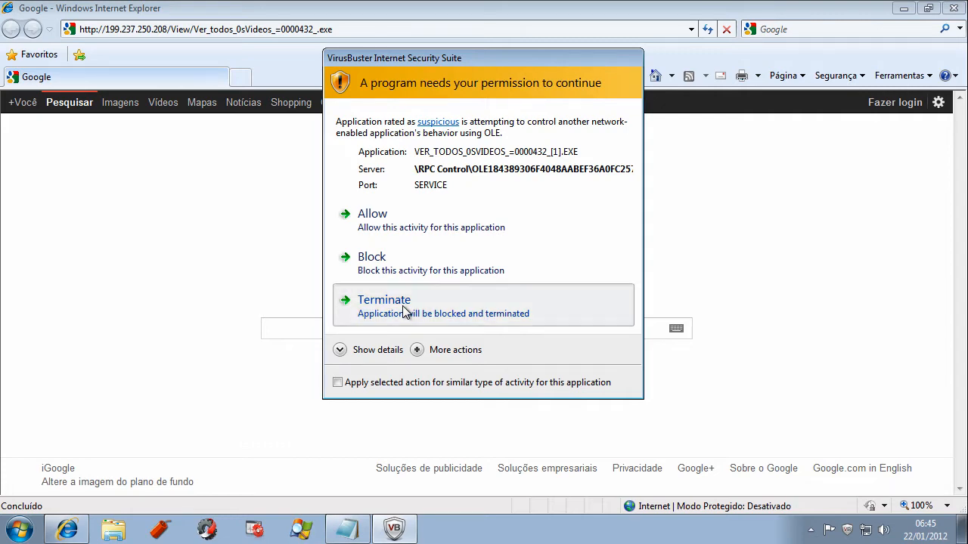
# Copy the link os8128.ru/files/1205 from the Links file, minimize the file, and load the link in the browser.
pyautogui.click(347, 529)
pyautogui.doubleClick(239, 215)
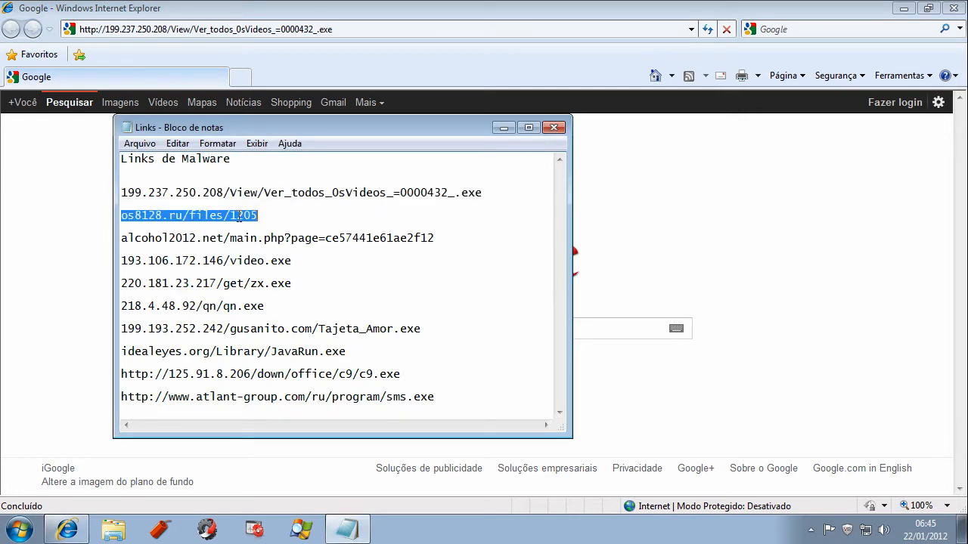
pyautogui.rightClick(239, 216)
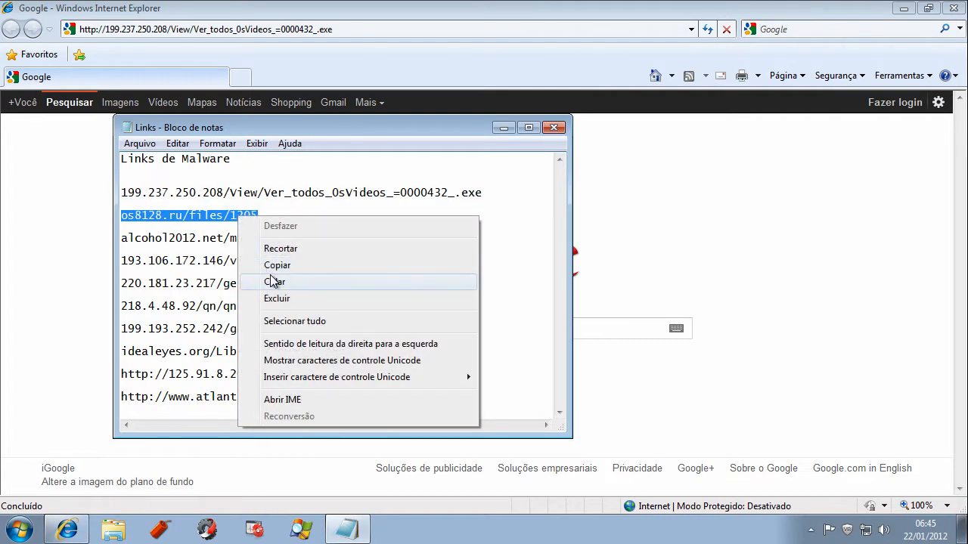
pyautogui.click(506, 131)
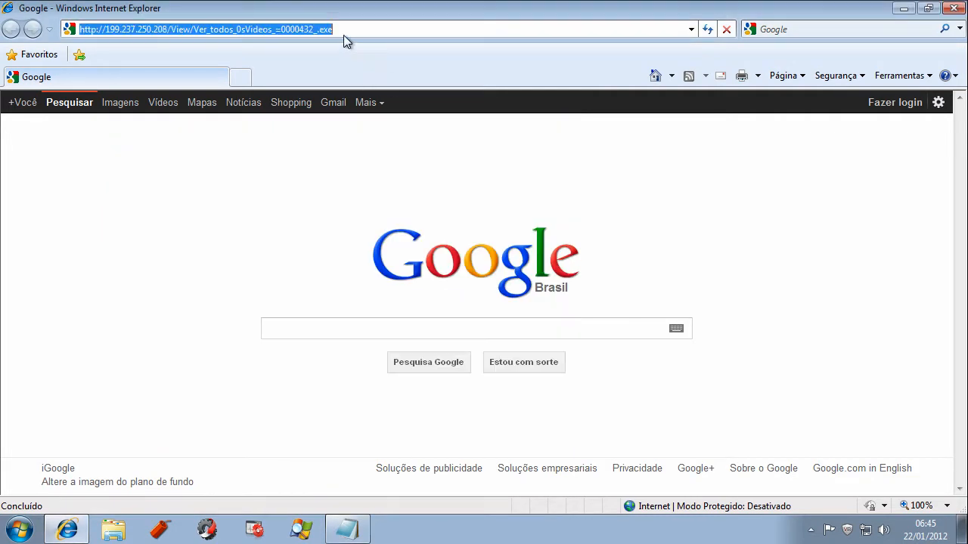
pyautogui.hotkey('ctrl', 'v')
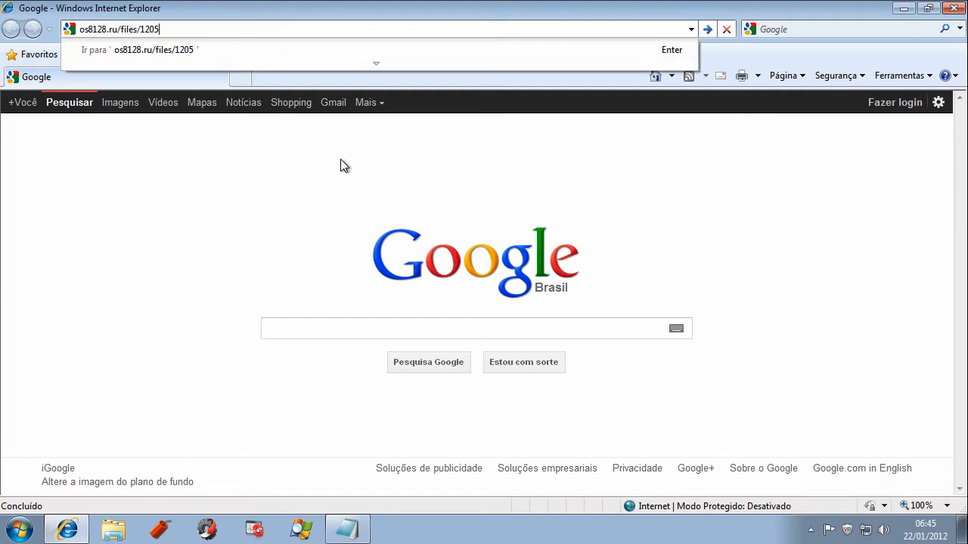
pyautogui.press('Return')
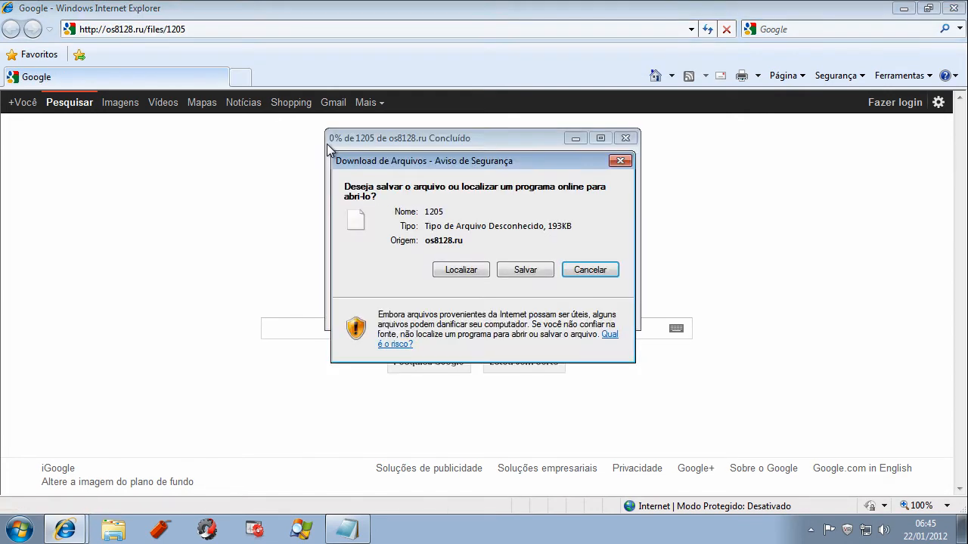
# Save the download from os8128.ru to the Downloads folder under the name 1205.exe.
pyautogui.click(523, 270)
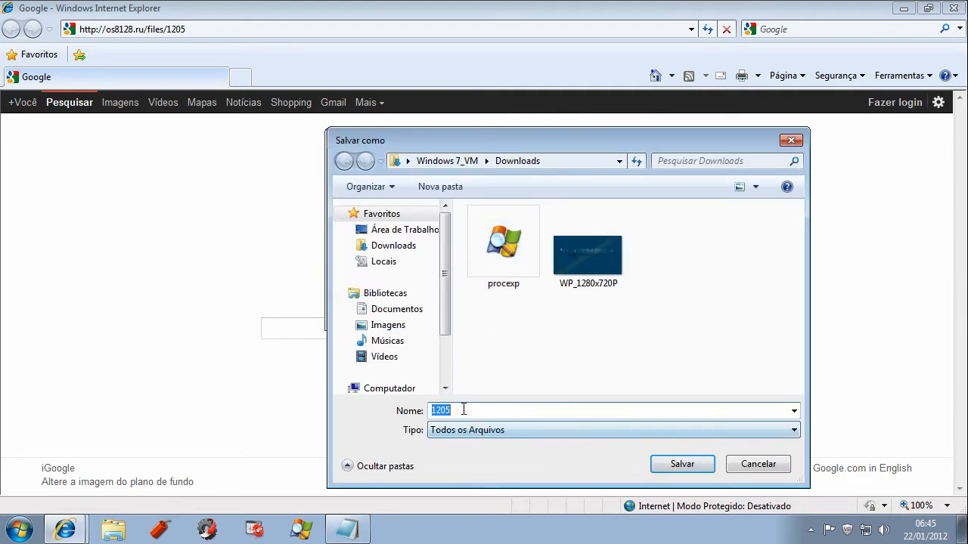
pyautogui.click(460, 410)
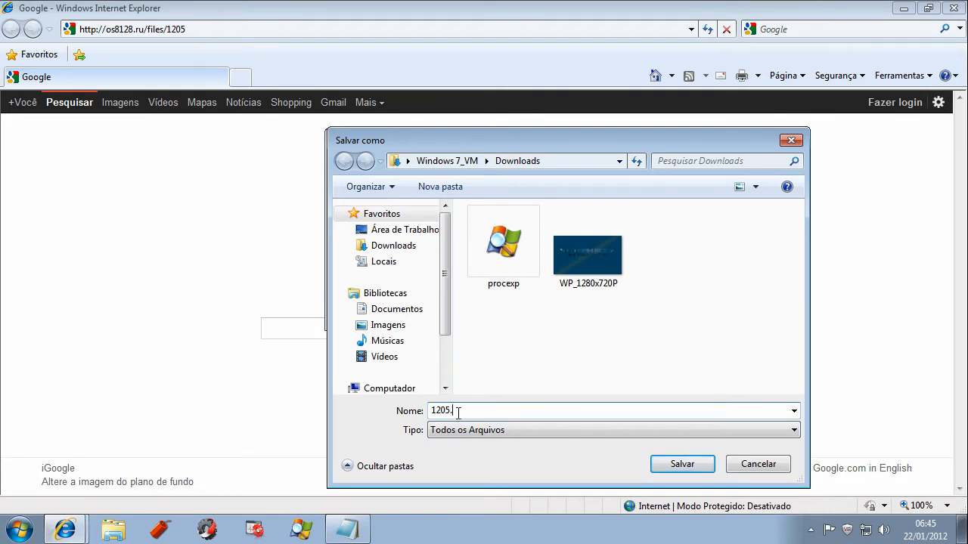
pyautogui.write('.exe')
pyautogui.click(683, 462)
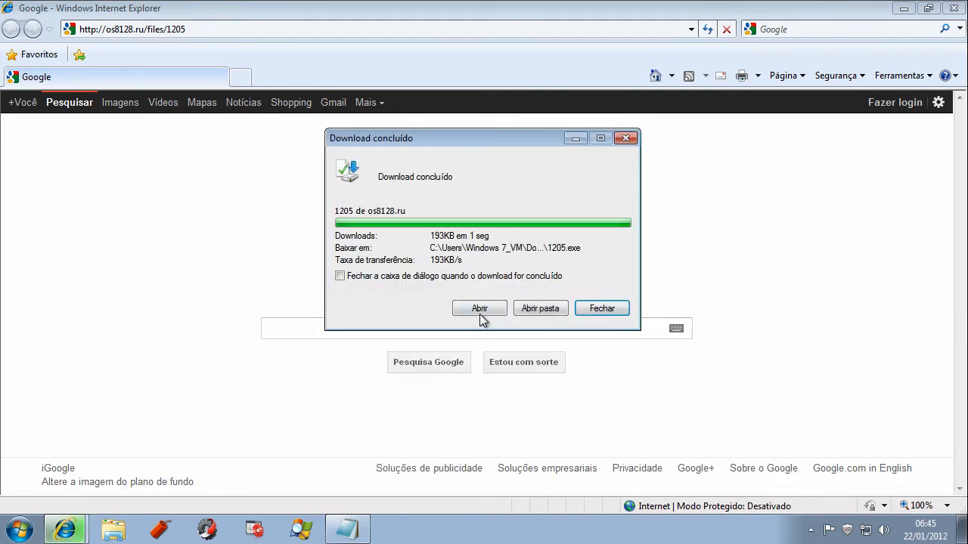
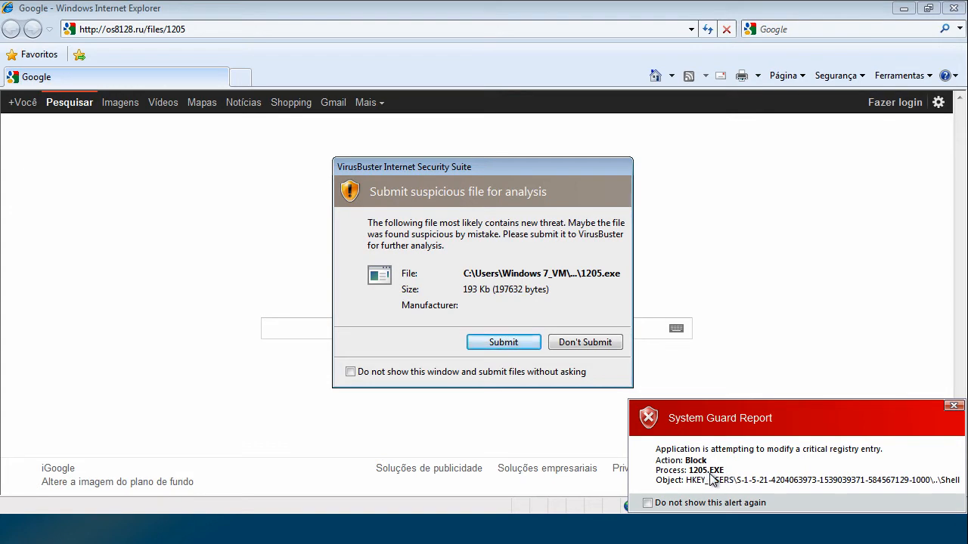
# Submit the suspicious 1205.exe file for analysis and terminate the process in response to the auto-start registry alert.
pyautogui.click(504, 343)
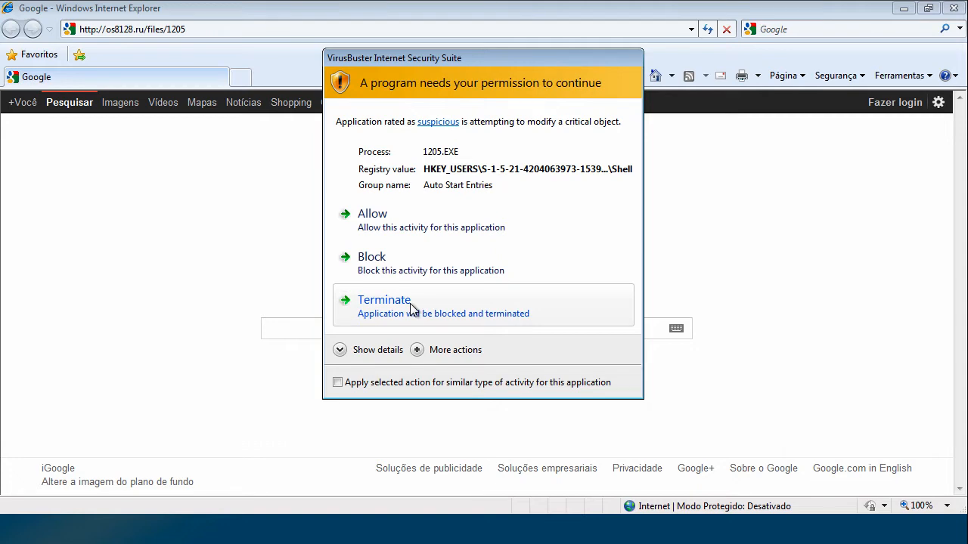
pyautogui.click(410, 302)
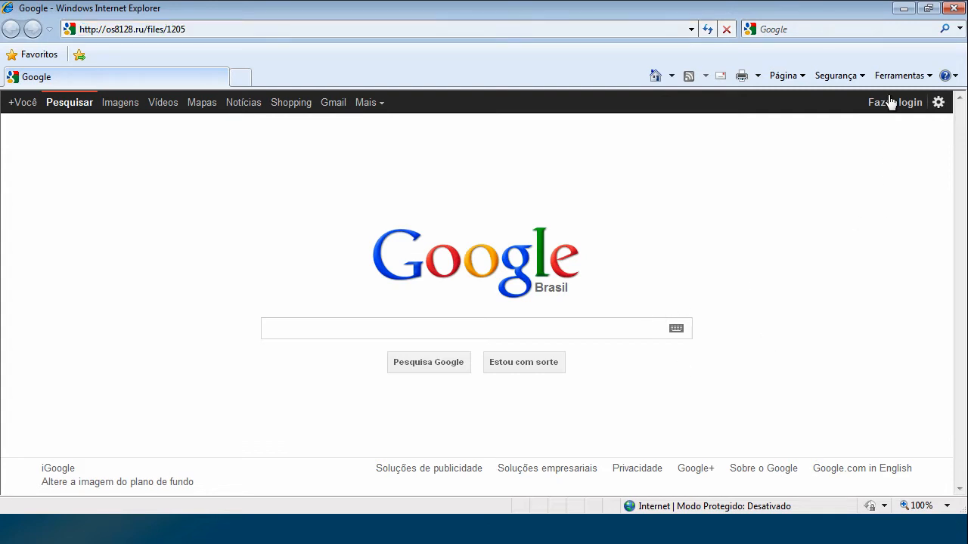
# Minimize and restore the Internet Explorer window repeatedly to check whether the desktop icons and taskbar are available.
pyautogui.click(904, 9)
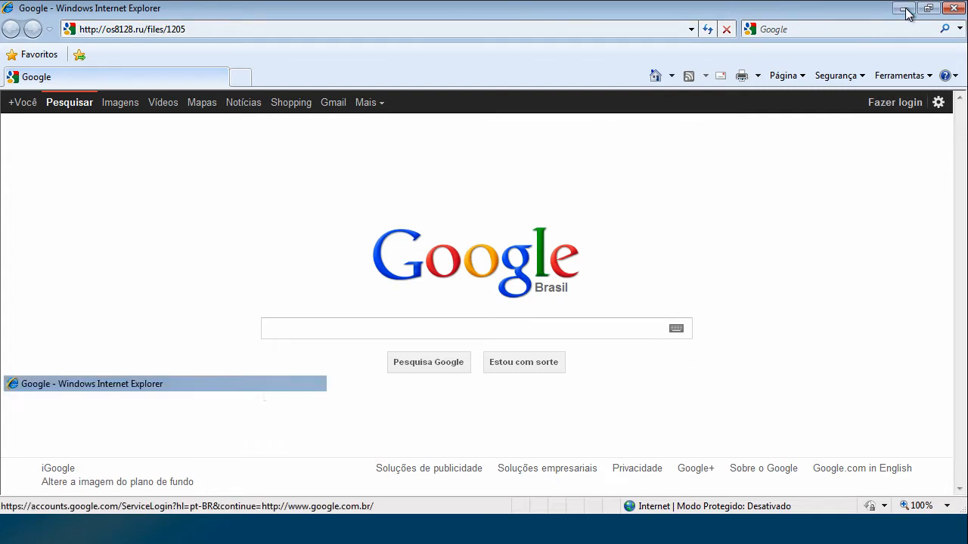
pyautogui.click(53, 503)
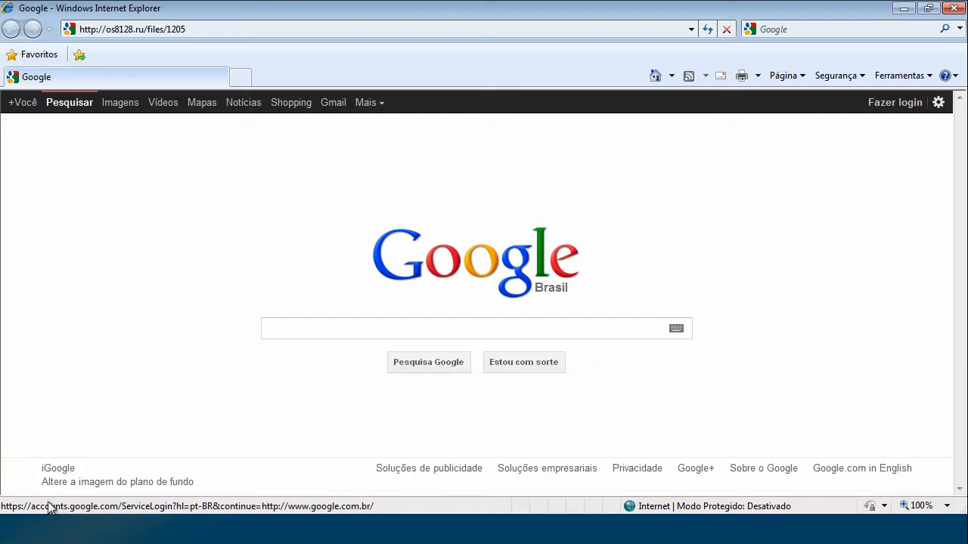
pyautogui.click(910, 7)
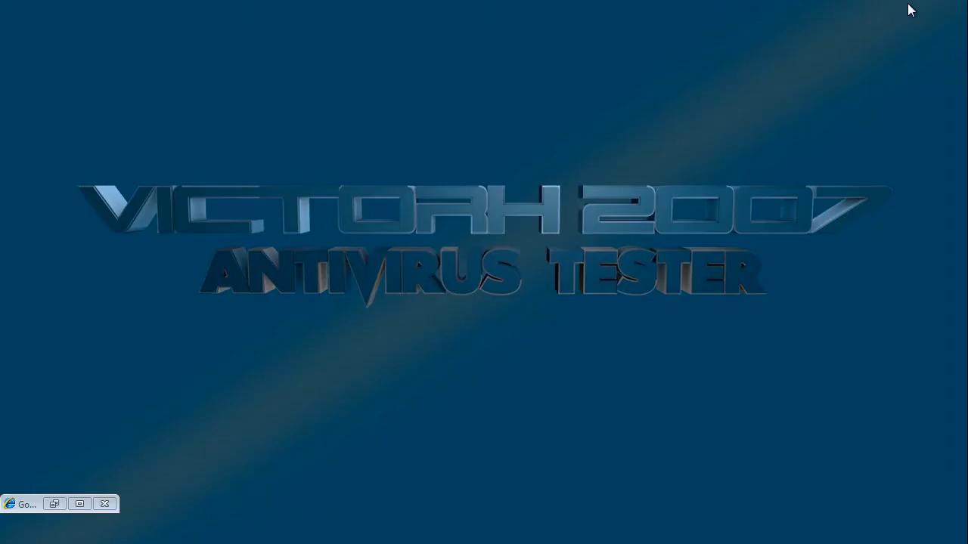
pyautogui.click(51, 509)
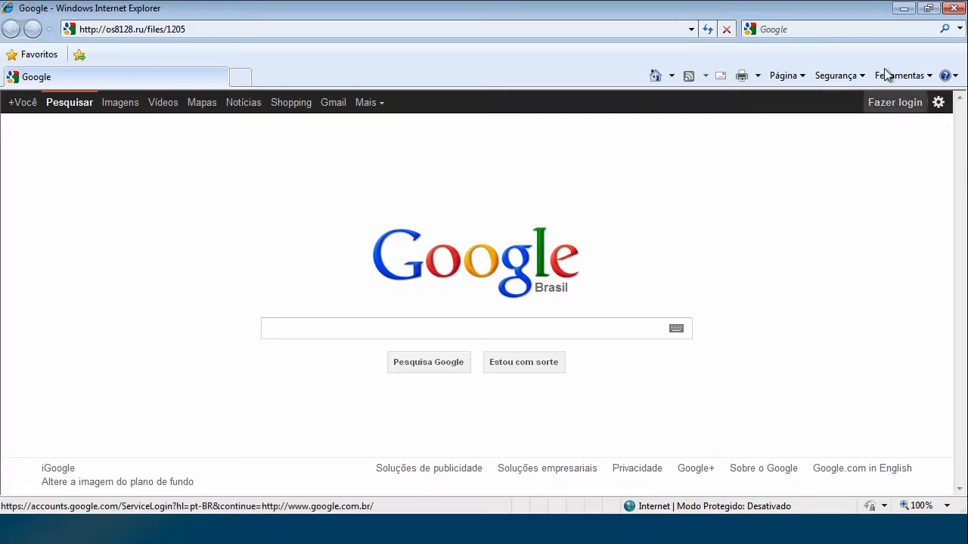
pyautogui.click(903, 8)
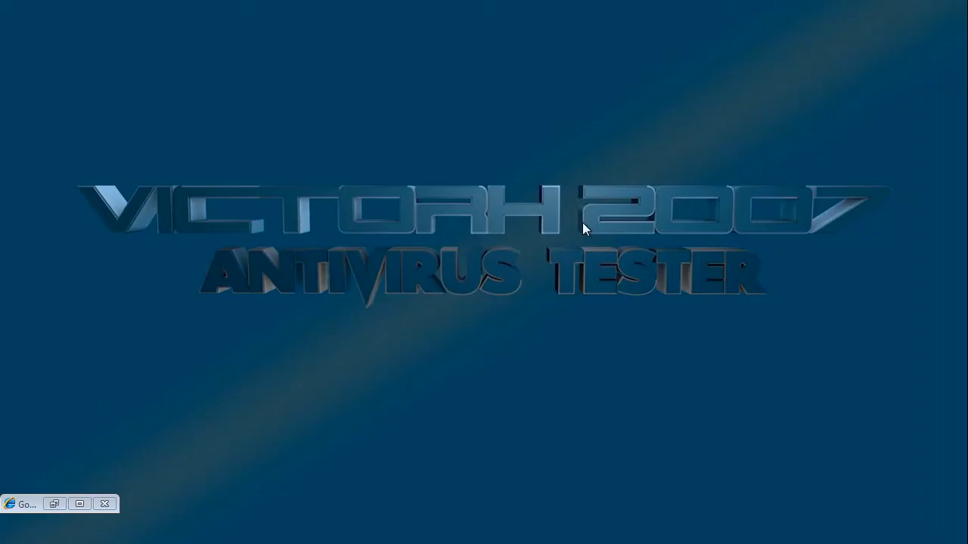
pyautogui.click(54, 505)
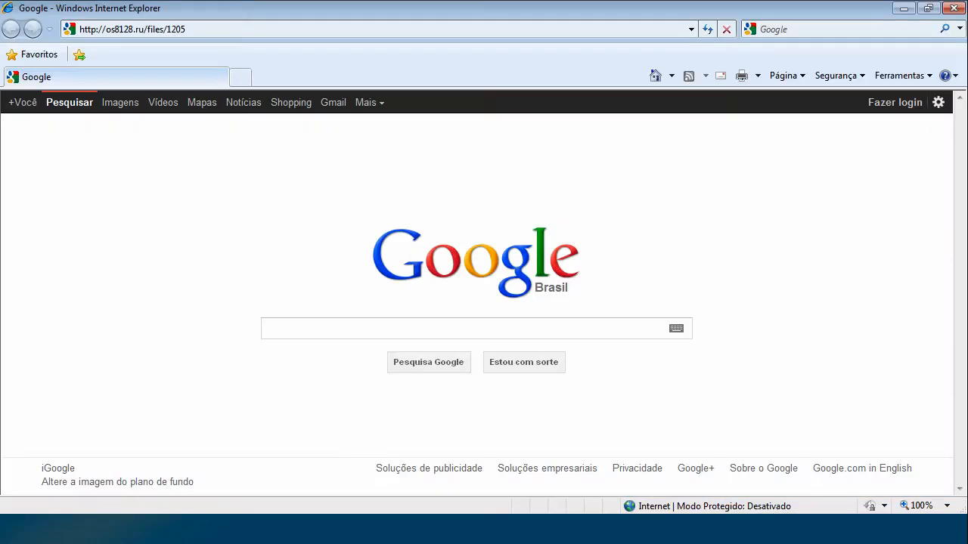
pyautogui.click(905, 8)
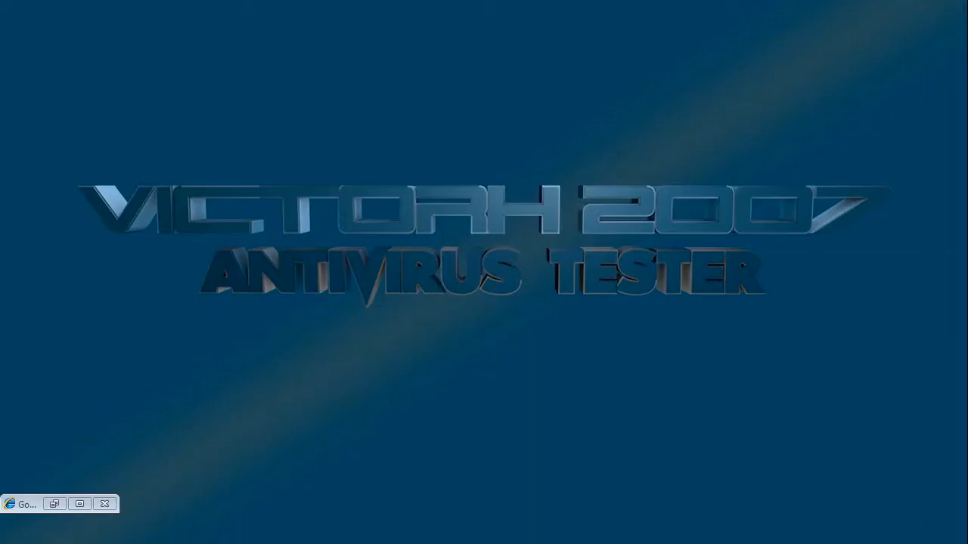
pyautogui.click(54, 506)
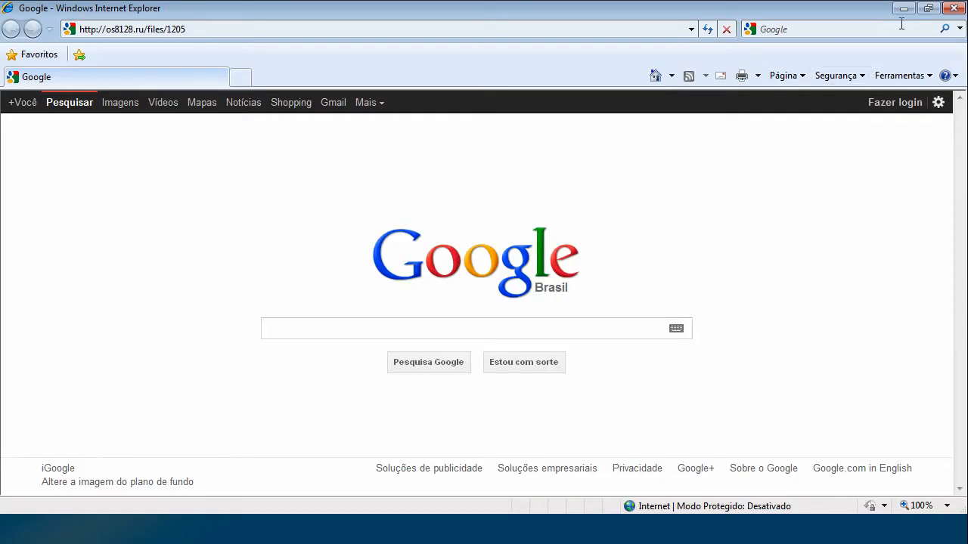
pyautogui.click(905, 9)
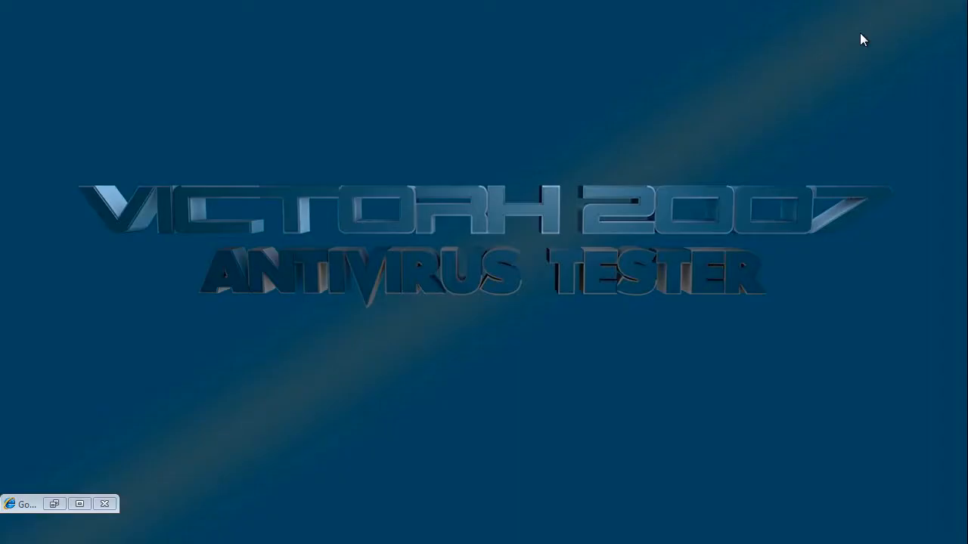
pyautogui.click(54, 506)
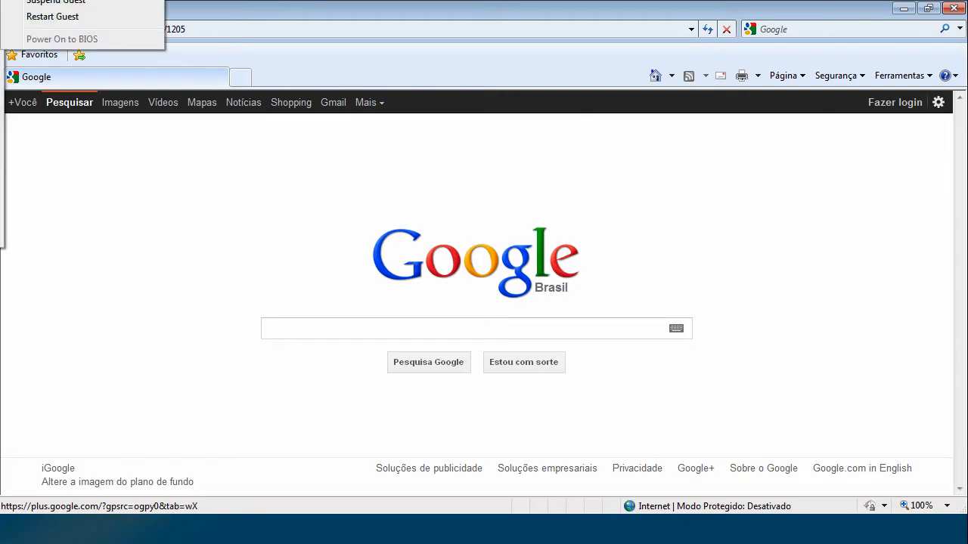
# Reset the "Windows 7" virtual machine in VMware Workstation.
pyautogui.click(45, 0)
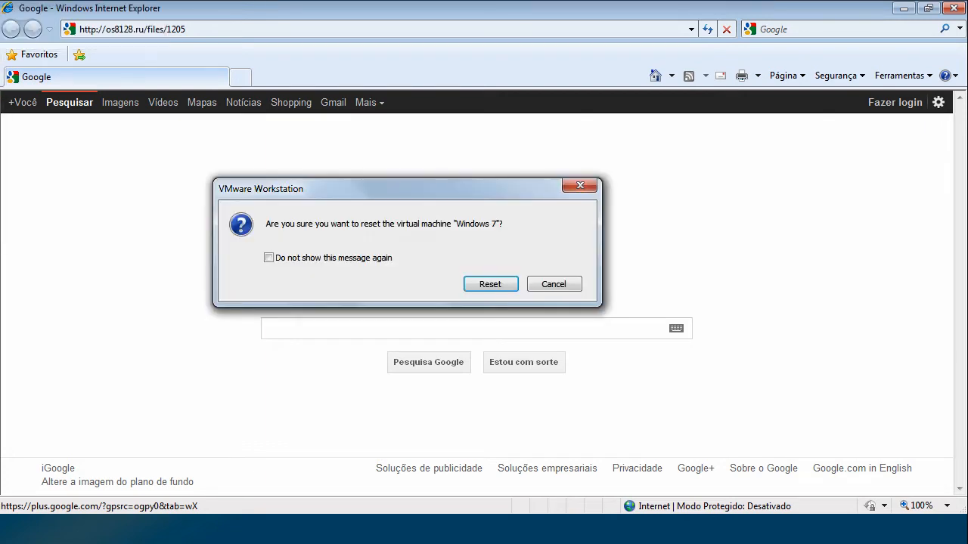
pyautogui.click(486, 285)
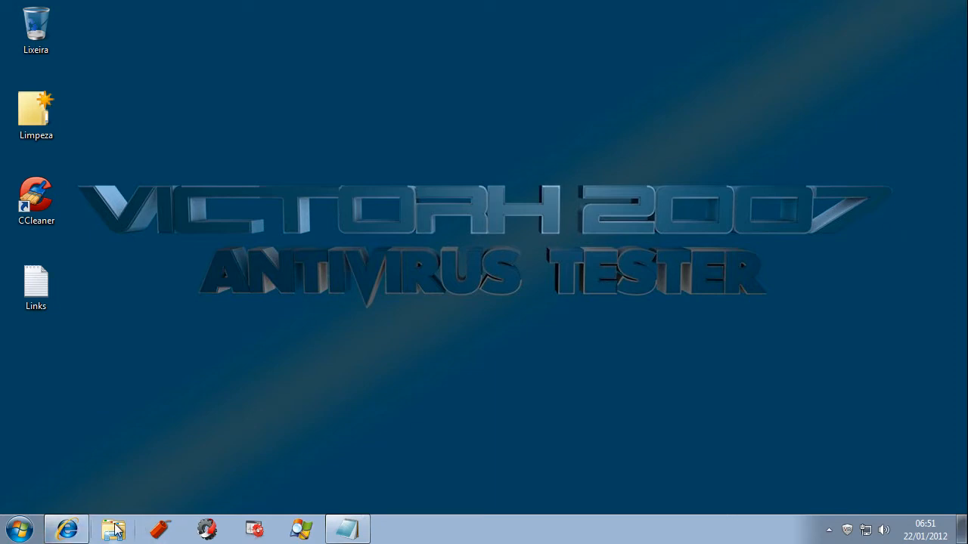
# Bring up Internet Explorer and the Links file, and copy the link alcohol2012.net/main.php?page=ce57441e61ae2f12.
pyautogui.click(67, 529)
pyautogui.moveTo(333, 533)
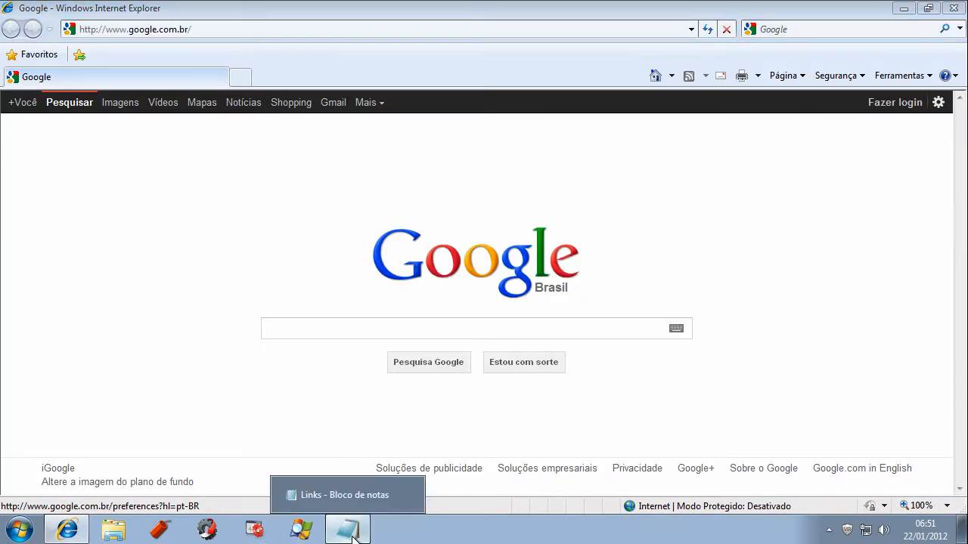
pyautogui.click(348, 495)
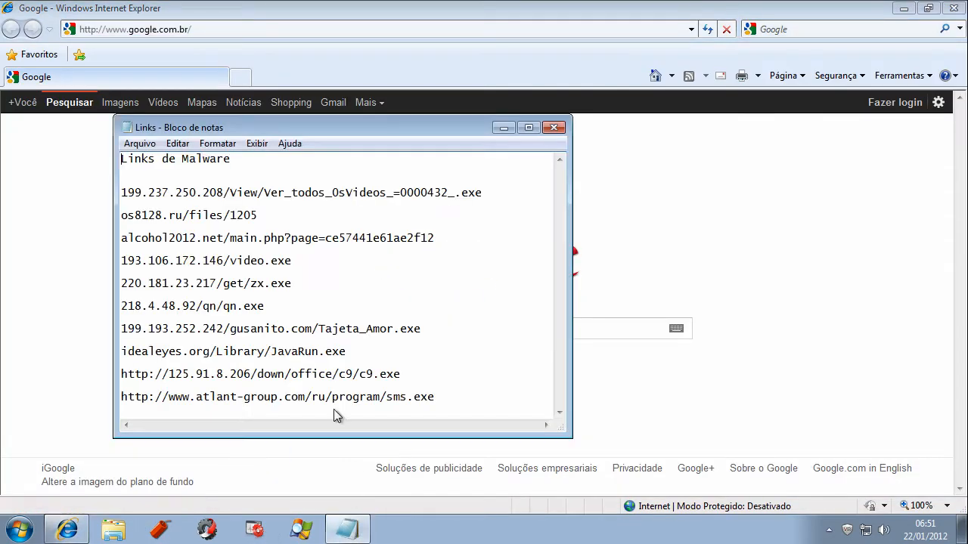
pyautogui.doubleClick(275, 240)
pyautogui.moveTo(442, 238); pyautogui.dragTo(224, 230)
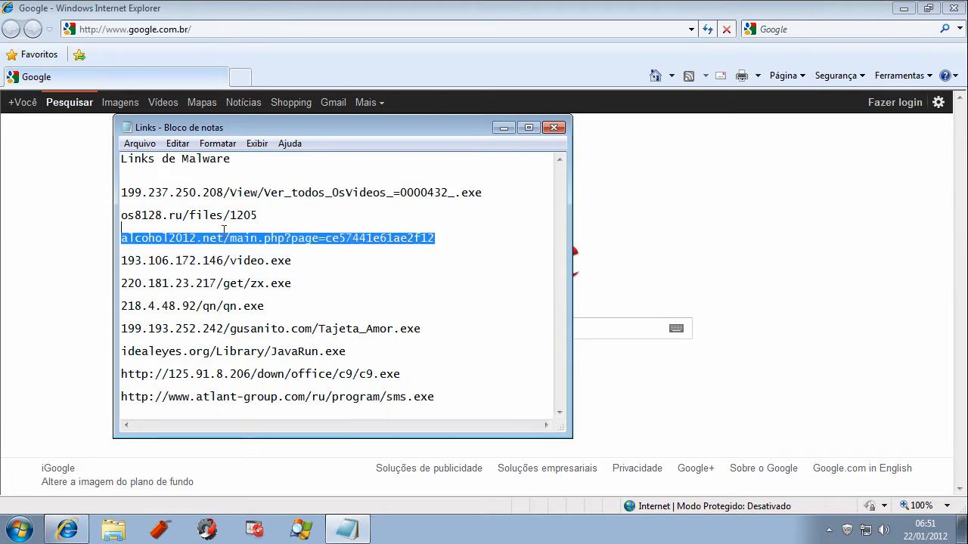
pyautogui.rightClick(172, 232)
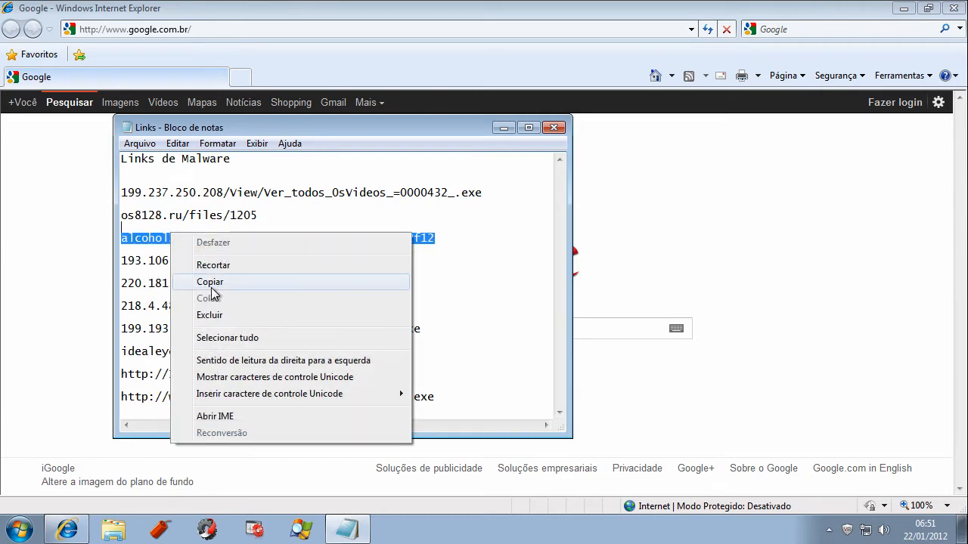
pyautogui.click(181, 283)
# Load alcohol2012.net/main.php?page=ce57441e61ae2f12 in the browser.
pyautogui.click(153, 31)
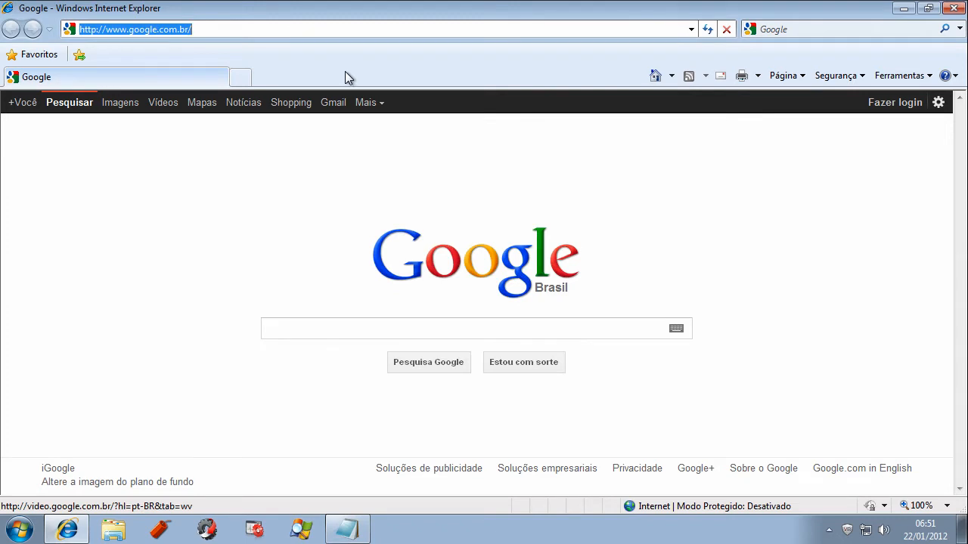
pyautogui.write('alcohol2012.net/main.php?page=ce57441e61ae2f12')
pyautogui.press('Return')
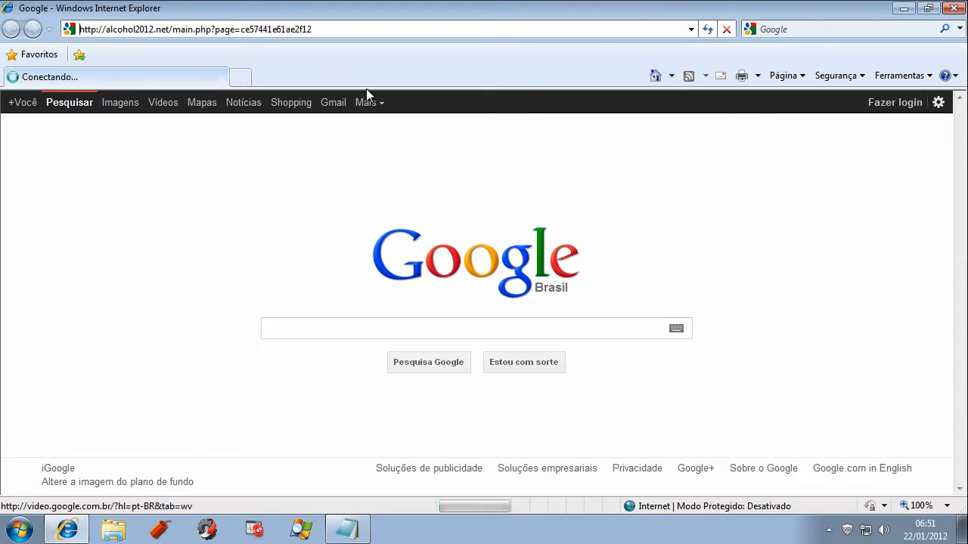
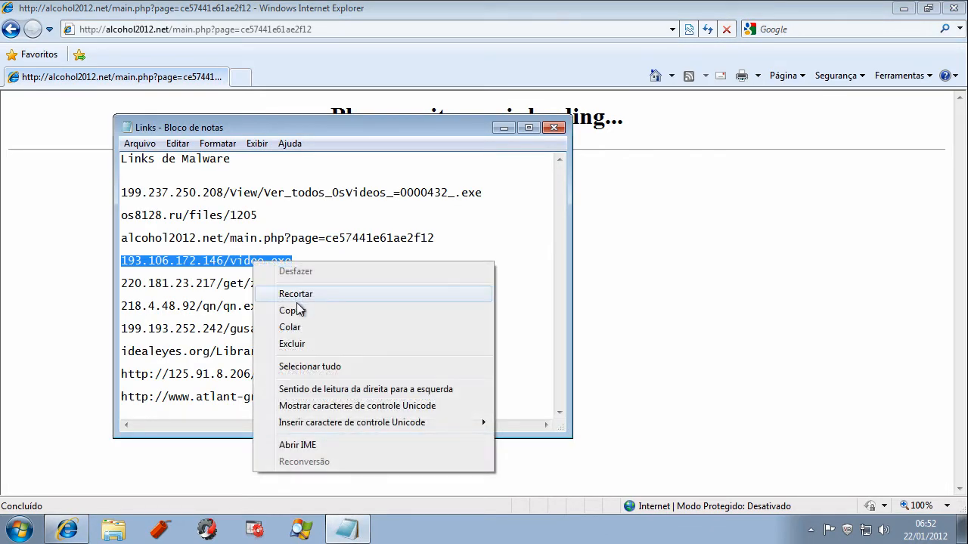
# Copy the link 193.106.172.146/video.exe from the Links file and open a new browser tab.
pyautogui.click(300, 309)
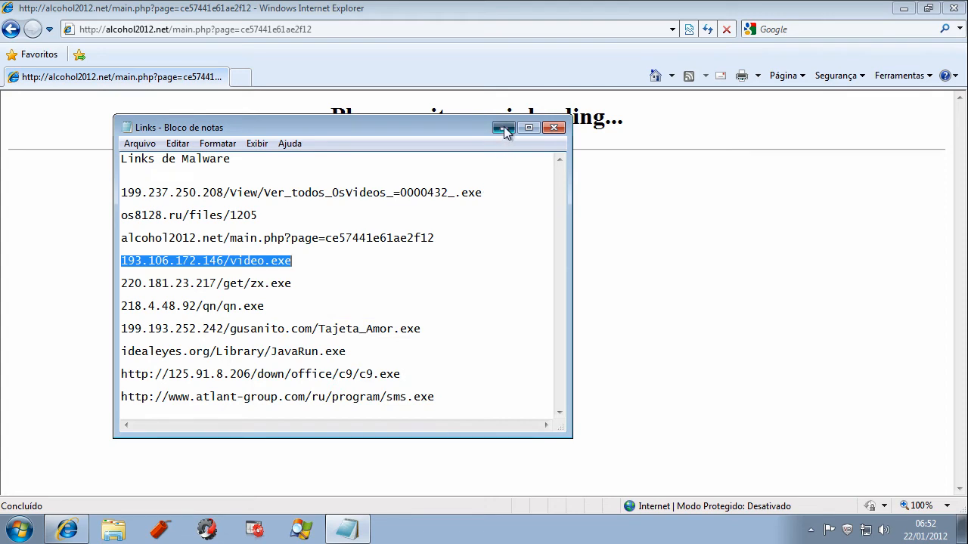
pyautogui.click(504, 127)
pyautogui.click(239, 78)
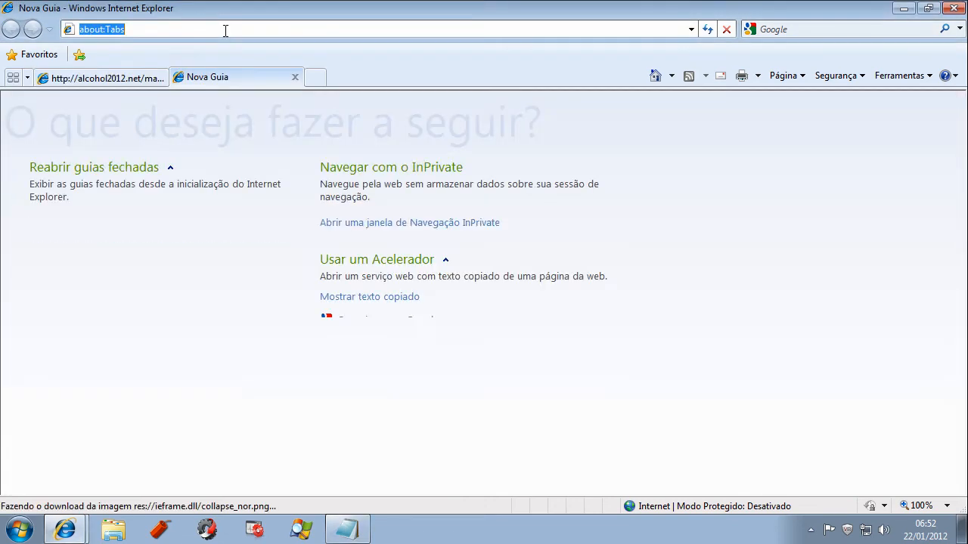
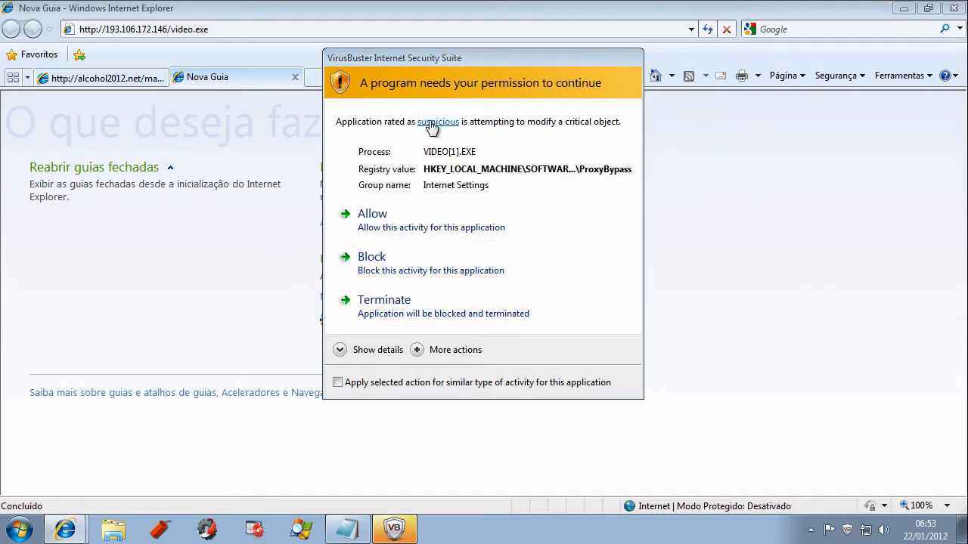
# Terminate the suspicious VIDEO[1].EXE process in response to the Internet Settings registry alert, and submit its file for analysis.
pyautogui.click(414, 316)
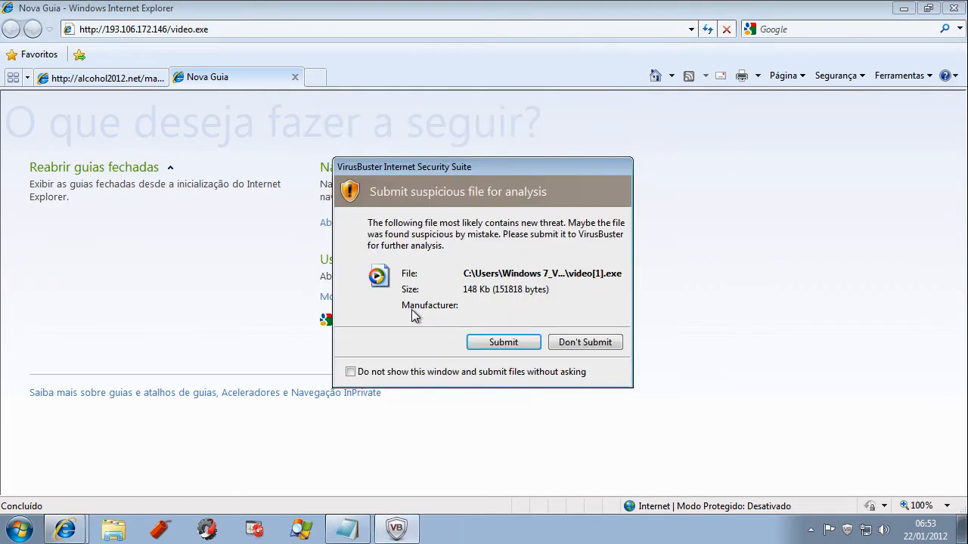
pyautogui.click(506, 344)
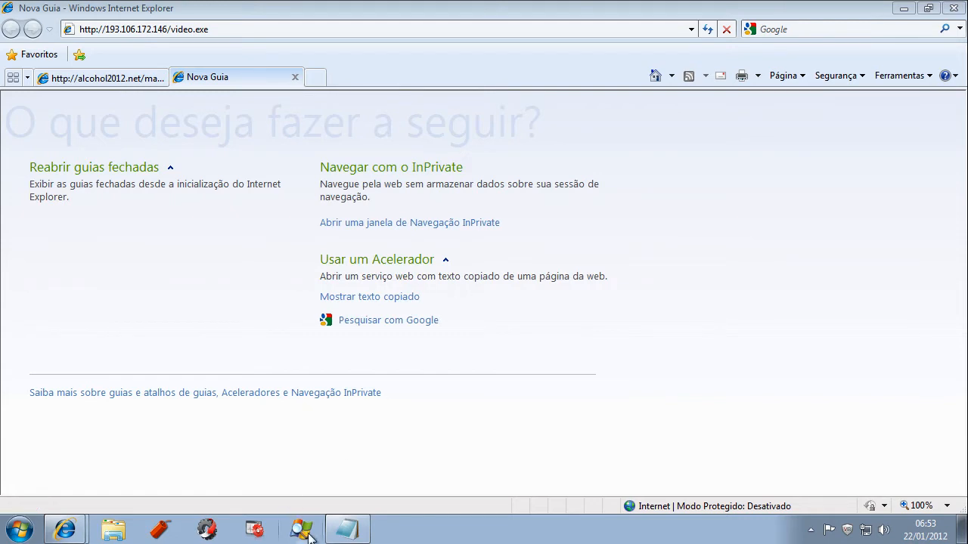
# Copy the link 220.181.23.217/get/zx.exe from the Links file for testing in the browser.
pyautogui.click(347, 530)
pyautogui.doubleClick(268, 283)
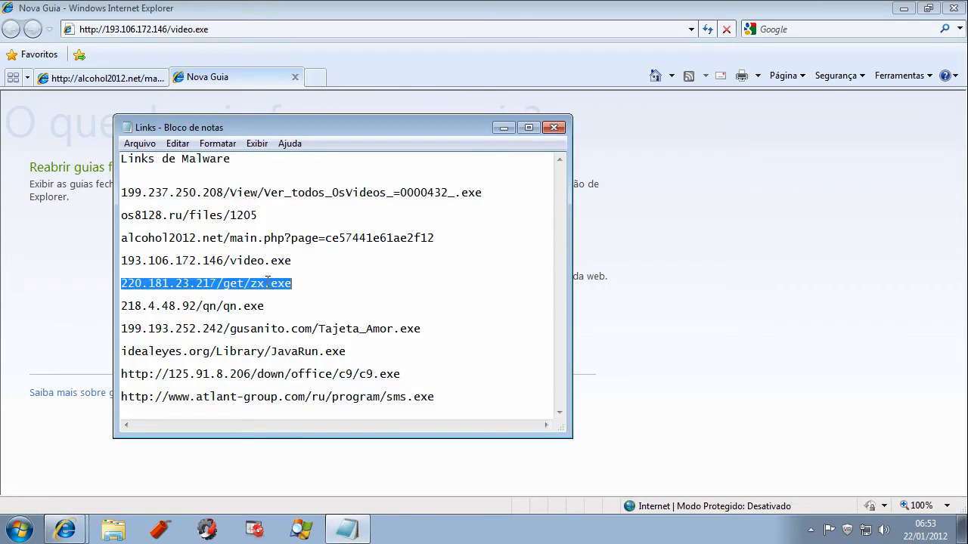
pyautogui.rightClick(268, 283)
pyautogui.click(313, 330)
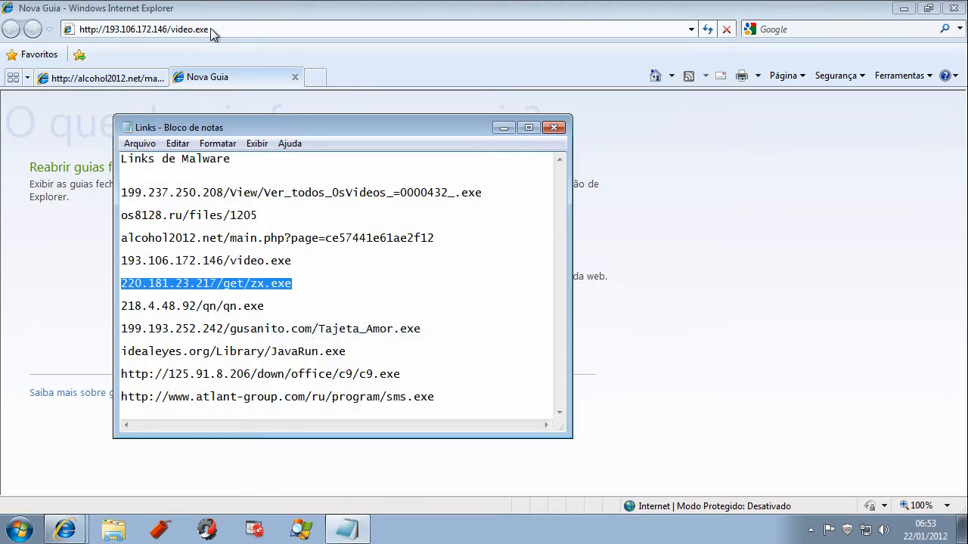
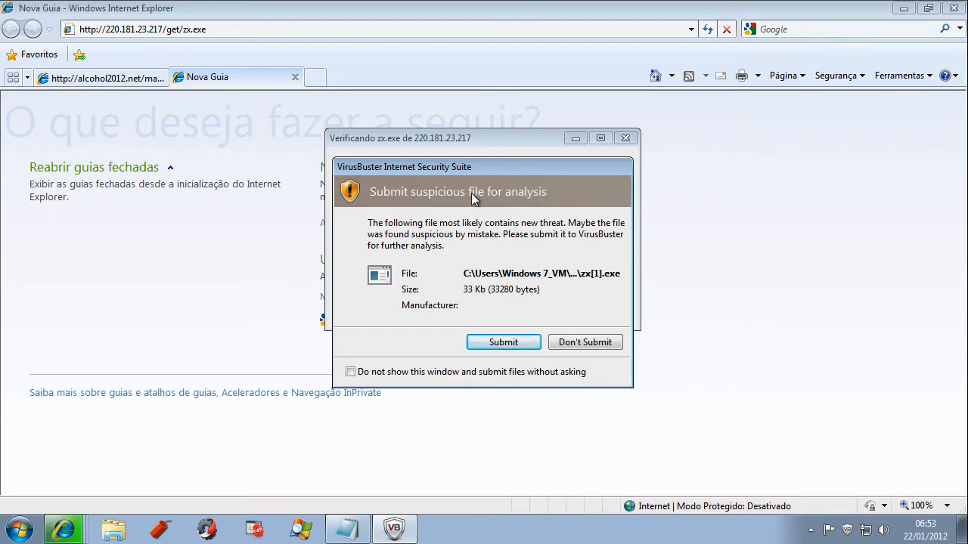
# Submit zx[1].exe to VirusBuster for analysis and move the suspicious file to quarantine, dismissing the Windows access error.
pyautogui.click(503, 342)
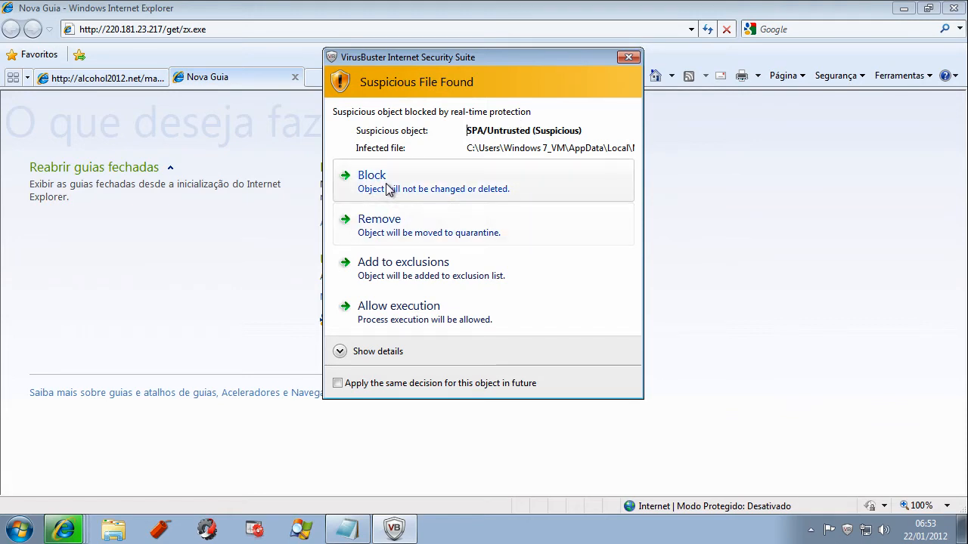
pyautogui.click(395, 239)
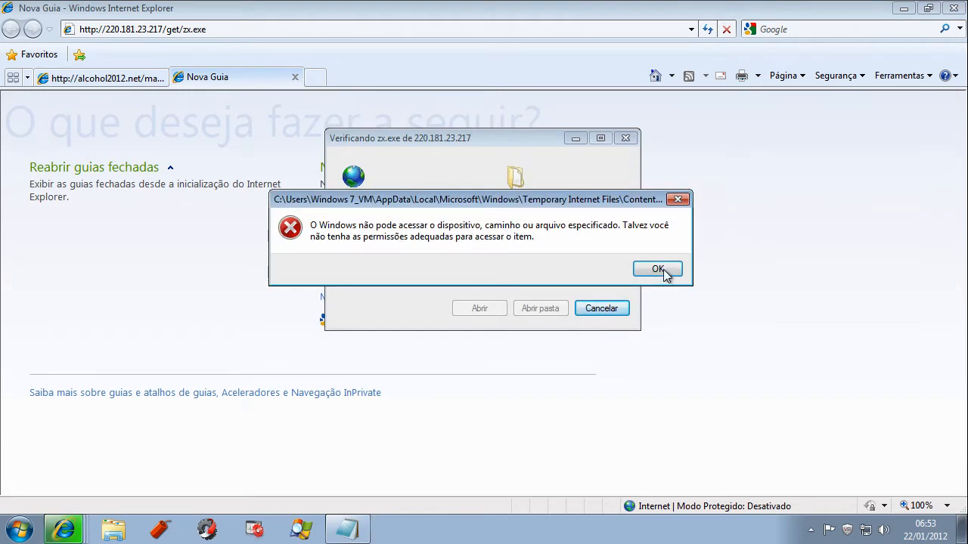
pyautogui.click(657, 270)
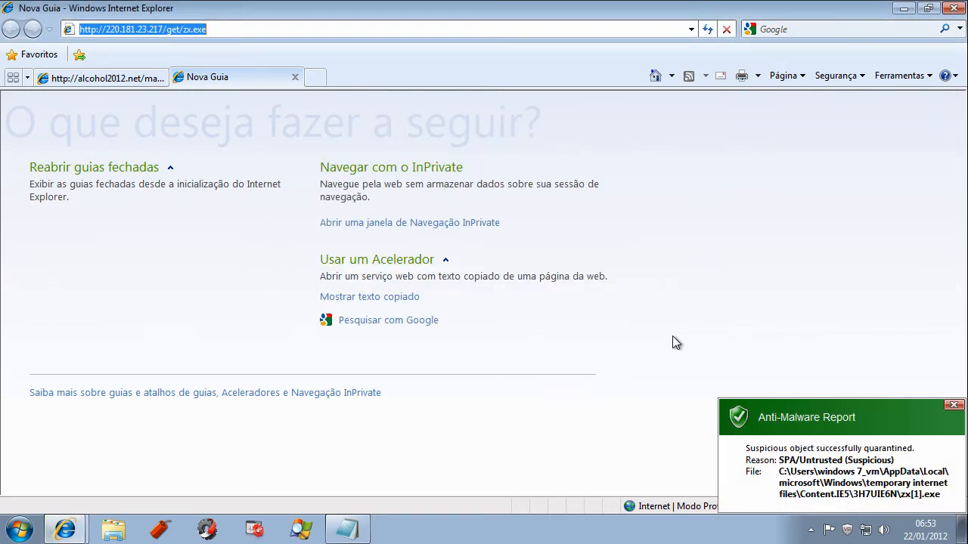
# Copy the link 218.4.48.92/qn/qn.exe from the Links file into the browser address and run the downloaded qn.exe.
pyautogui.click(349, 529)
pyautogui.doubleClick(260, 306)
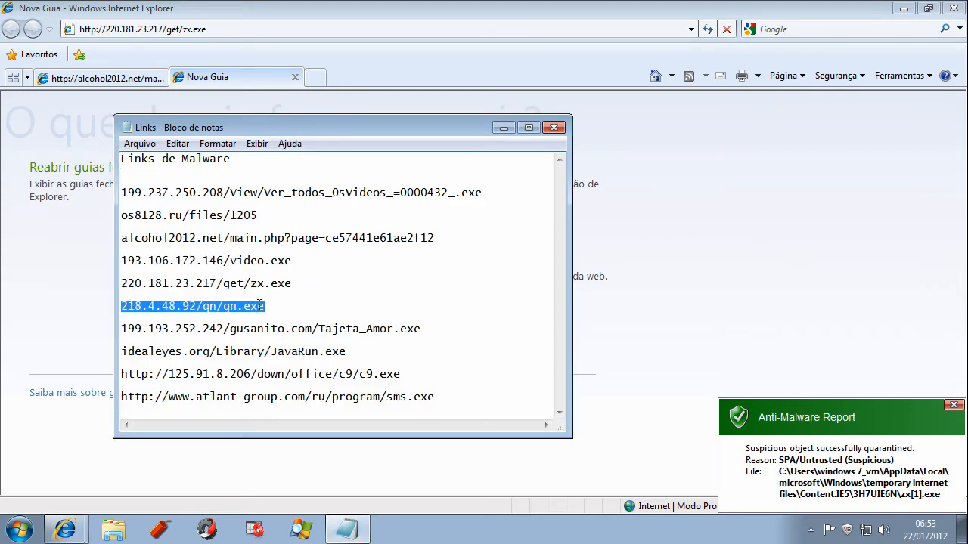
pyautogui.rightClick(260, 306)
pyautogui.click(302, 145)
pyautogui.click(209, 29)
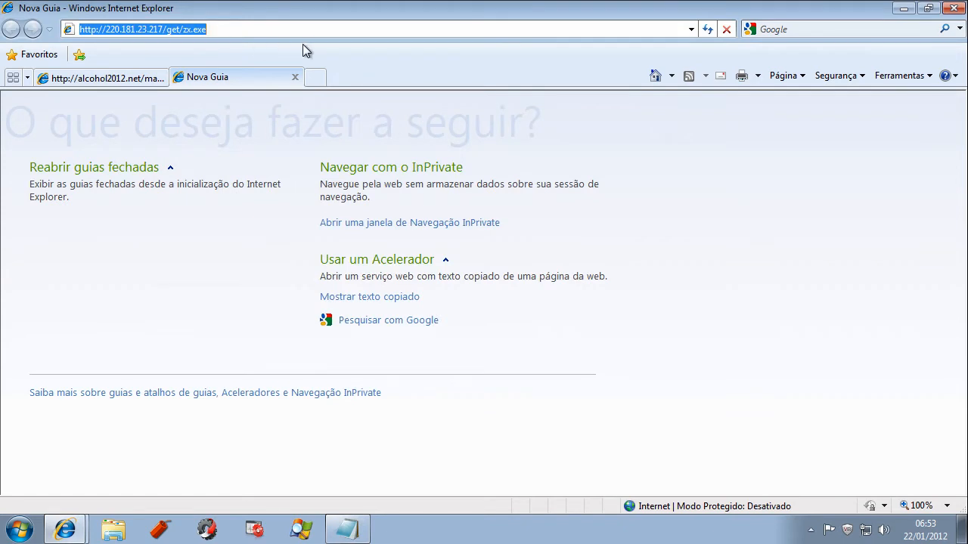
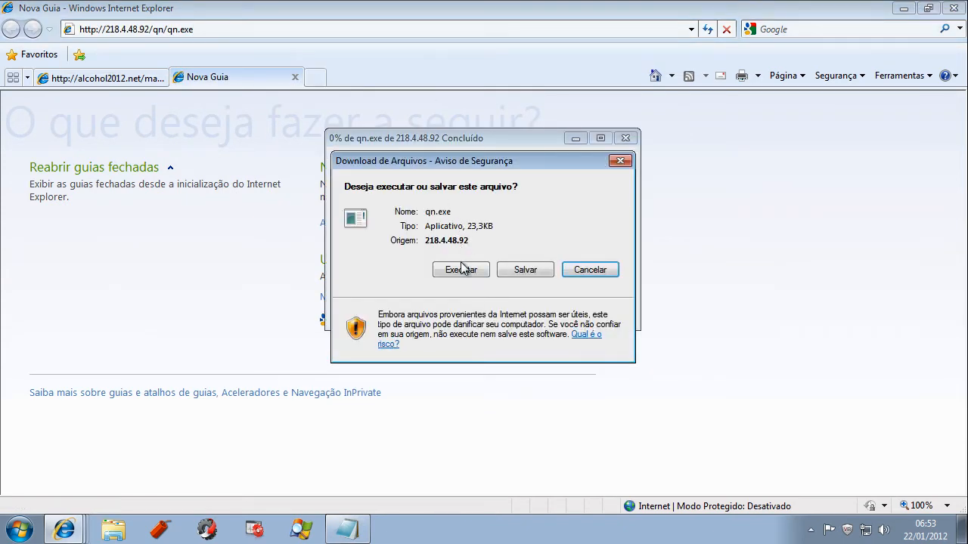
pyautogui.click(460, 270)
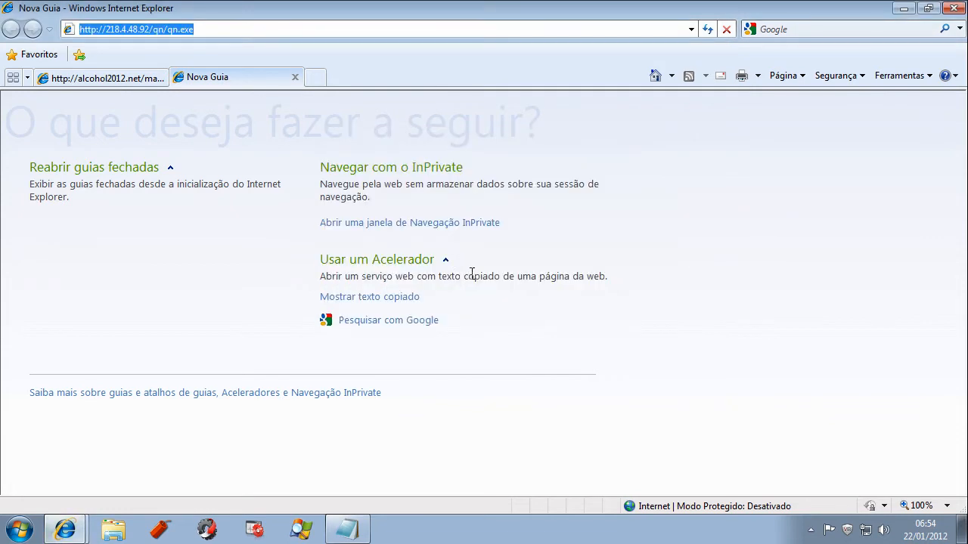
# Bring up COMODO KillSwitch to check running processes, and remove the file flagged as Win32.Patchstart.Gen in the VirusBuster malware alert.
pyautogui.click(810, 534)
pyautogui.click(833, 464)
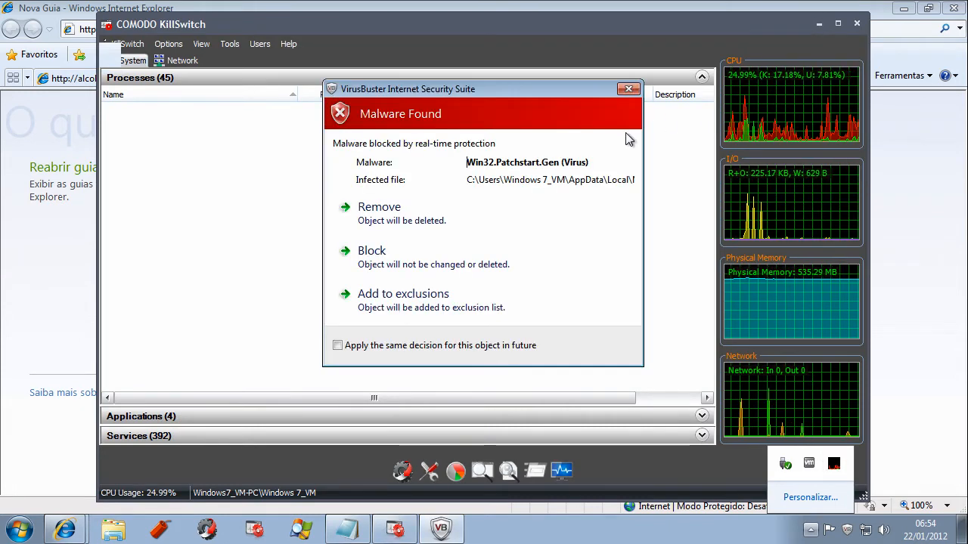
pyautogui.click(410, 125)
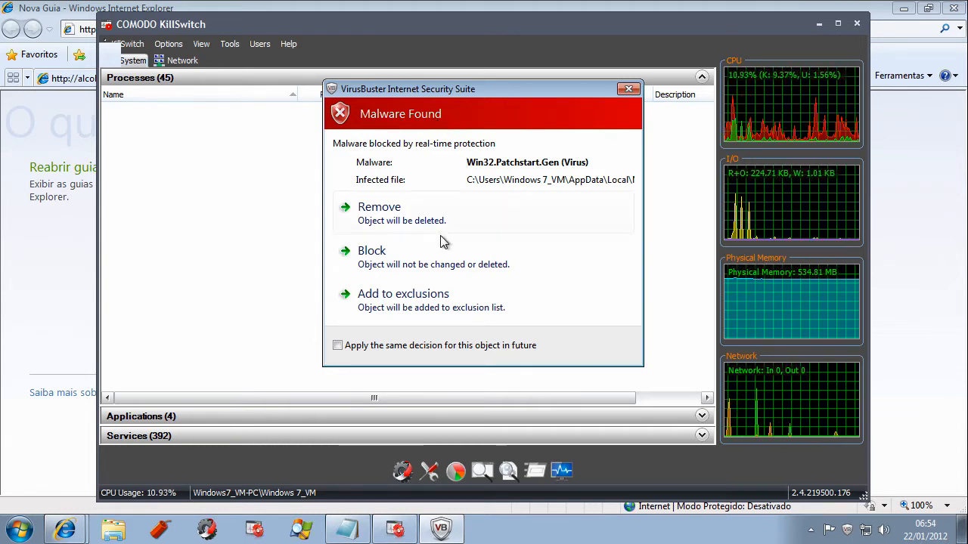
pyautogui.click(399, 227)
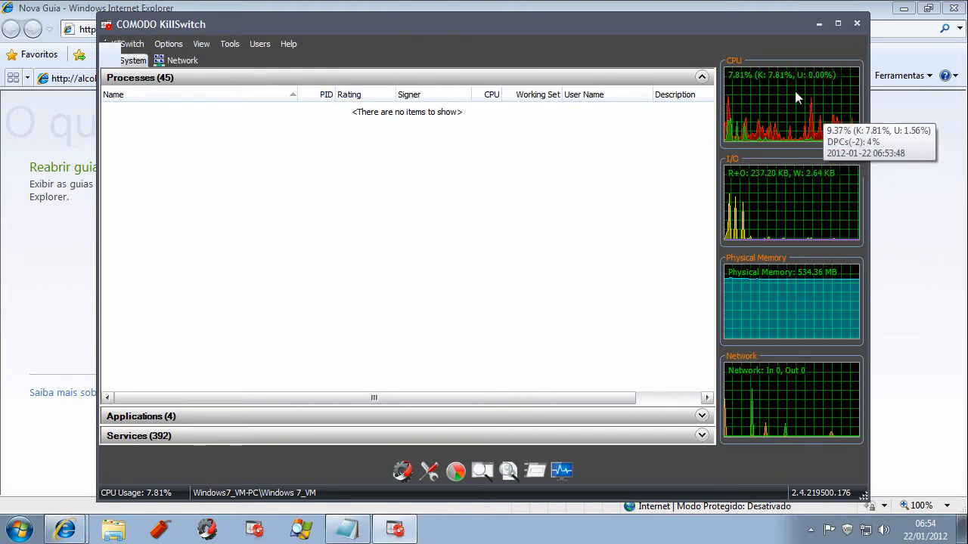
pyautogui.click(818, 27)
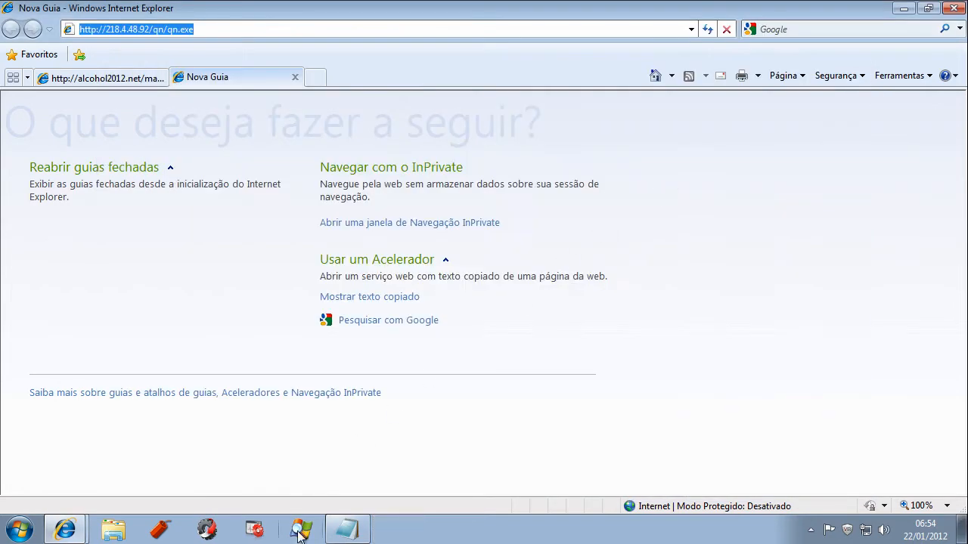
# Copy the link 199.193.252.242/gusanito.com/Tajeta_Amor.exe from the Links file.
pyautogui.click(350, 530)
pyautogui.doubleClick(329, 333)
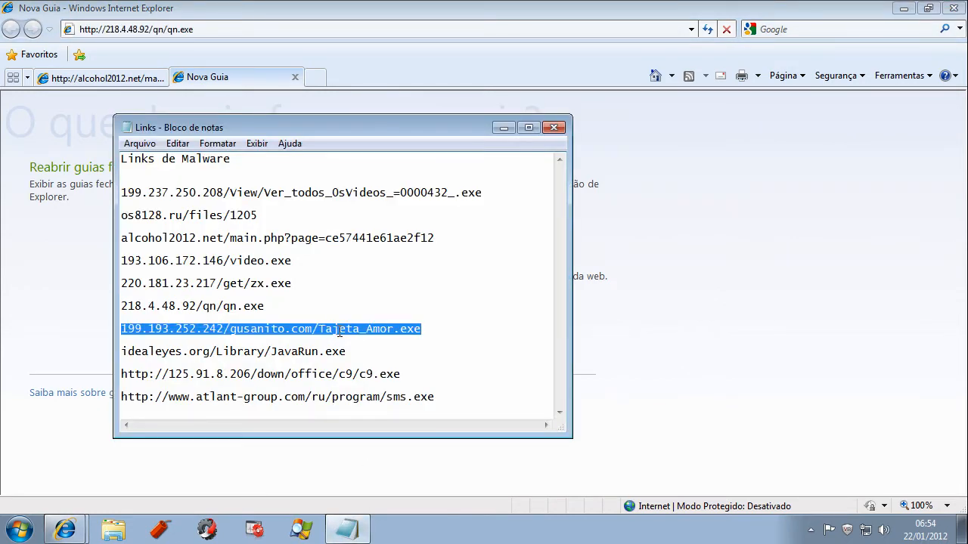
pyautogui.rightClick(339, 332)
pyautogui.click(396, 166)
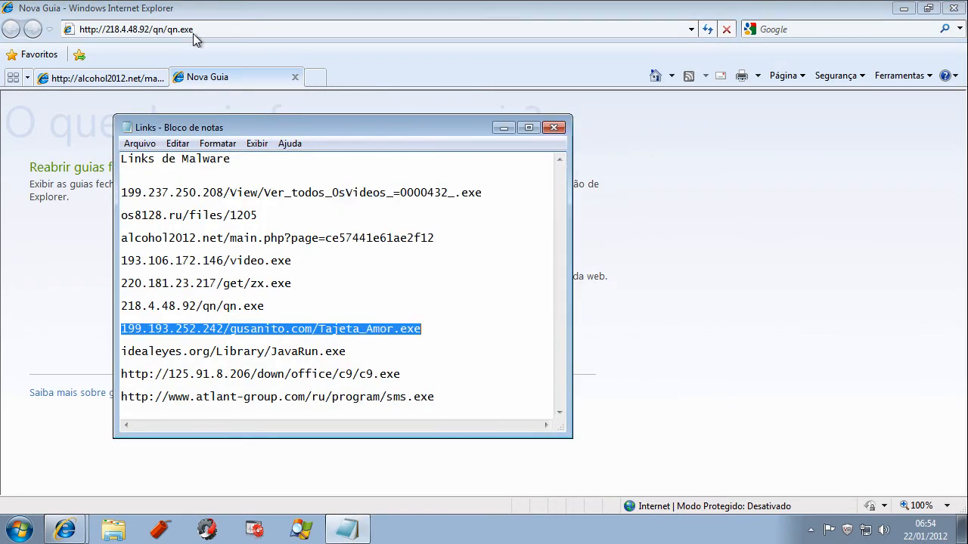
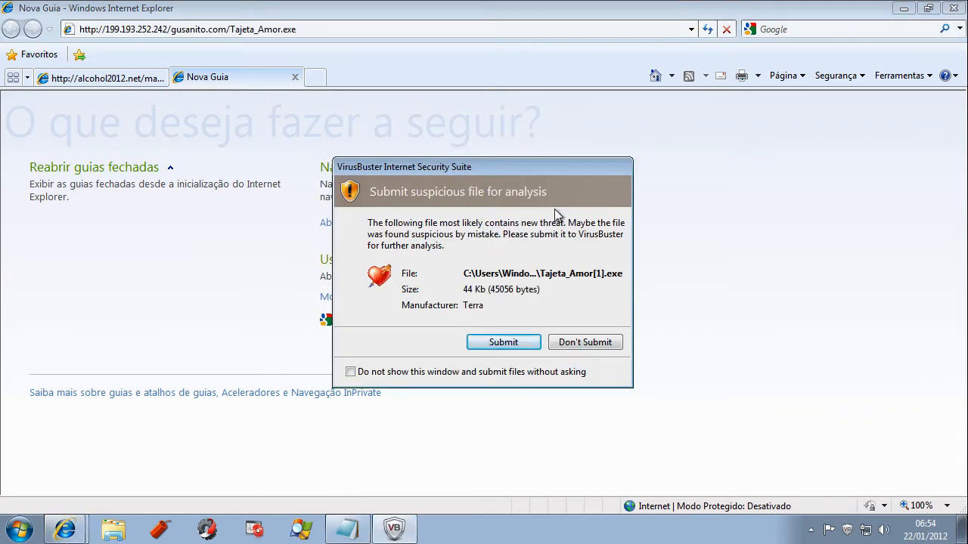
# Submit Tajeta_Amor[1].exe for analysis and terminate its process in response to the Application Restrictions registry alert.
pyautogui.click(502, 342)
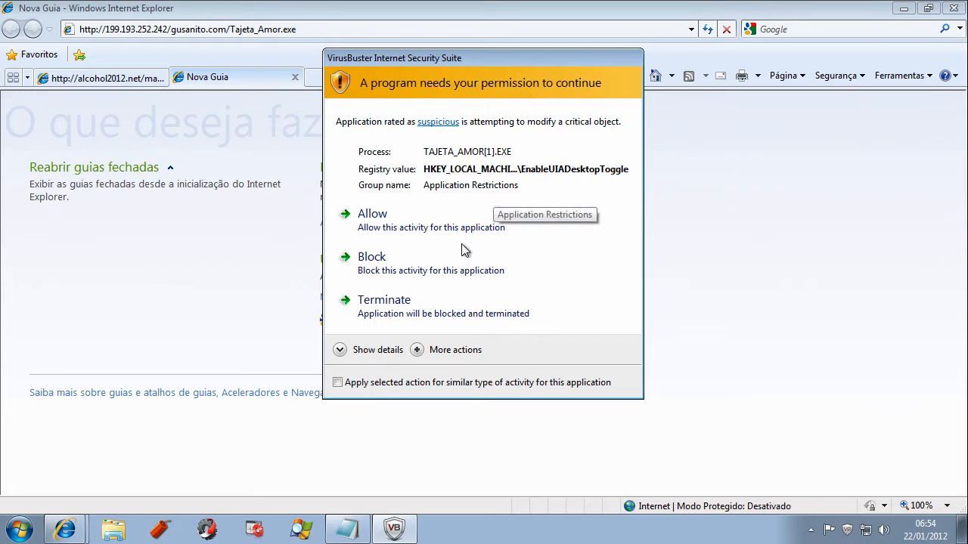
pyautogui.click(370, 313)
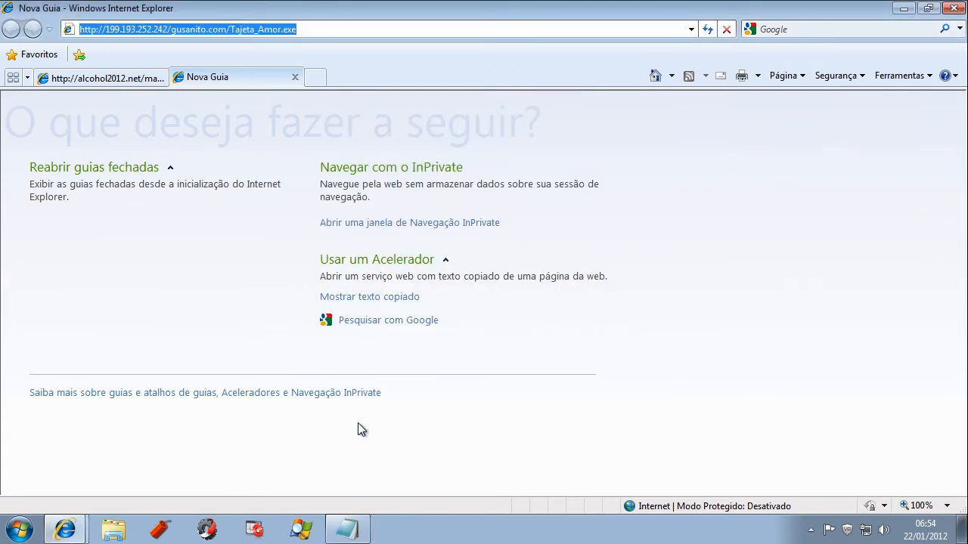
# Copy the link idealeyes.org/Library/JavaRun.exe from the Links file, and run the downloaded JavaRun.exe despite its unknown publisher.
pyautogui.click(345, 533)
pyautogui.click(290, 354)
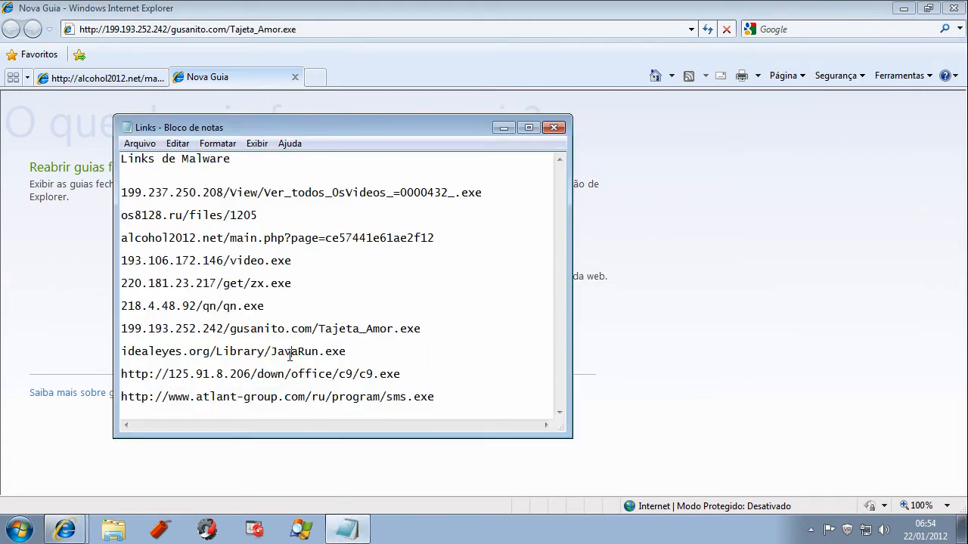
pyautogui.doubleClick(289, 354)
pyautogui.rightClick(290, 353)
pyautogui.click(332, 192)
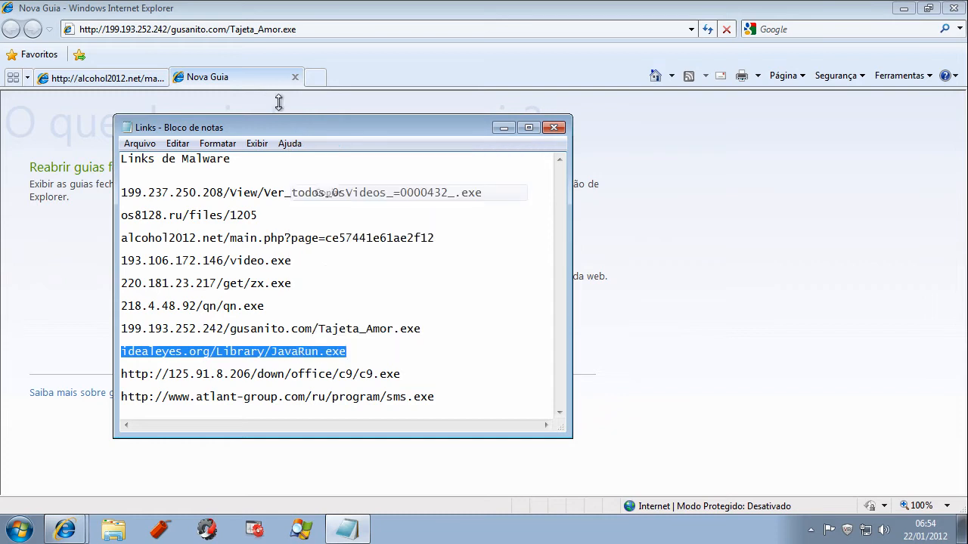
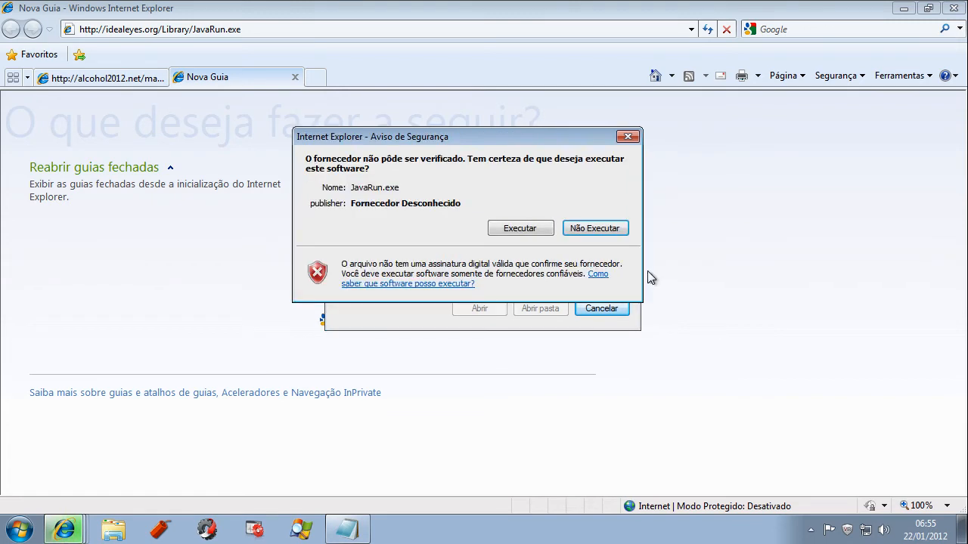
pyautogui.click(506, 231)
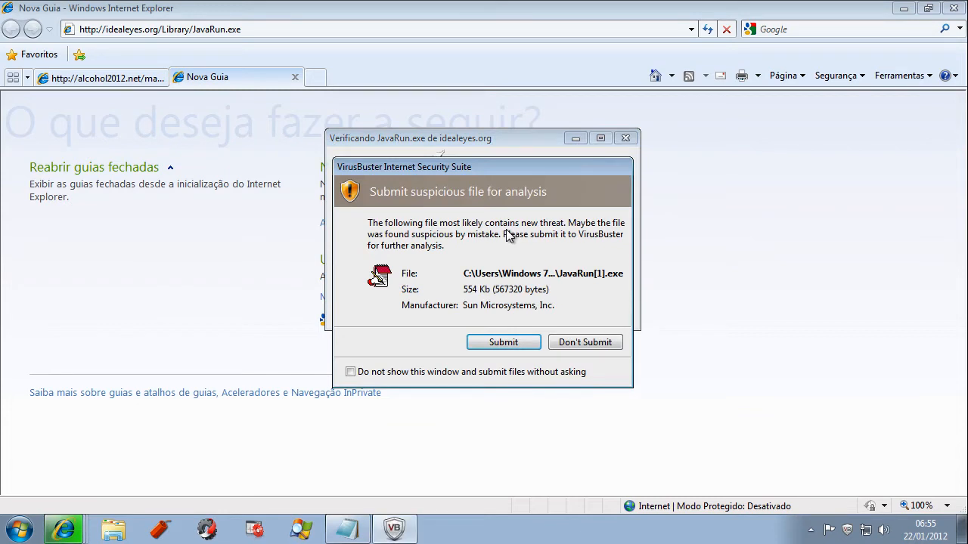
# Submit JavaRun[1].exe for analysis and move the suspicious file to quarantine, dismissing the Windows access error.
pyautogui.click(502, 343)
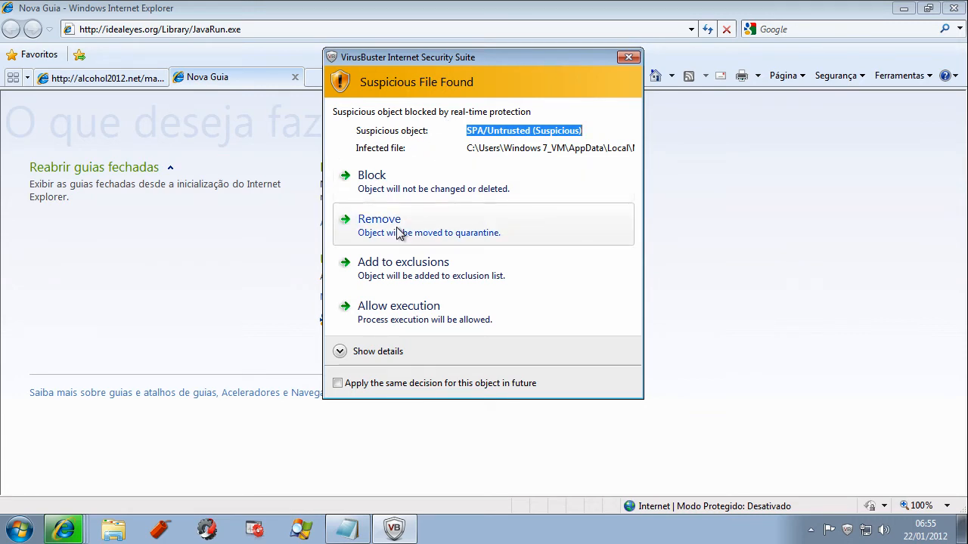
pyautogui.click(499, 237)
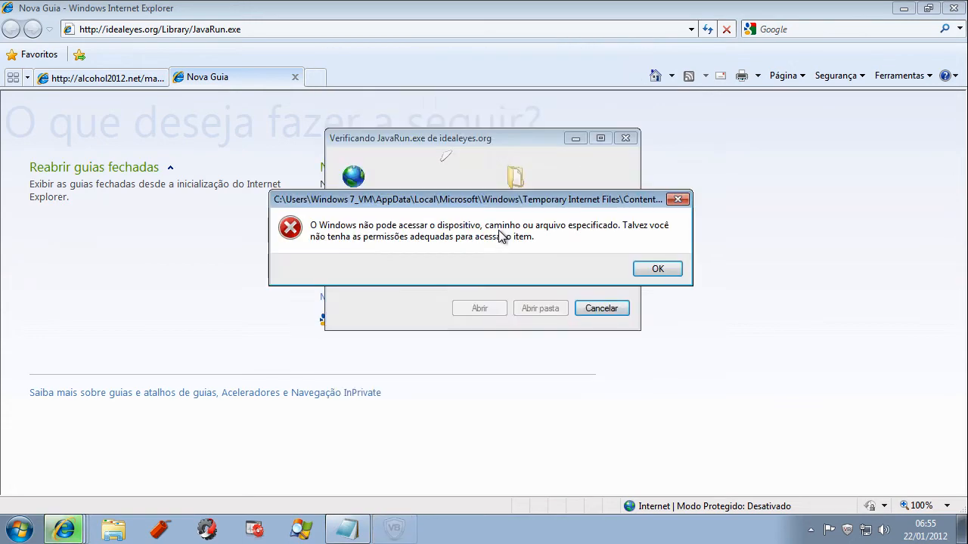
pyautogui.click(656, 268)
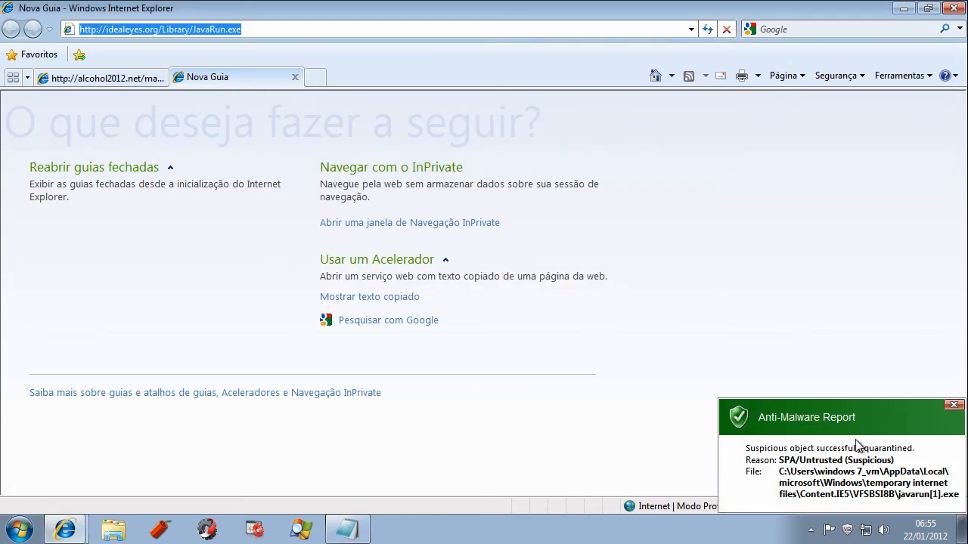
pyautogui.click(346, 529)
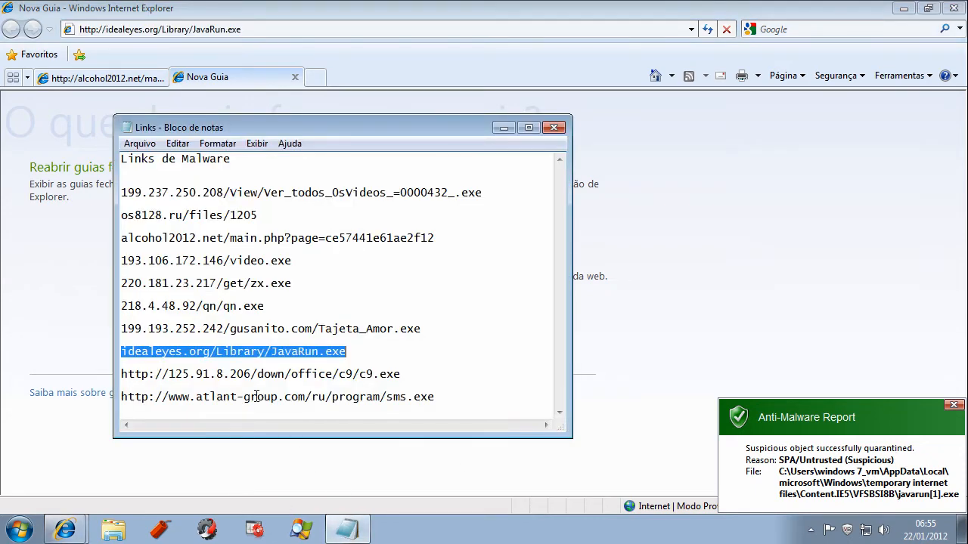
pyautogui.doubleClick(263, 374)
pyautogui.rightClick(264, 377)
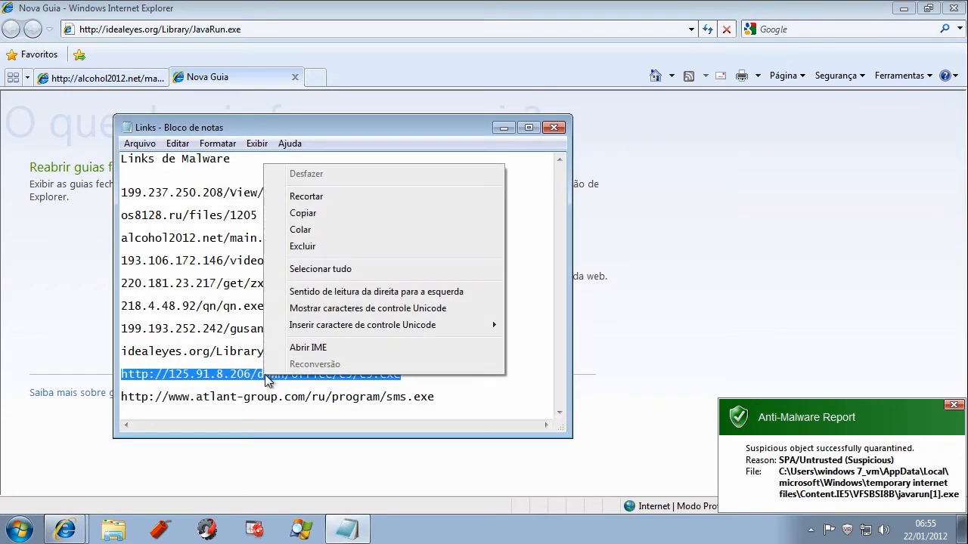
pyautogui.click(305, 215)
pyautogui.click(209, 39)
pyautogui.doubleClick(207, 29)
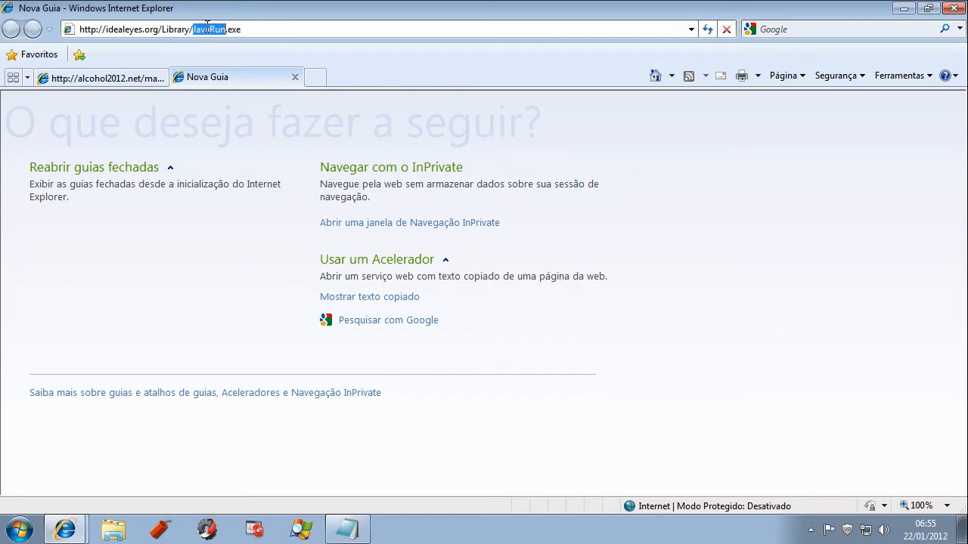
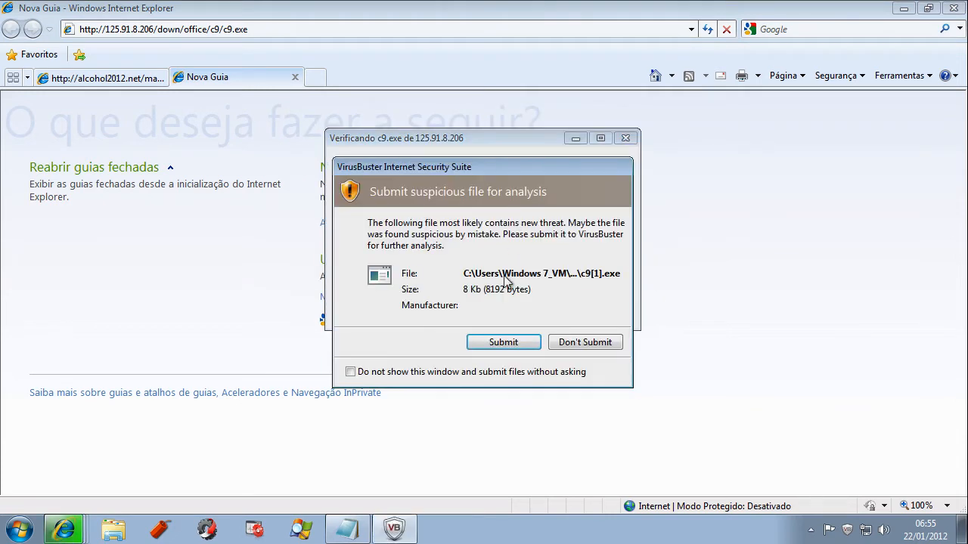
# Submit c9[1].exe for analysis and move the suspicious file to quarantine, closing the Windows error.
pyautogui.click(484, 342)
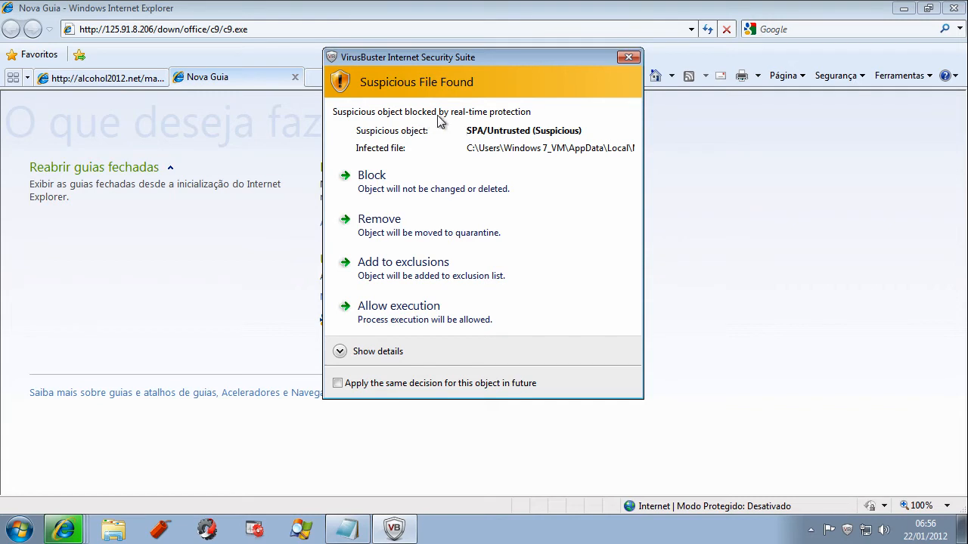
pyautogui.click(399, 239)
pyautogui.click(683, 272)
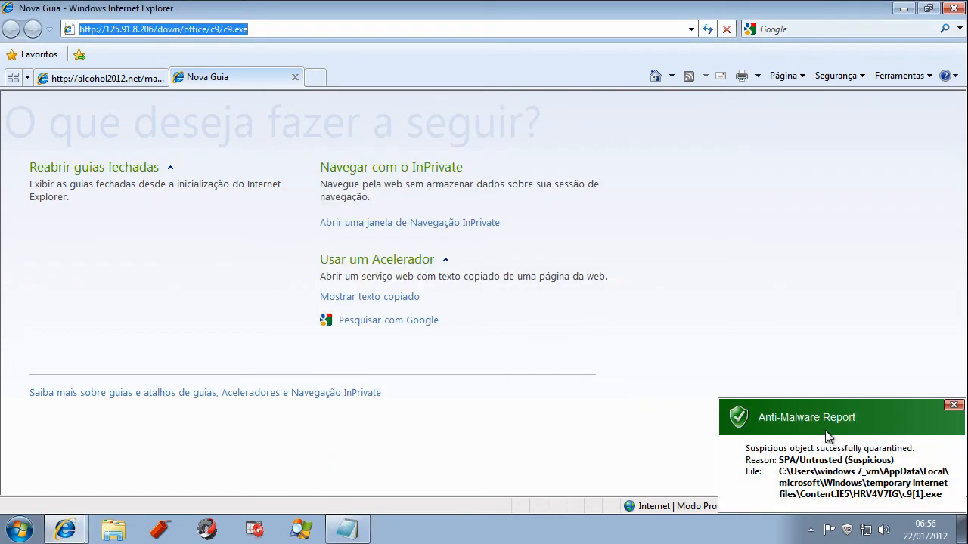
pyautogui.click(347, 529)
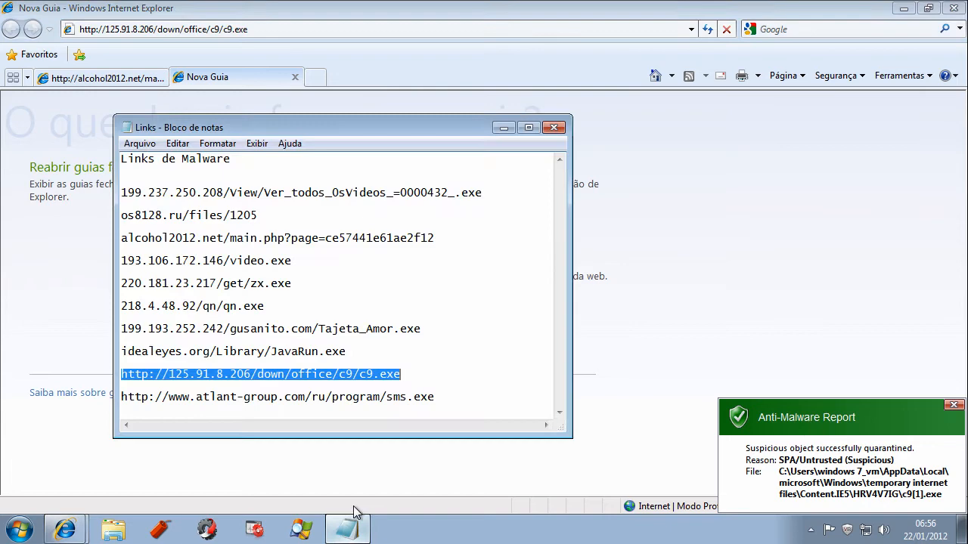
pyautogui.doubleClick(294, 397)
pyautogui.click(411, 399)
pyautogui.moveTo(449, 399); pyautogui.dragTo(323, 386)
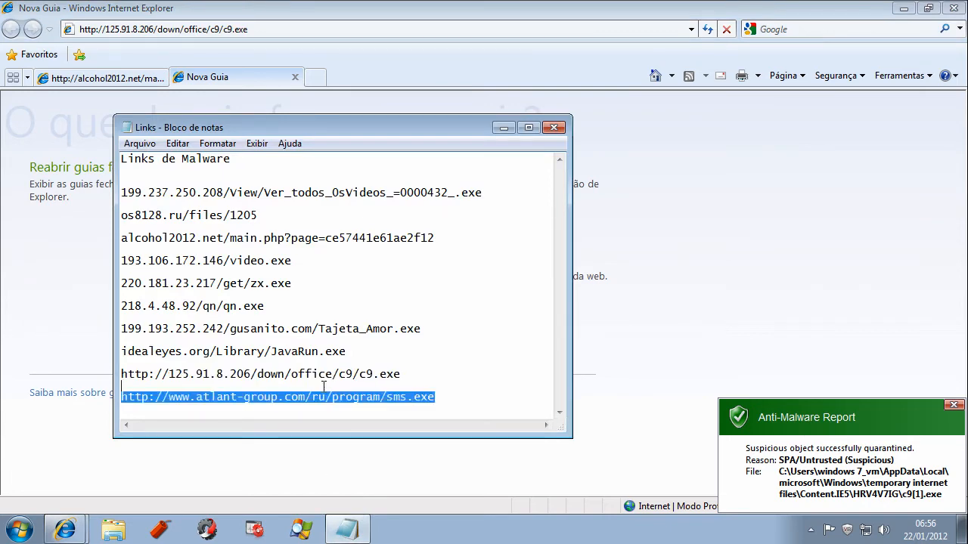
pyautogui.rightClick(220, 398)
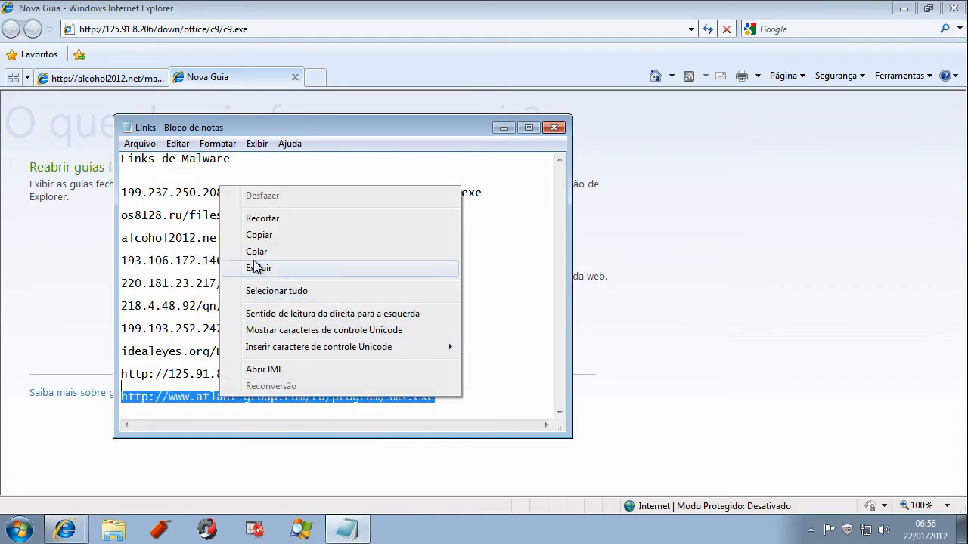
pyautogui.click(265, 236)
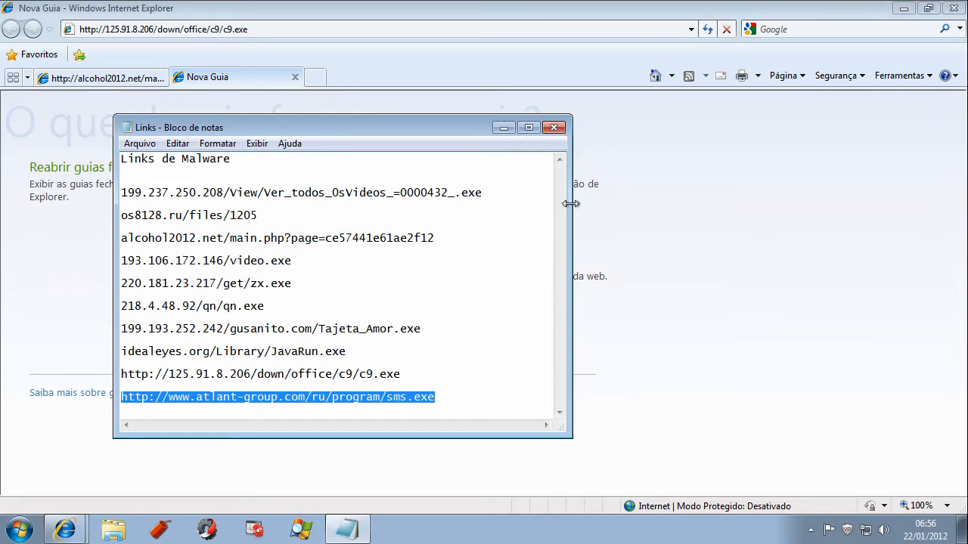
pyautogui.click(559, 130)
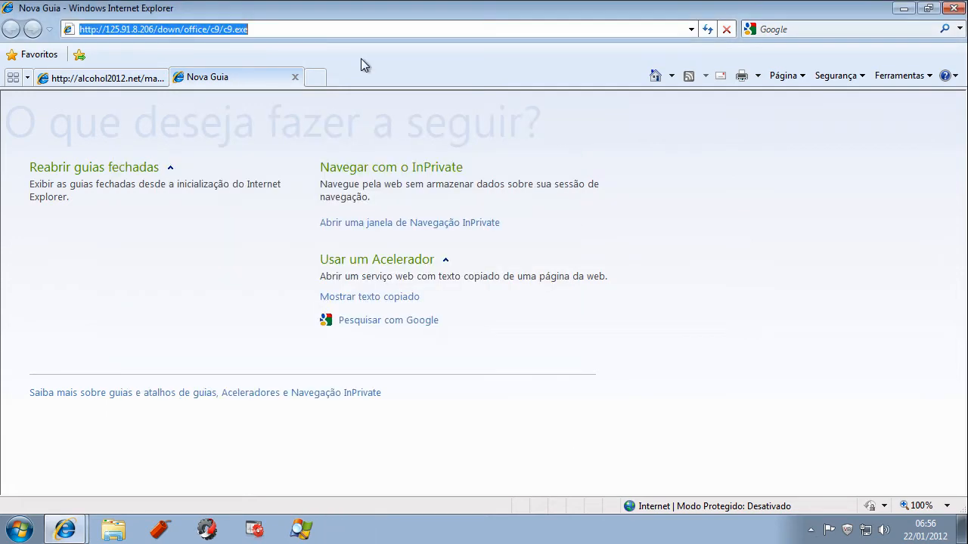
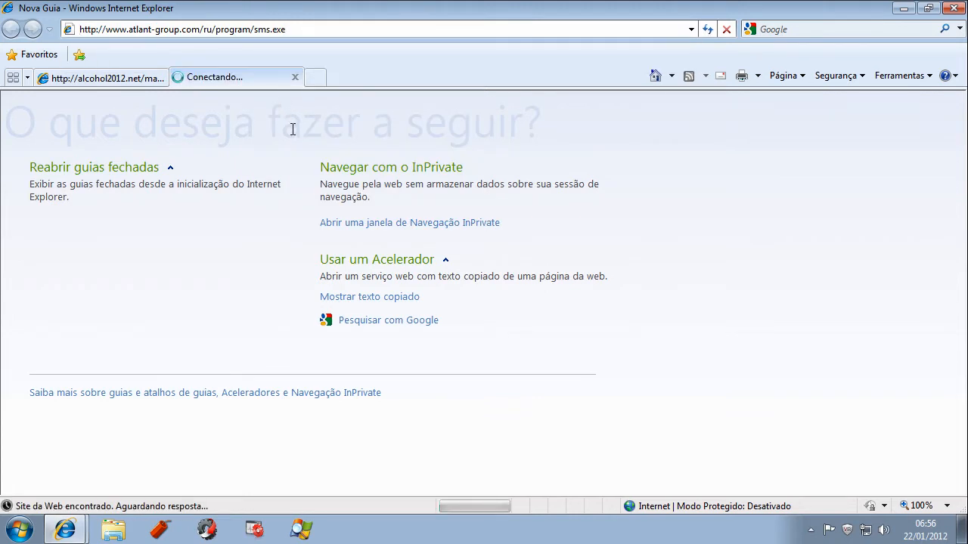
pyautogui.click(463, 270)
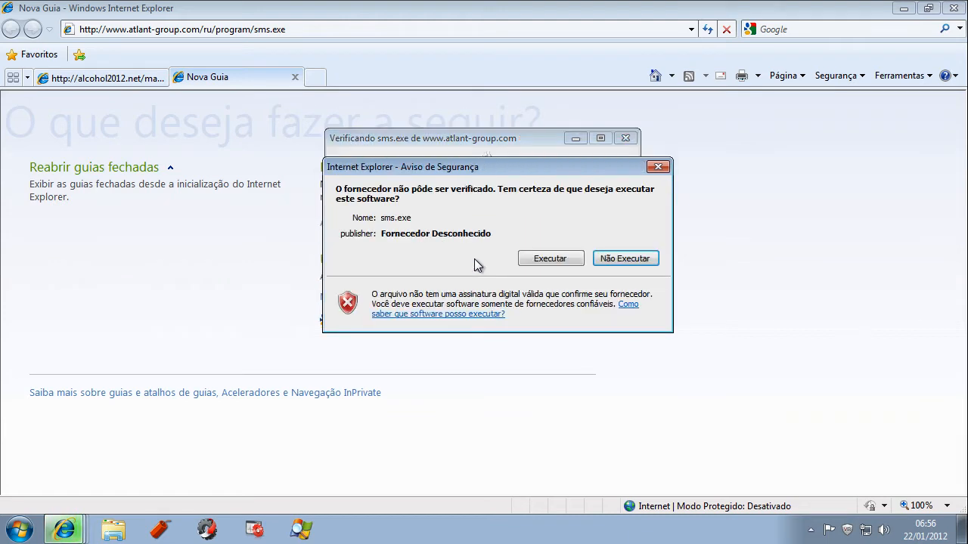
pyautogui.click(528, 257)
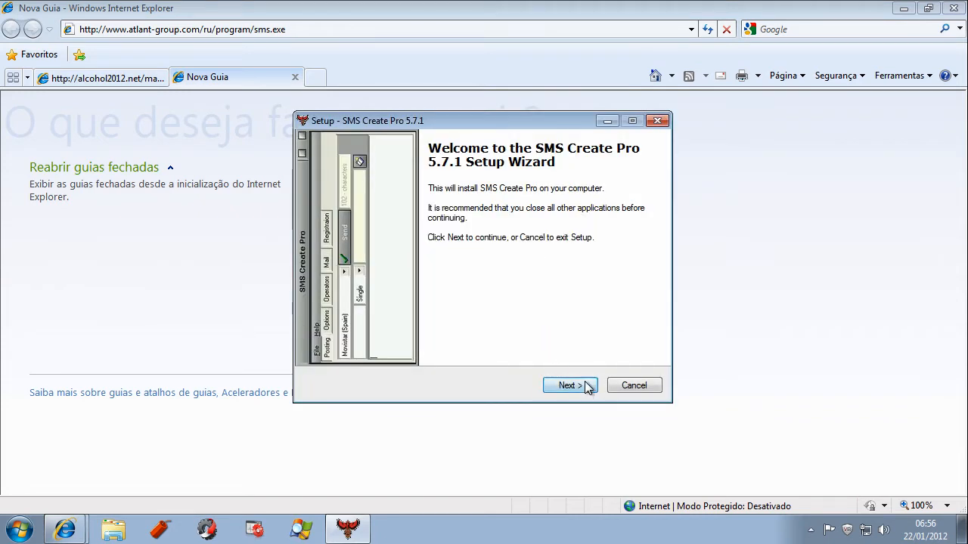
# Accept the SMS Create Pro 5.7.1 license agreement, keep the destination C:\Program Files\SMS Create Pro, and start the installation.
pyautogui.click(584, 387)
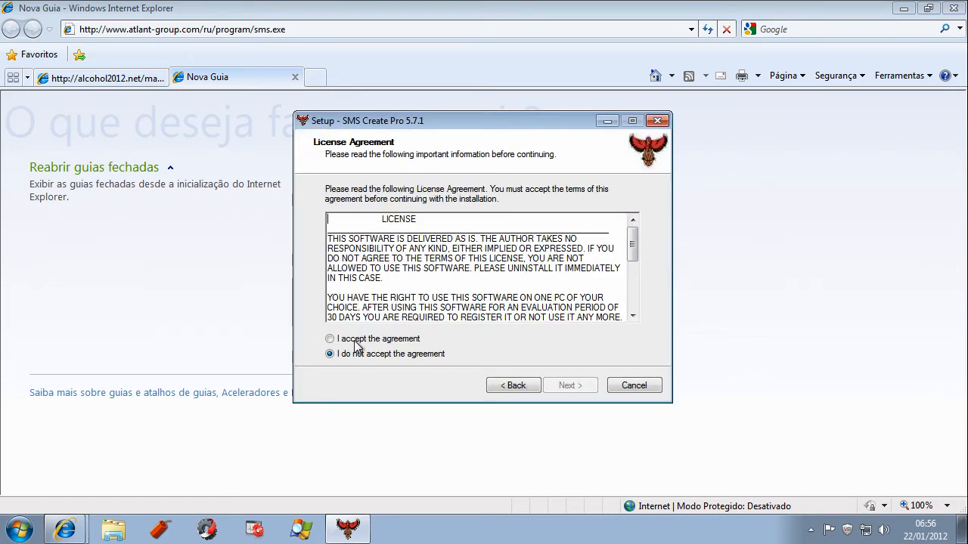
pyautogui.click(355, 342)
pyautogui.click(569, 386)
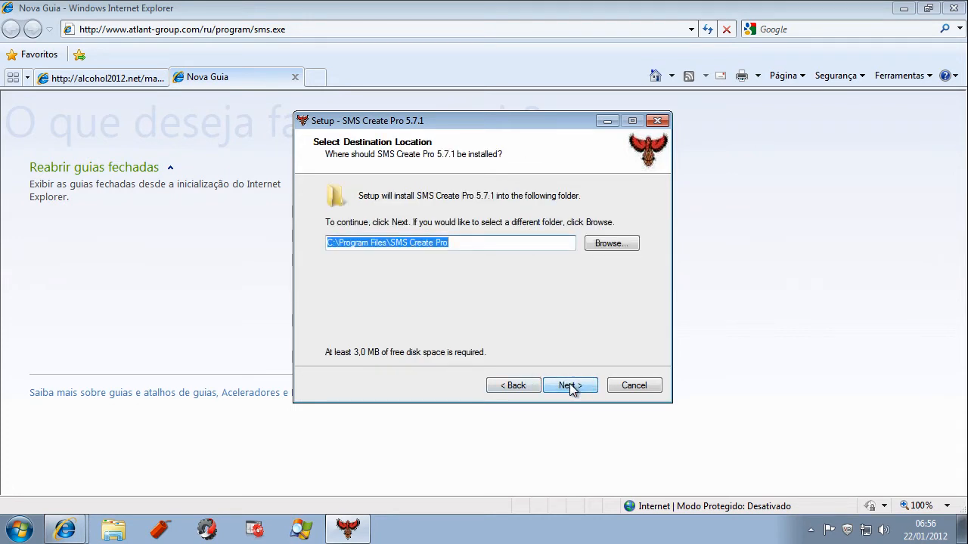
pyautogui.click(571, 387)
pyautogui.click(570, 387)
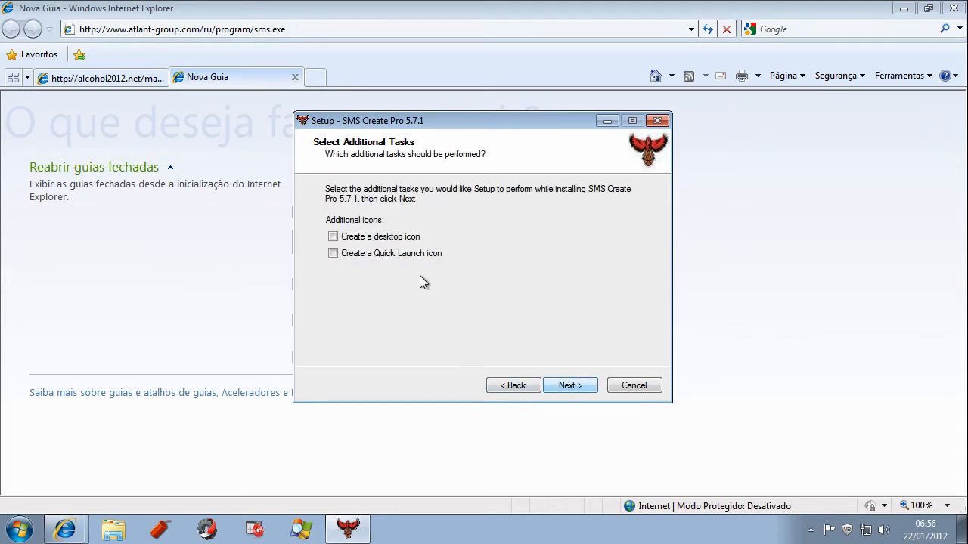
pyautogui.click(334, 237)
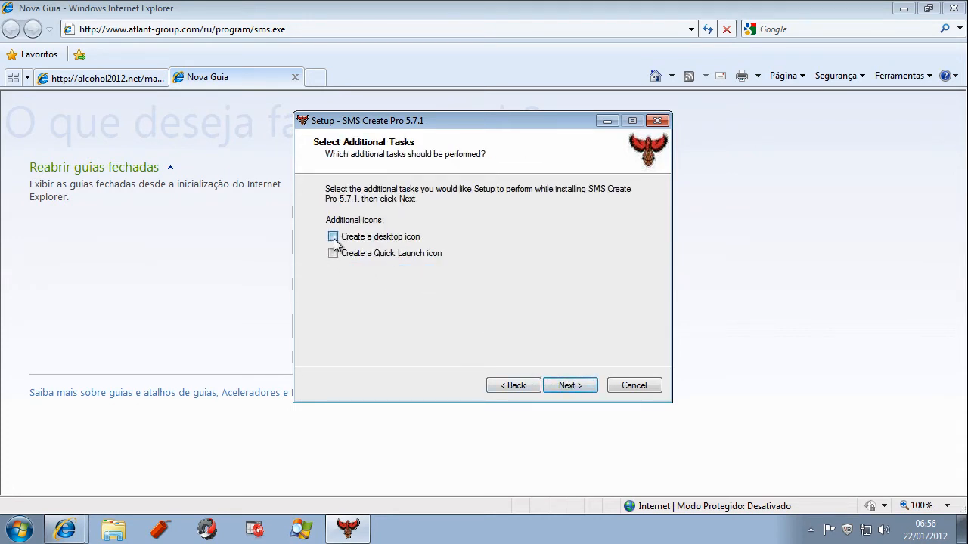
pyautogui.click(583, 386)
pyautogui.click(583, 386)
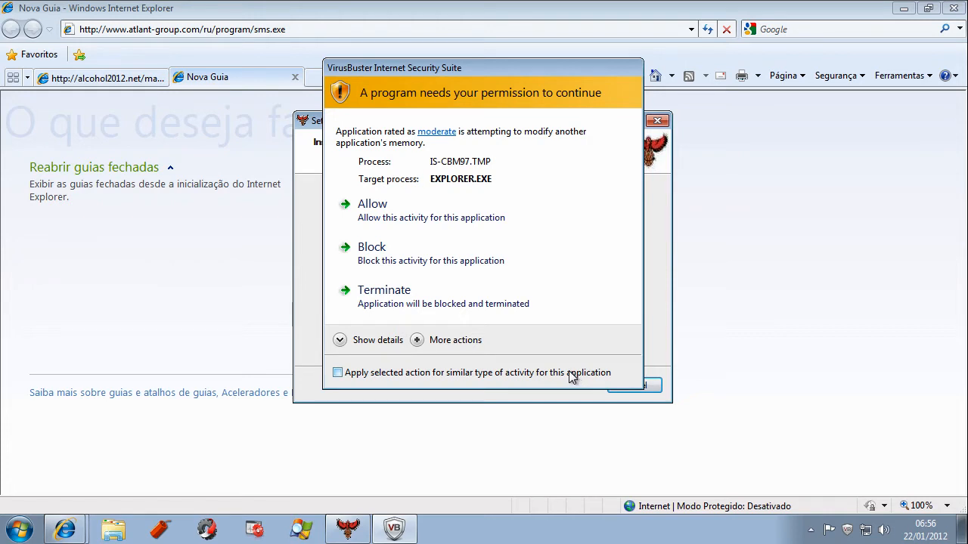
# Cancel the program compatibility assistant for SMS Create Pro and close the browser with all its tabs.
pyautogui.moveTo(471, 161)
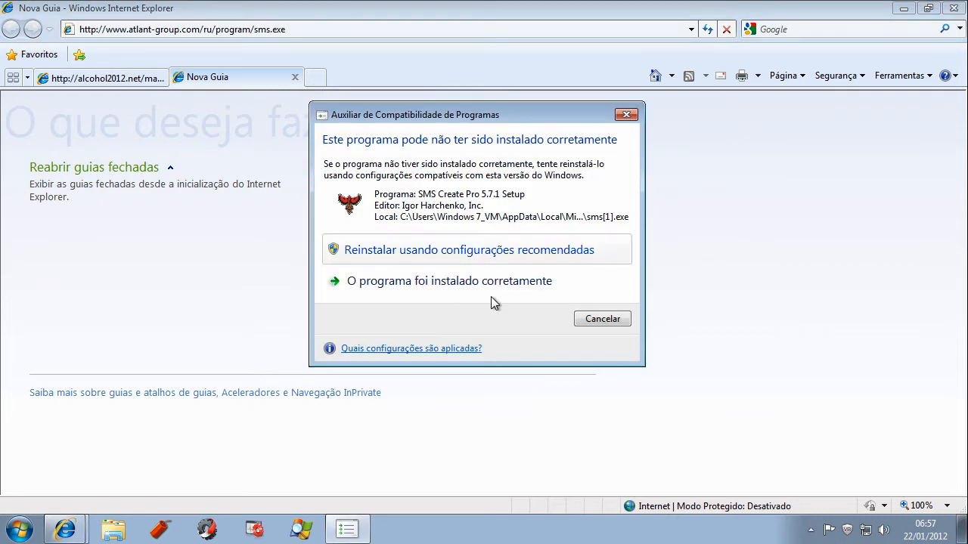
pyautogui.click(602, 319)
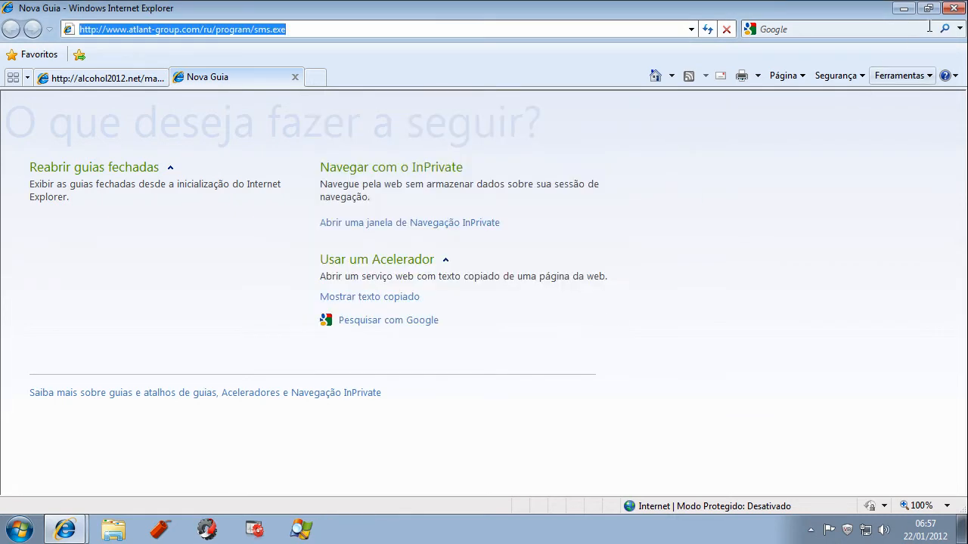
pyautogui.click(953, 8)
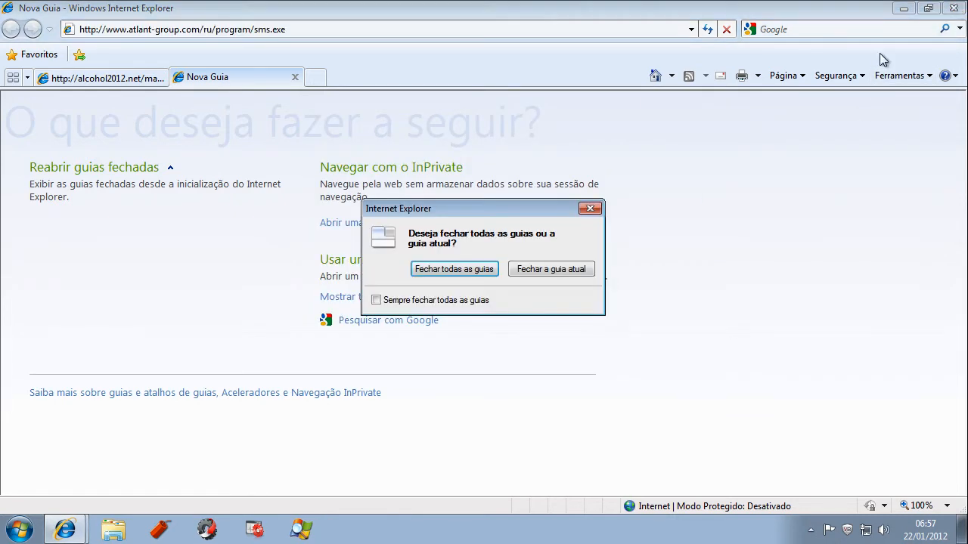
pyautogui.click(450, 269)
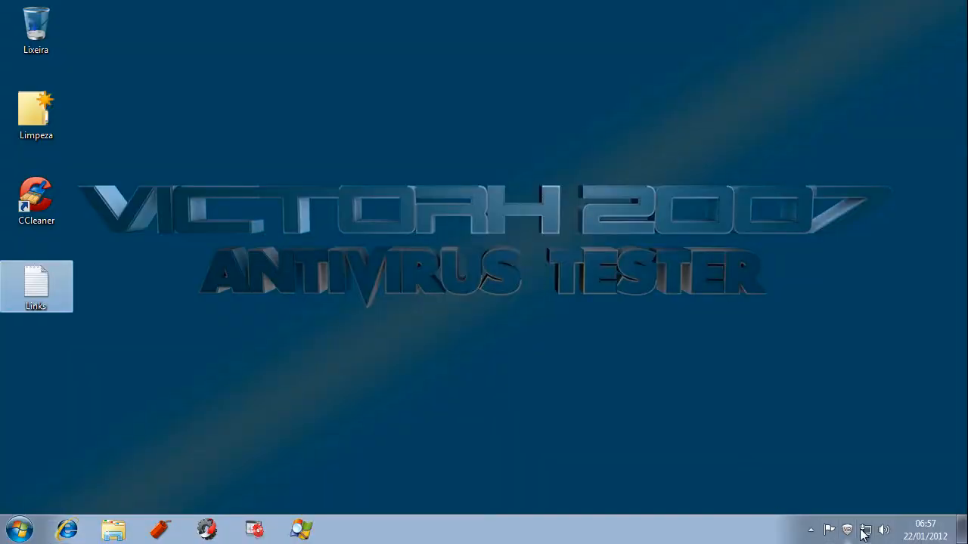
pyautogui.click(726, 385)
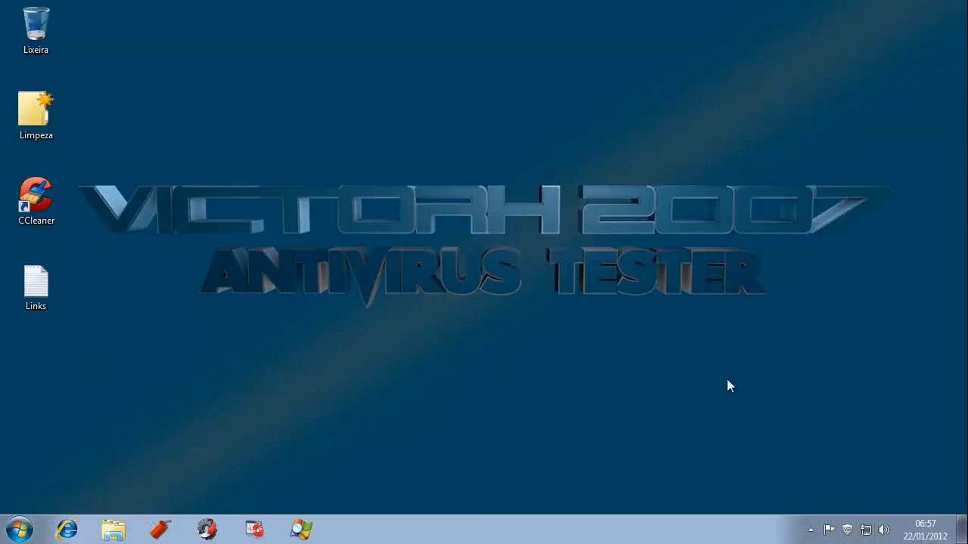
# Request a malware scan in VirusBuster Internet Security Suite and restart the computer to complete the cure process.
pyautogui.doubleClick(847, 529)
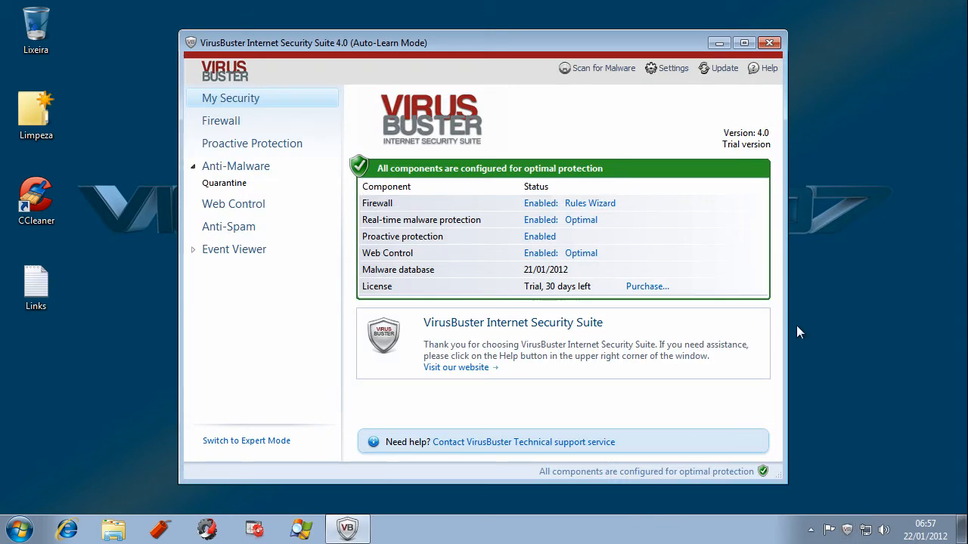
pyautogui.click(611, 71)
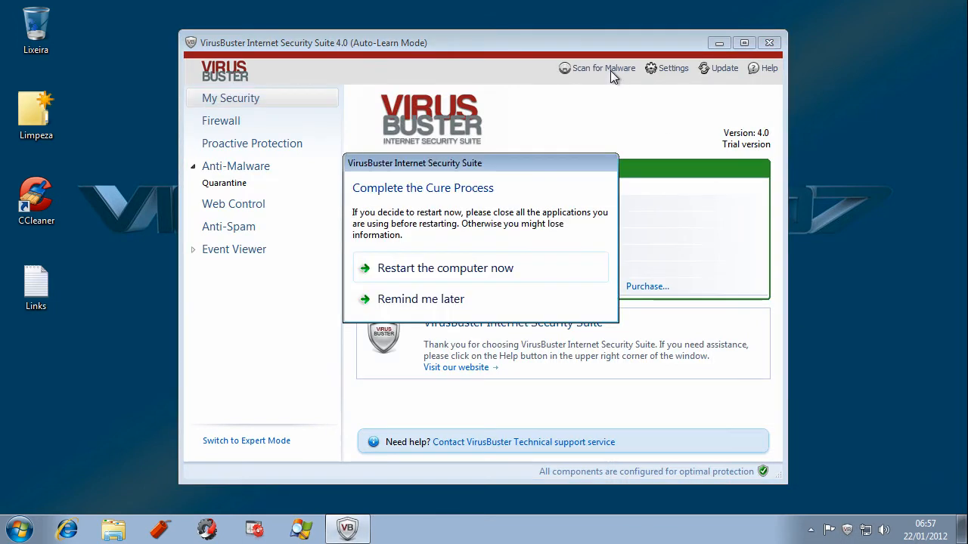
pyautogui.click(429, 271)
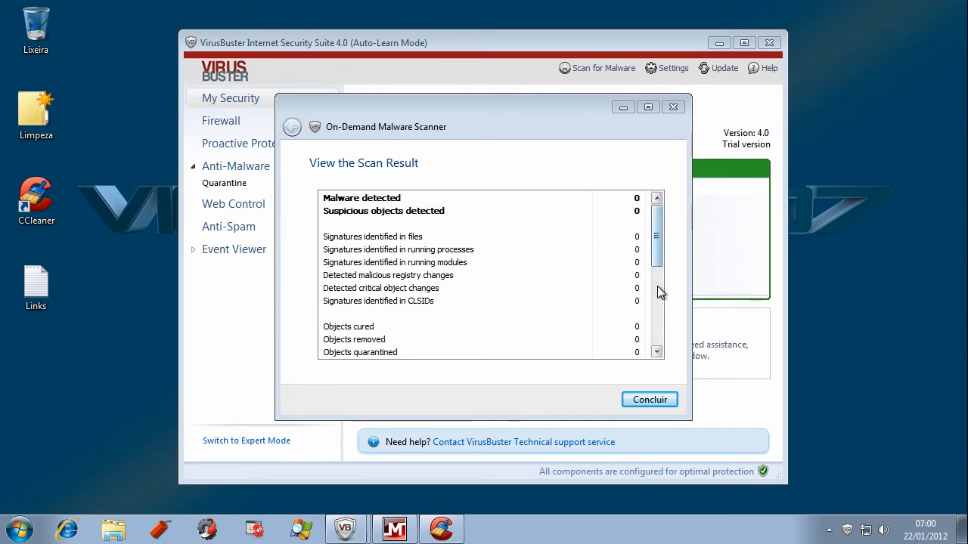
# Review the On-Demand Malware Scanner results, then finish the scan and close VirusBuster.
pyautogui.moveTo(656, 255); pyautogui.dragTo(661, 194)
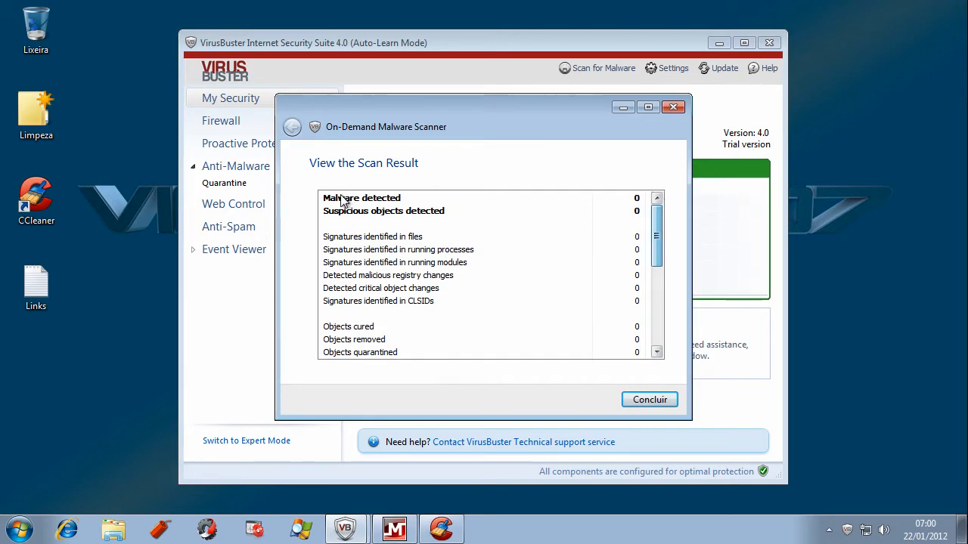
pyautogui.click(652, 401)
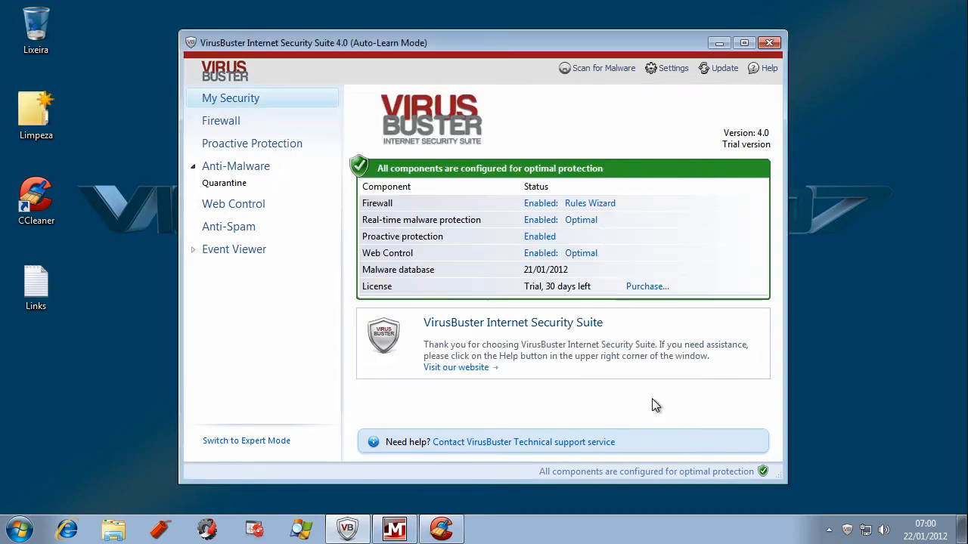
pyautogui.click(769, 42)
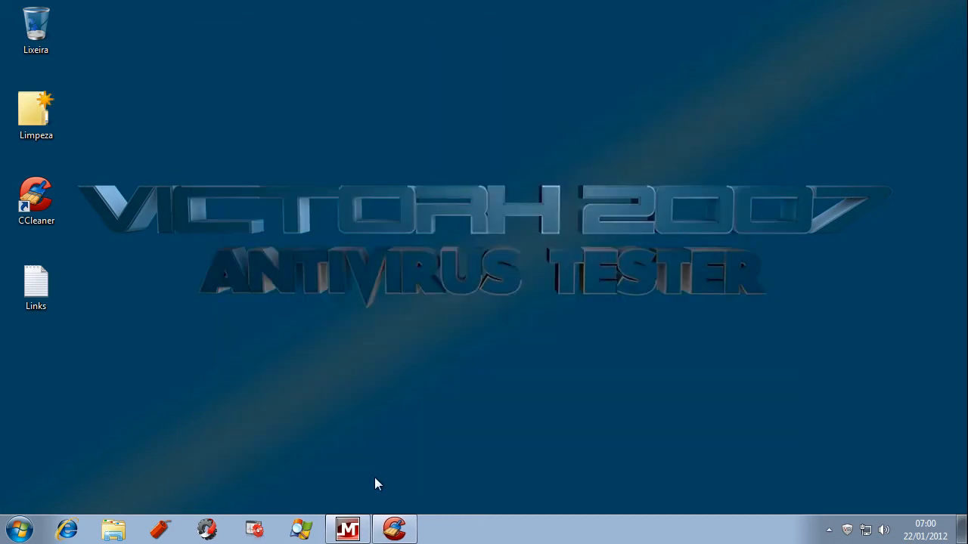
# Switch to CCleaner, run the cleanup of the checked Windows items twice, and close the program.
pyautogui.click(395, 530)
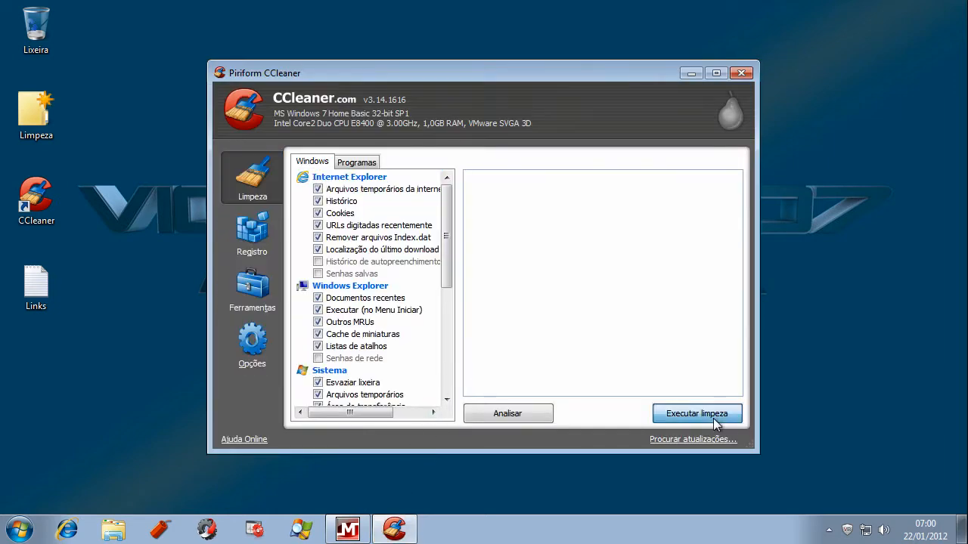
pyautogui.click(713, 417)
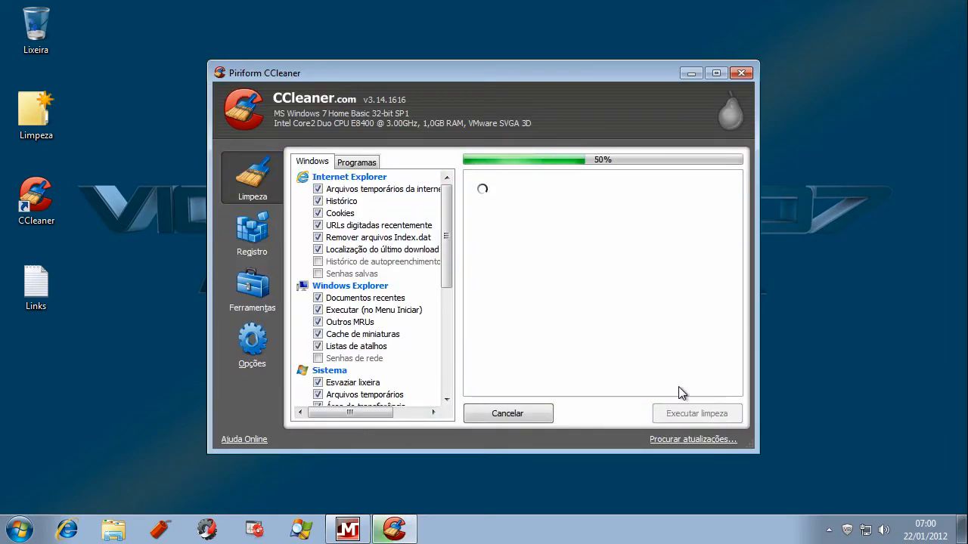
pyautogui.click(696, 414)
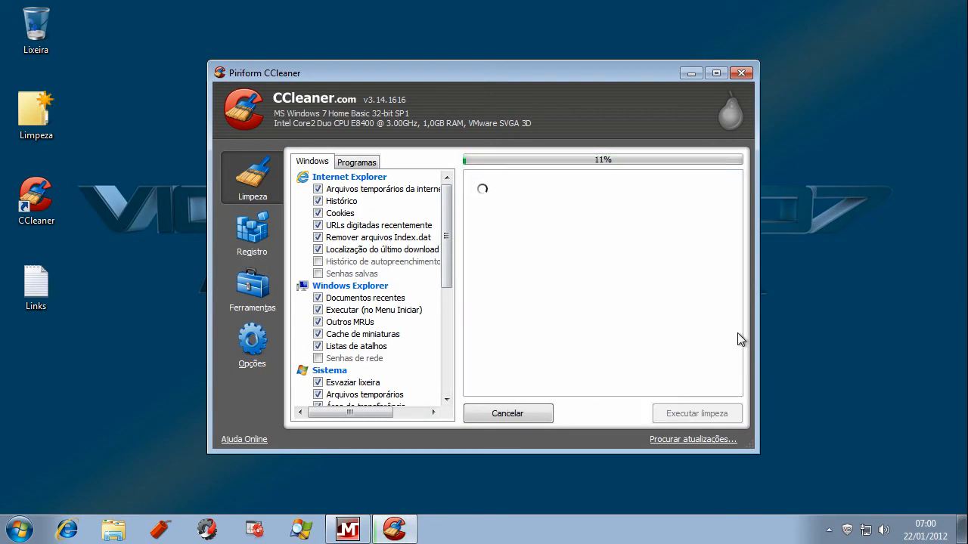
pyautogui.click(742, 73)
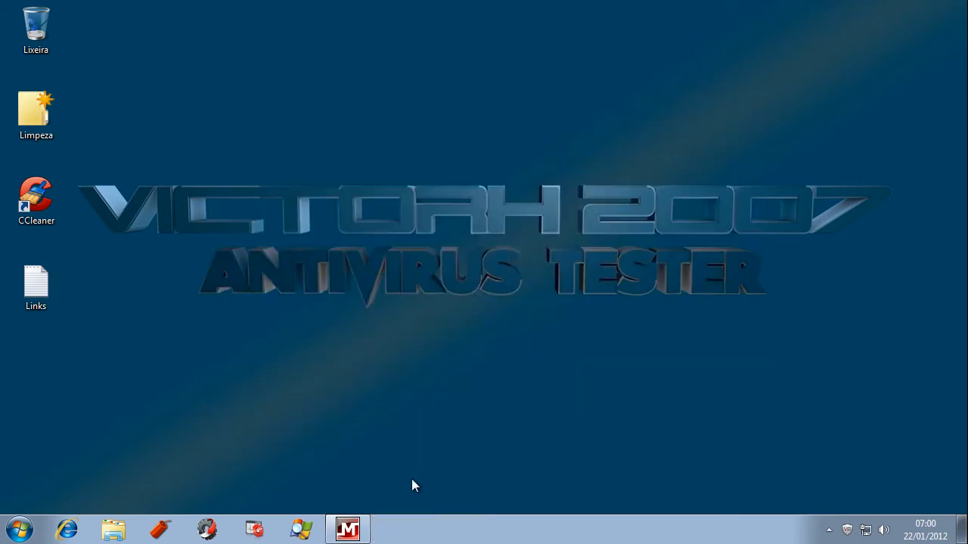
# Switch to Malwarebytes Anti-Malware and check for updates.
pyautogui.click(349, 529)
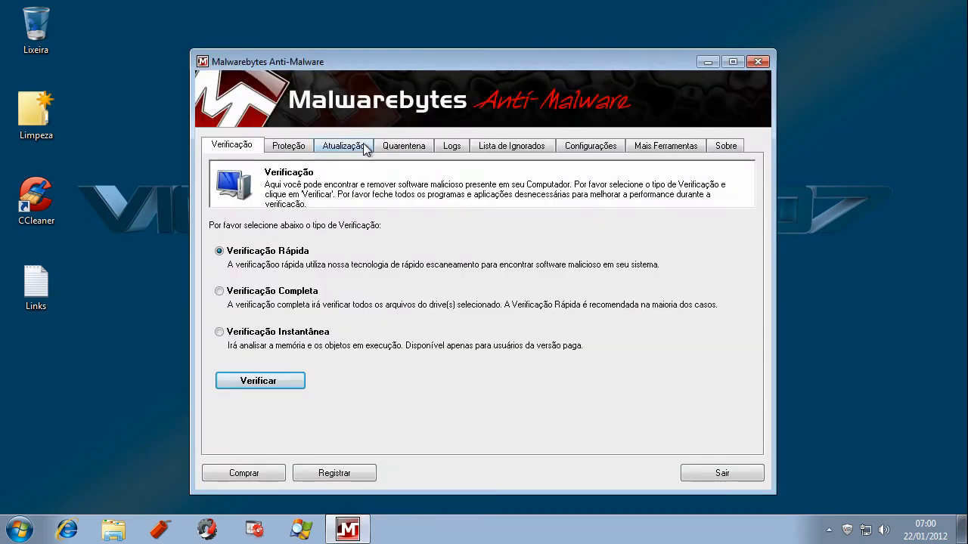
pyautogui.click(368, 149)
pyautogui.click(296, 297)
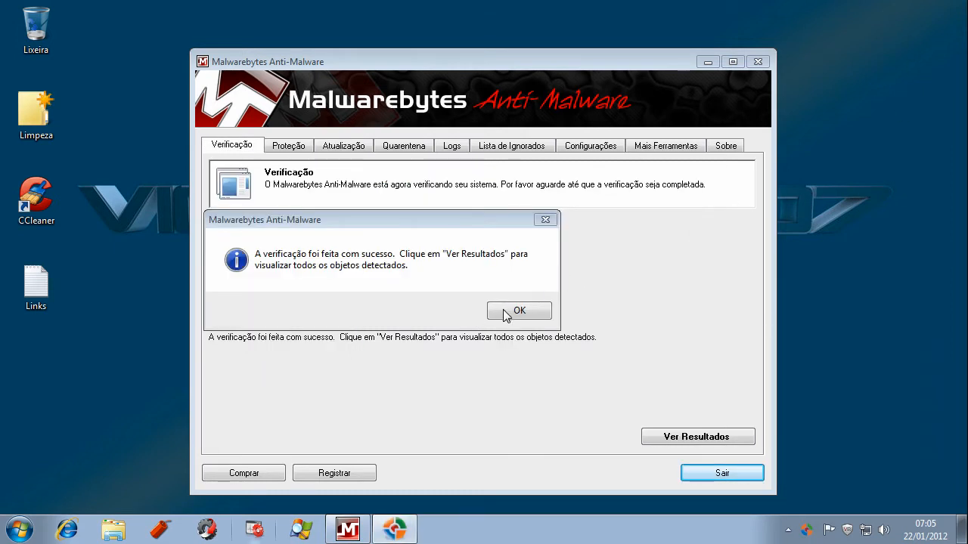
# Show the quick scan results and widen the list columns to read the detected item's full file path.
pyautogui.click(518, 312)
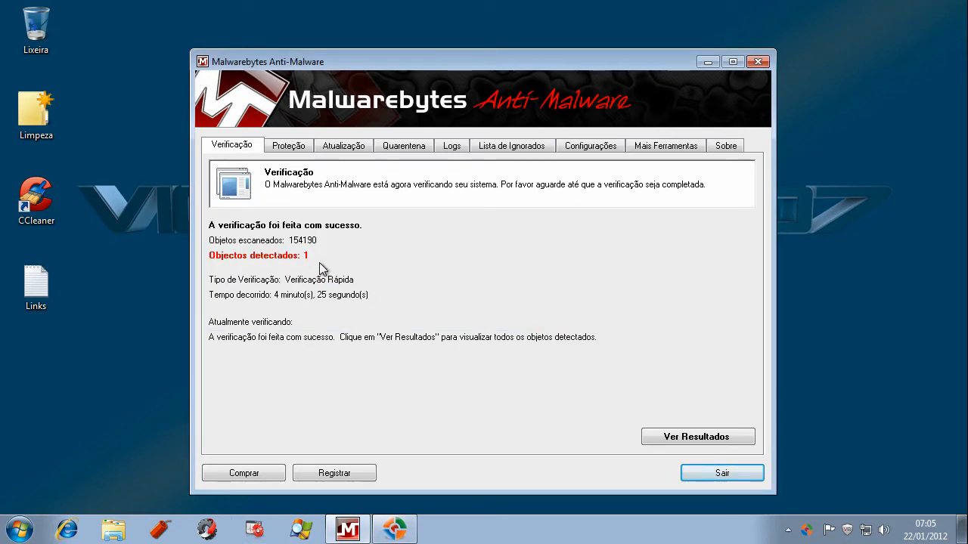
pyautogui.click(711, 437)
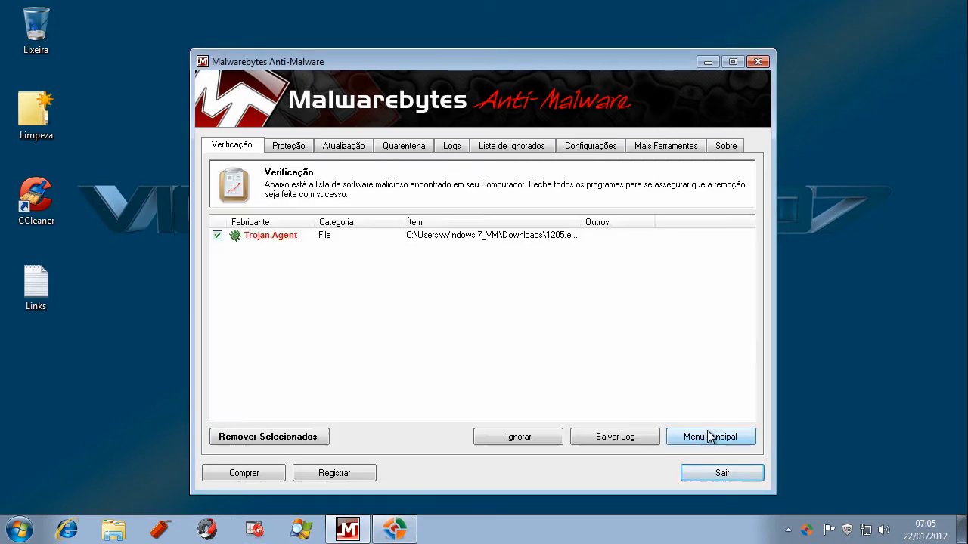
pyautogui.moveTo(580, 221); pyautogui.dragTo(639, 221)
pyautogui.moveTo(314, 221); pyautogui.dragTo(334, 223)
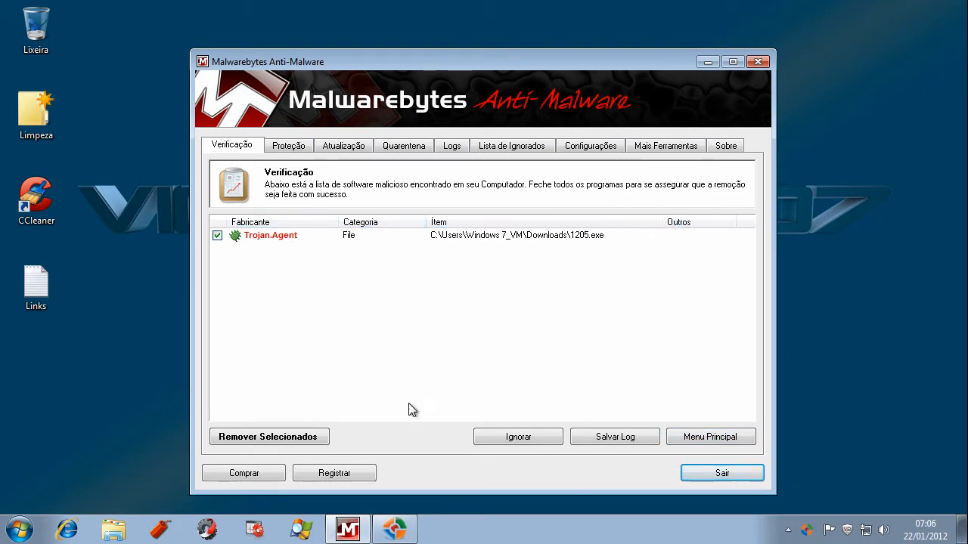
# Remove the selected Trojan.Agent file 1205.exe and allow MBAM.EXE to load the hsecv driver.
pyautogui.click(282, 439)
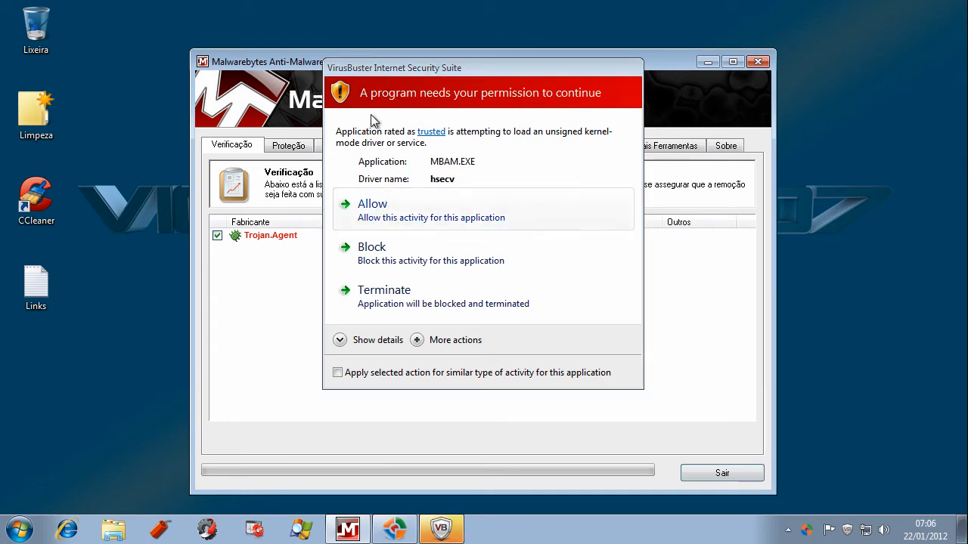
pyautogui.click(372, 204)
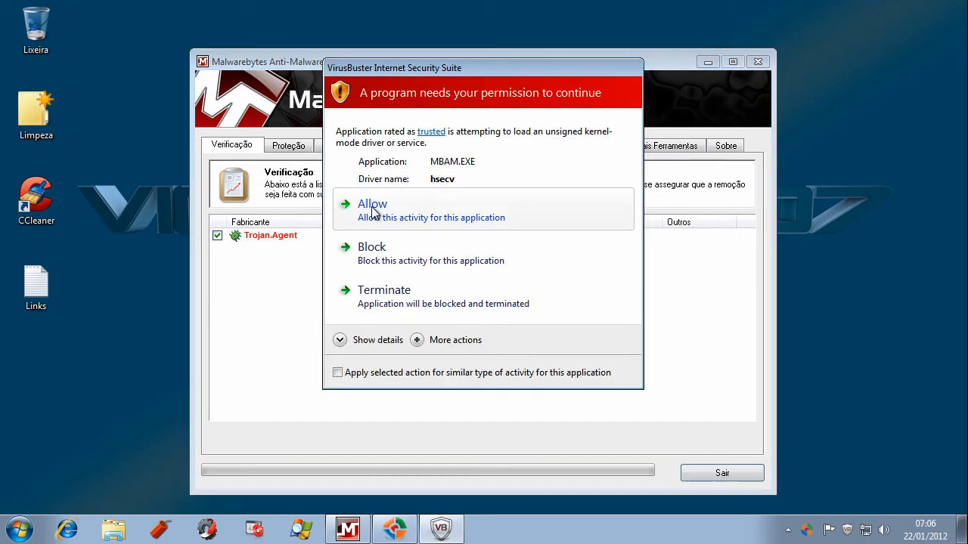
# Allow MBAM.EXE to load the hsecv driver and decline restarting the computer.
pyautogui.click(372, 206)
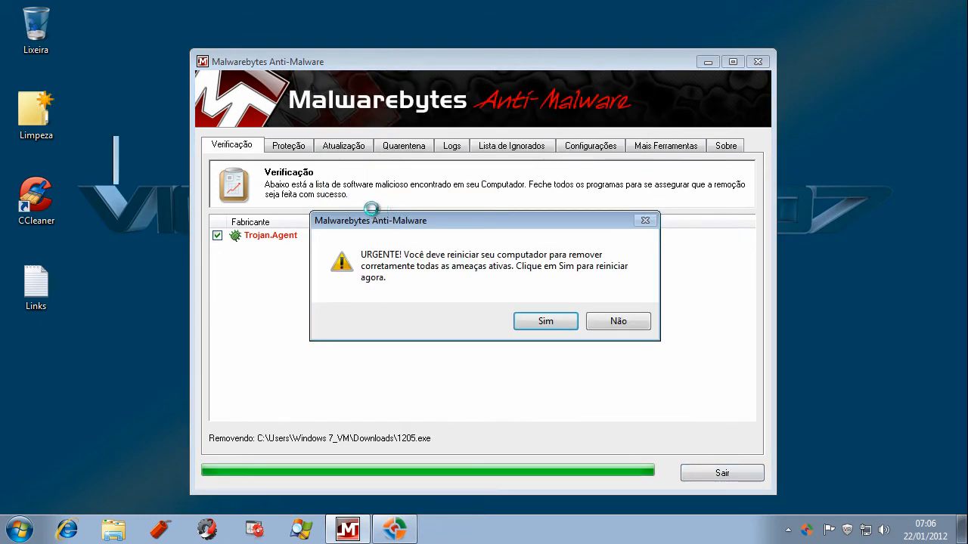
pyautogui.moveTo(558, 236)
pyautogui.mouseDown()
pyautogui.moveTo(560, 325)
pyautogui.moveTo(561, 231)
pyautogui.mouseUp()
pyautogui.click(555, 128)
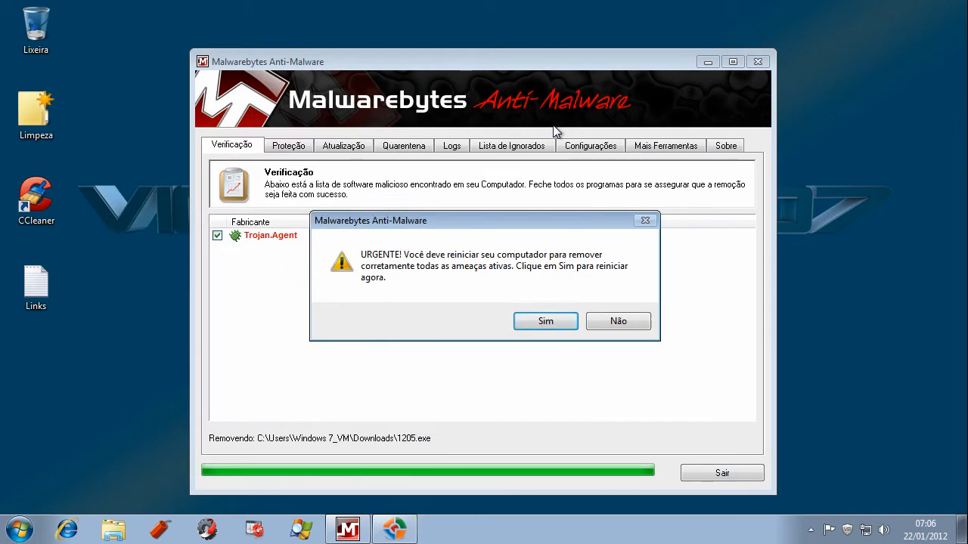
pyautogui.click(614, 321)
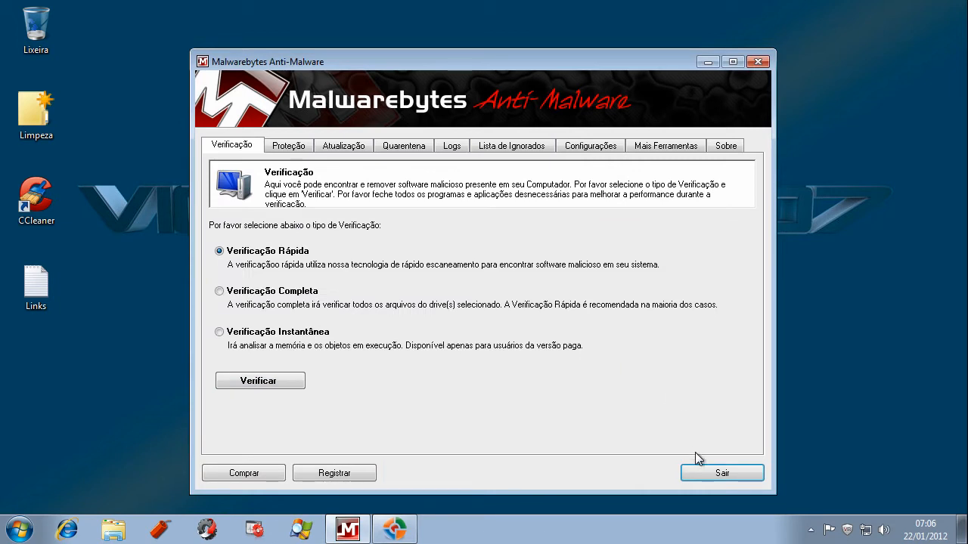
# Exit Malwarebytes Anti-Malware and allow SERVICES.EXE to load the MBAMSwissArmy driver.
pyautogui.click(721, 473)
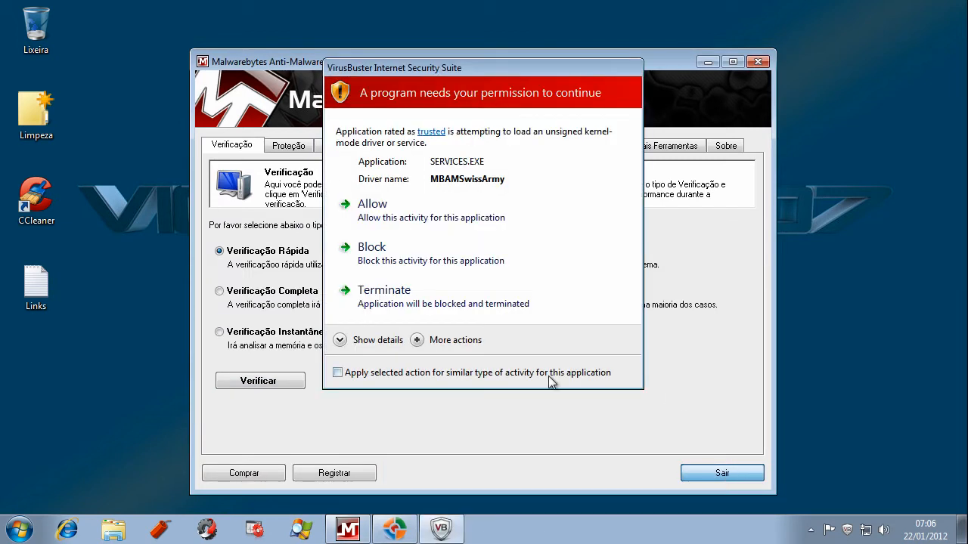
pyautogui.click(406, 217)
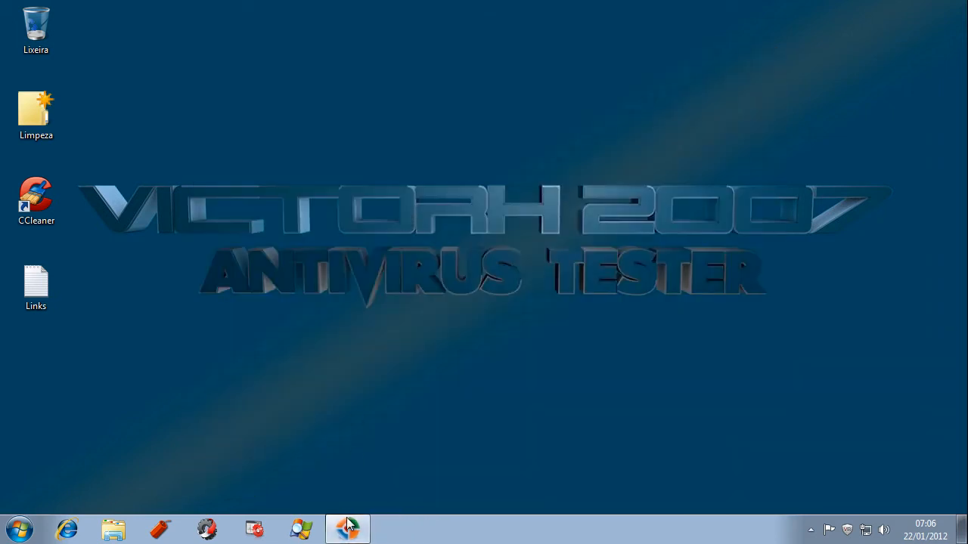
# Switch to HitmanPro, scan the computer for malicious software, and close the program.
pyautogui.click(347, 527)
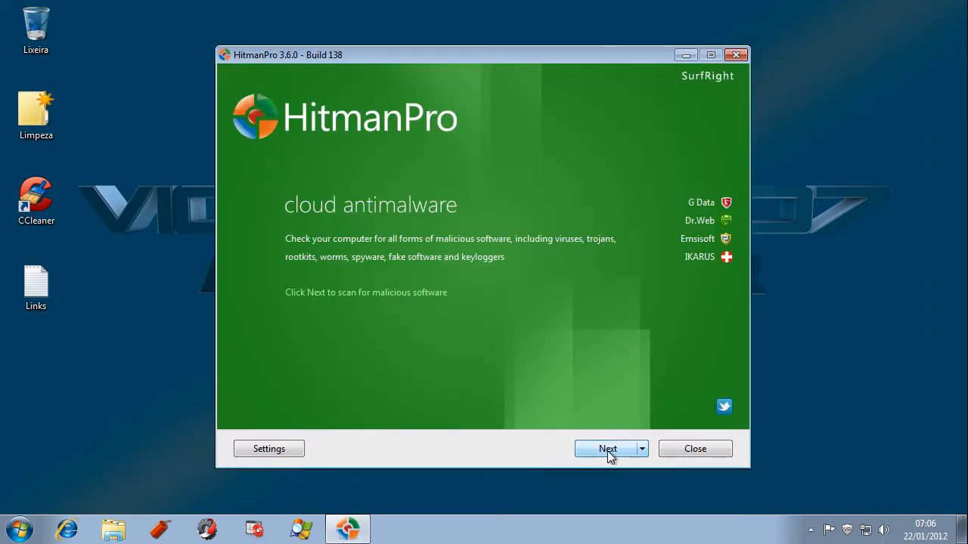
pyautogui.click(608, 449)
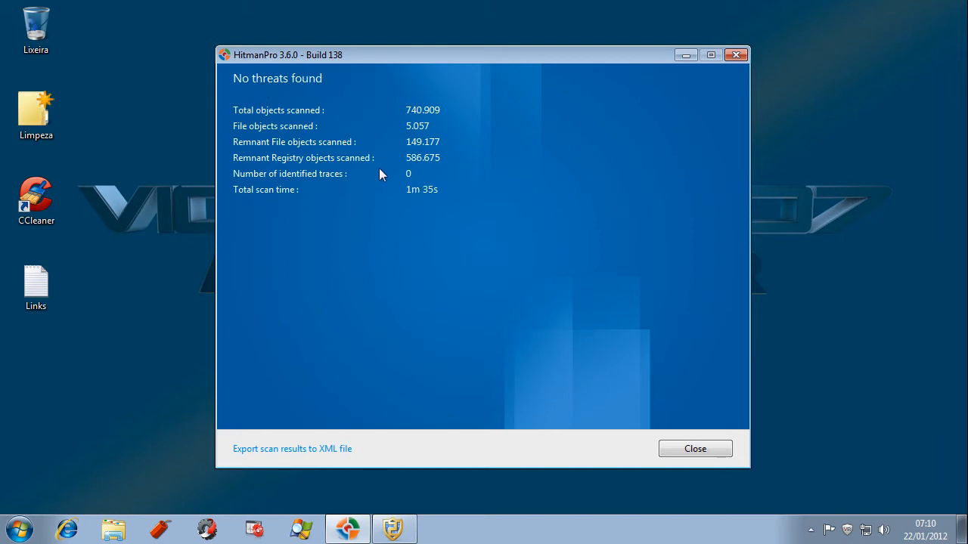
pyautogui.click(708, 448)
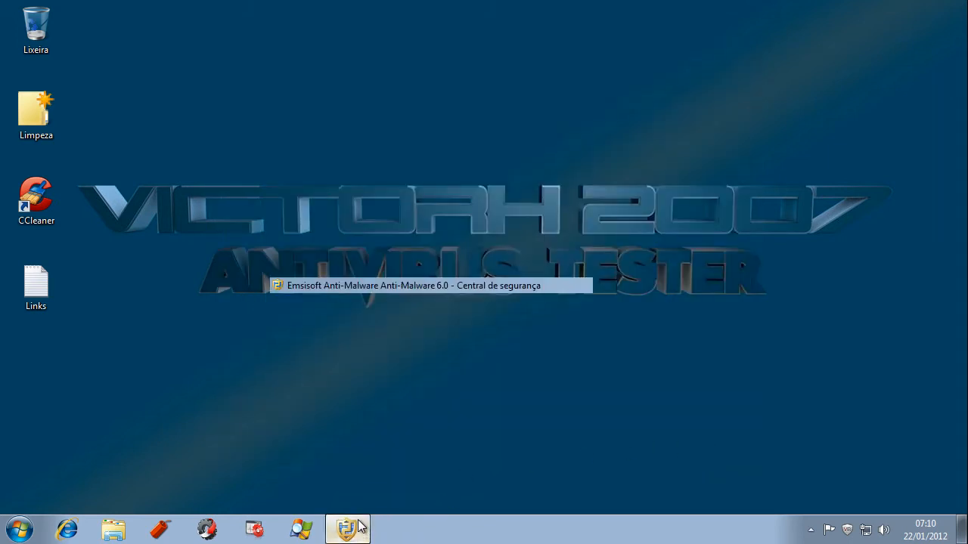
# Switch to Emsisoft Anti-Malware, start its online update, and dismiss the news notification.
pyautogui.click(355, 530)
pyautogui.click(629, 339)
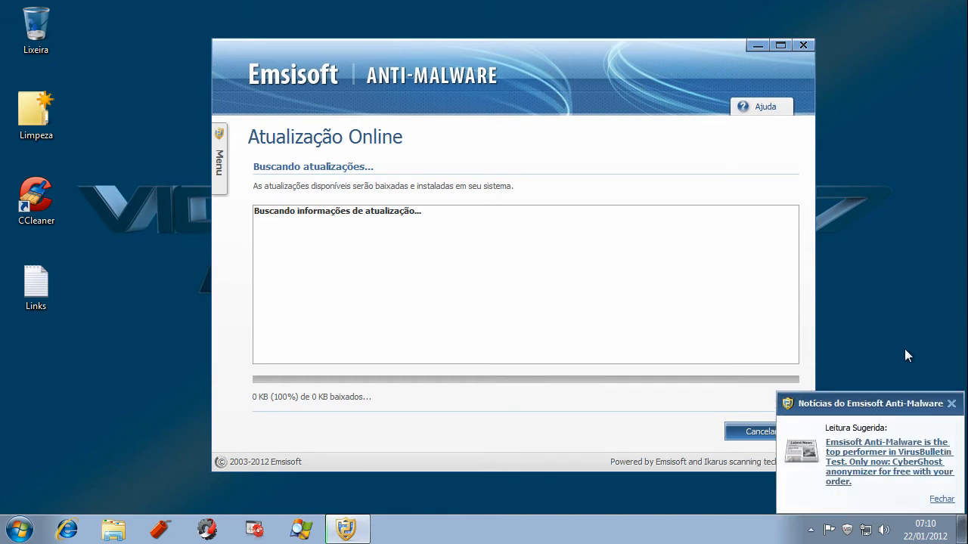
pyautogui.click(952, 406)
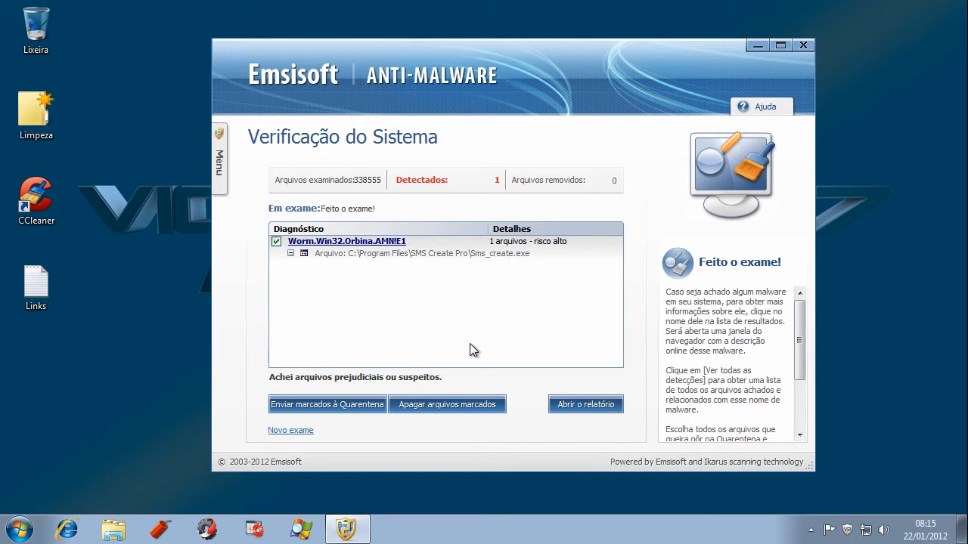
# Quarantine the marked Worm.Win32.Orbina.AMN!E1 detection and switch from Emsisoft Anti-Malware to VirusBuster.
pyautogui.click(315, 405)
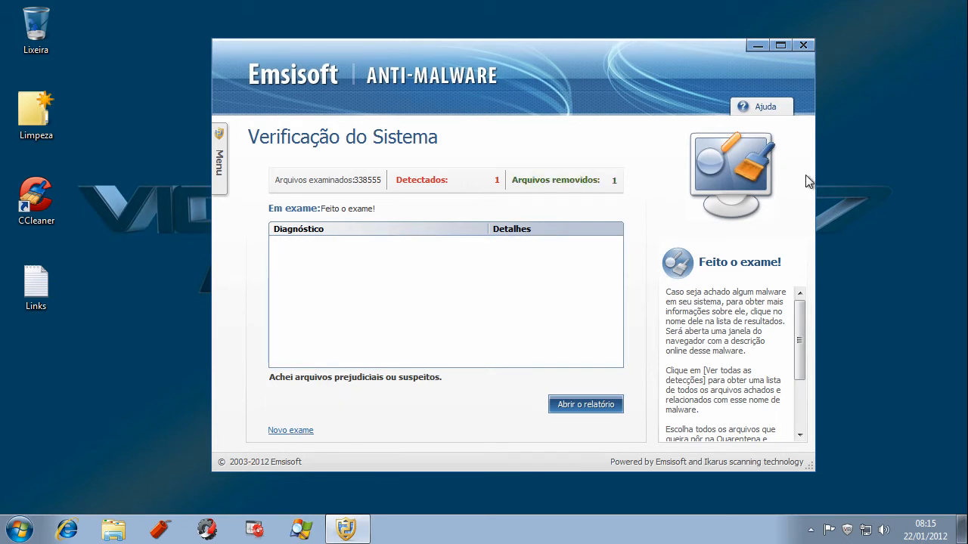
pyautogui.click(808, 45)
pyautogui.doubleClick(848, 531)
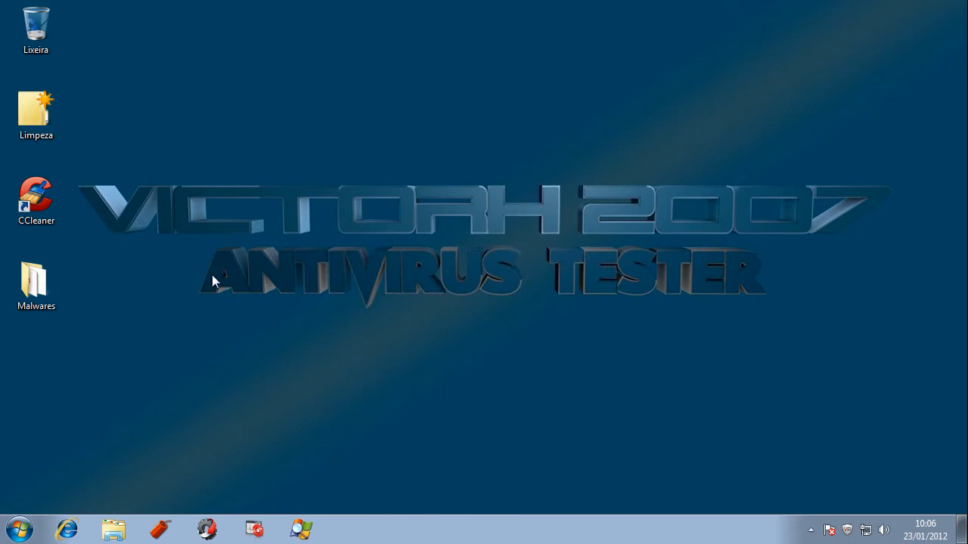
# Check the properties of the Malwares folder on the desktop and look through its files.
pyautogui.click(34, 300)
pyautogui.rightClick(35, 301)
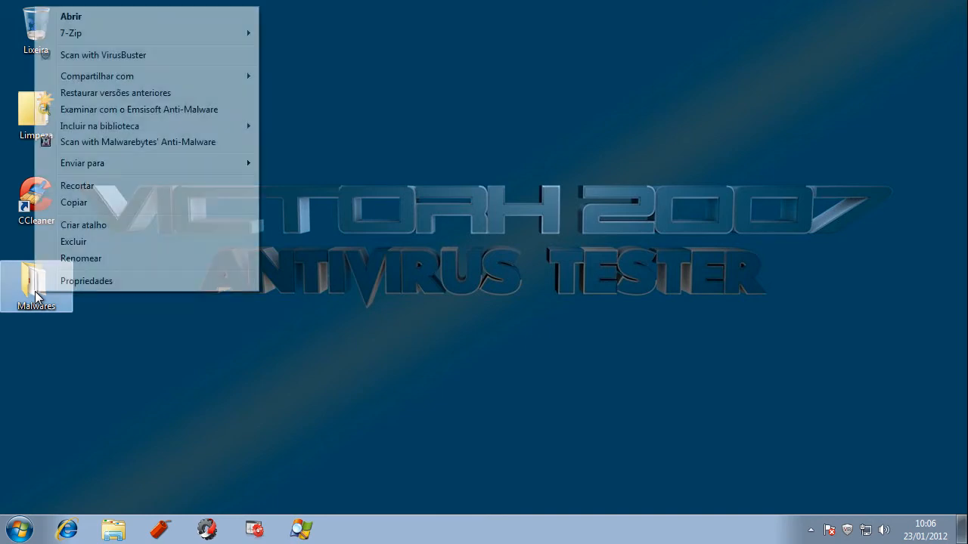
pyautogui.click(86, 283)
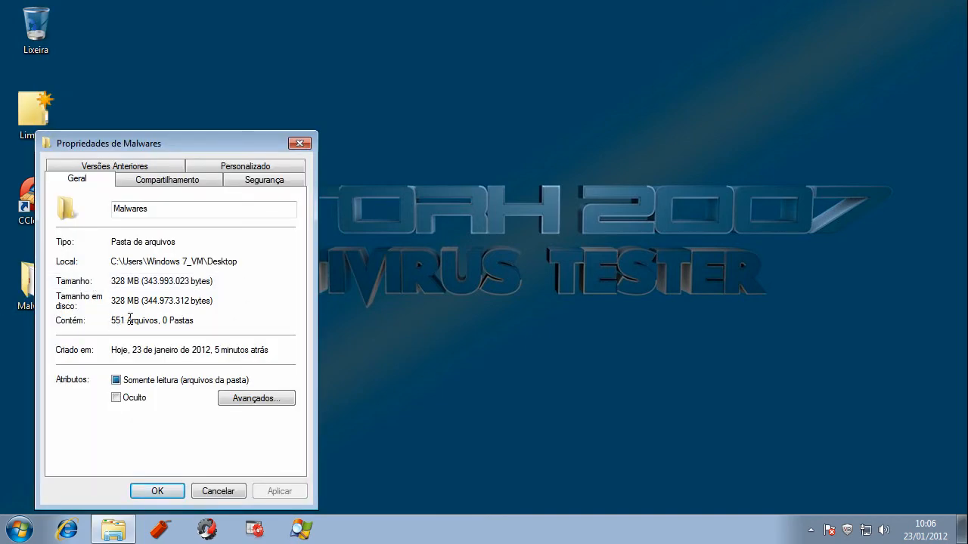
pyautogui.click(224, 491)
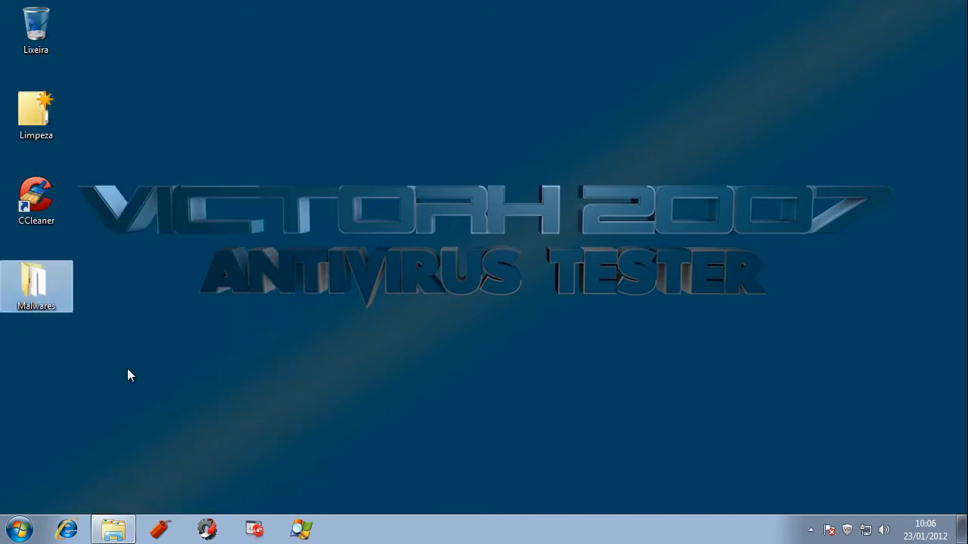
pyautogui.doubleClick(45, 281)
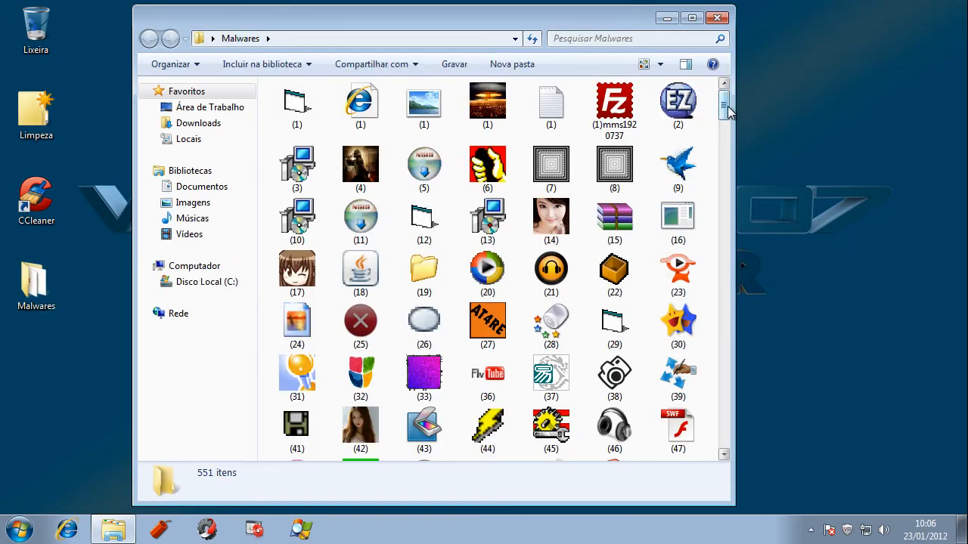
pyautogui.moveTo(726, 106); pyautogui.dragTo(744, 83)
pyautogui.click(722, 20)
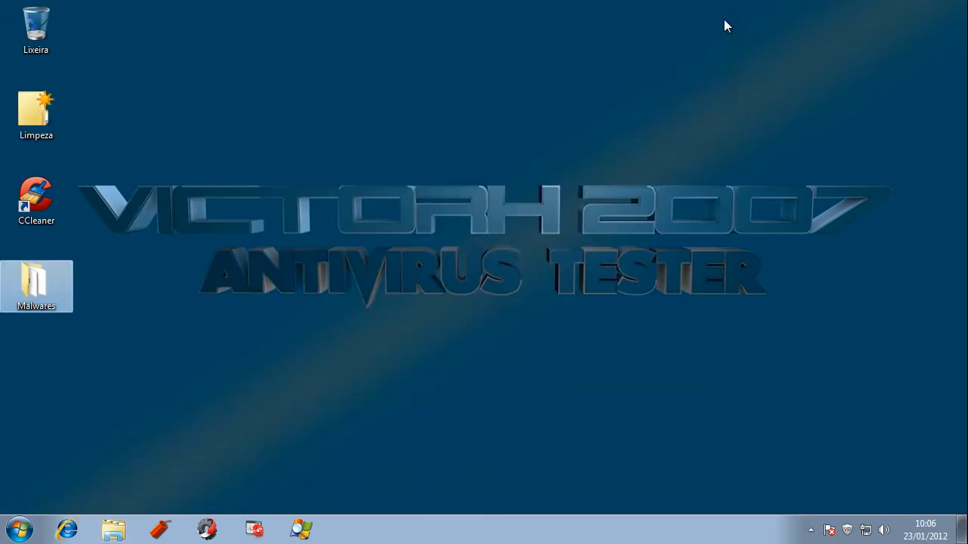
# Open VirusBuster Internet Security Suite and resume the suspended protection.
pyautogui.doubleClick(848, 530)
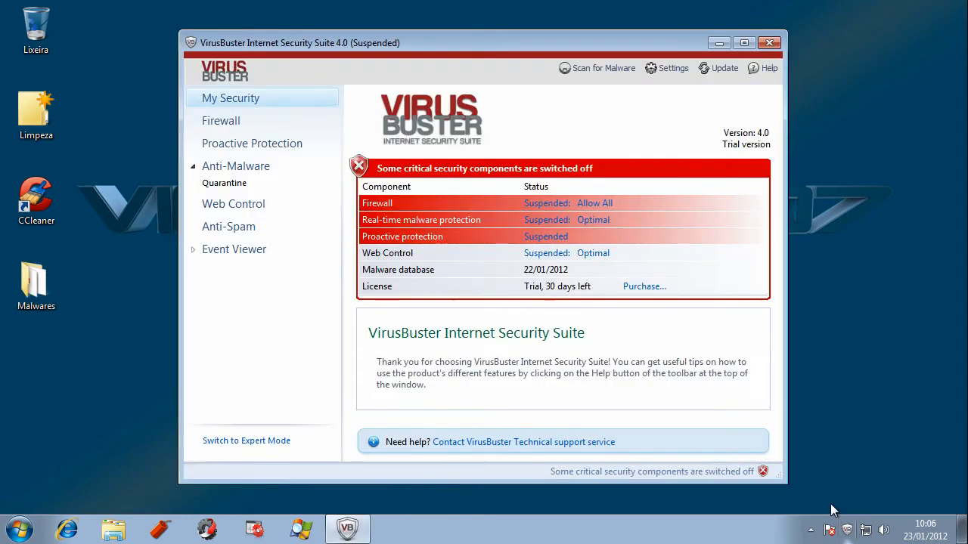
pyautogui.click(602, 204)
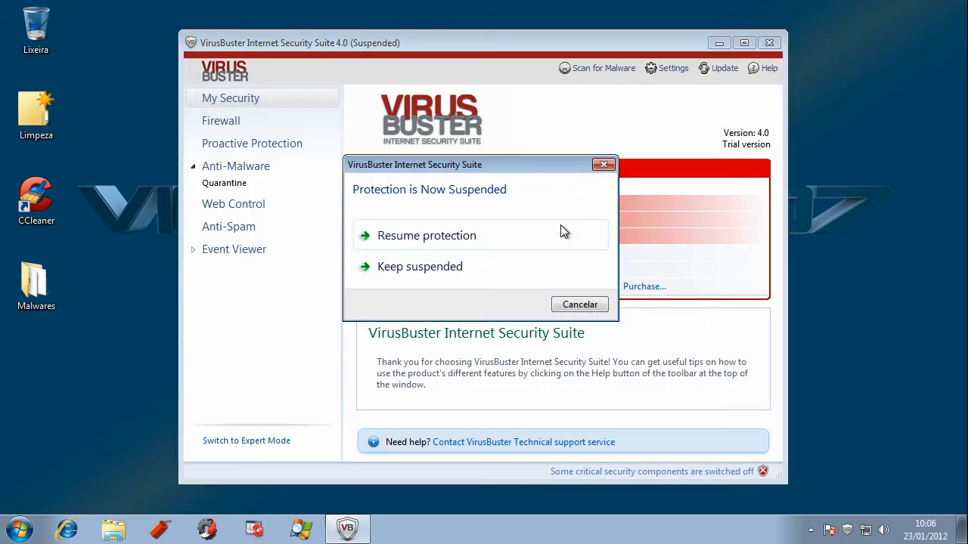
pyautogui.click(454, 241)
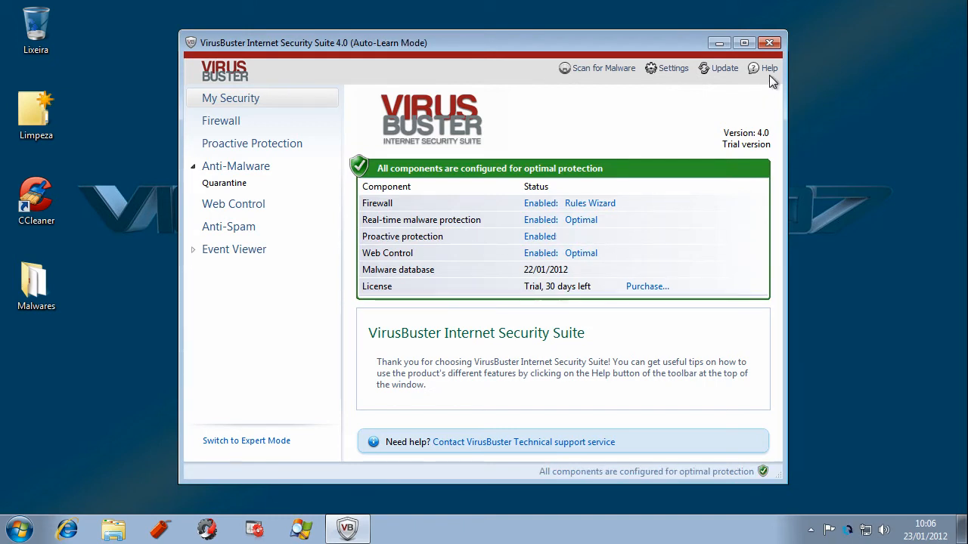
# Update VirusBuster without aborting the update already running, and close the update and program windows.
pyautogui.click(727, 73)
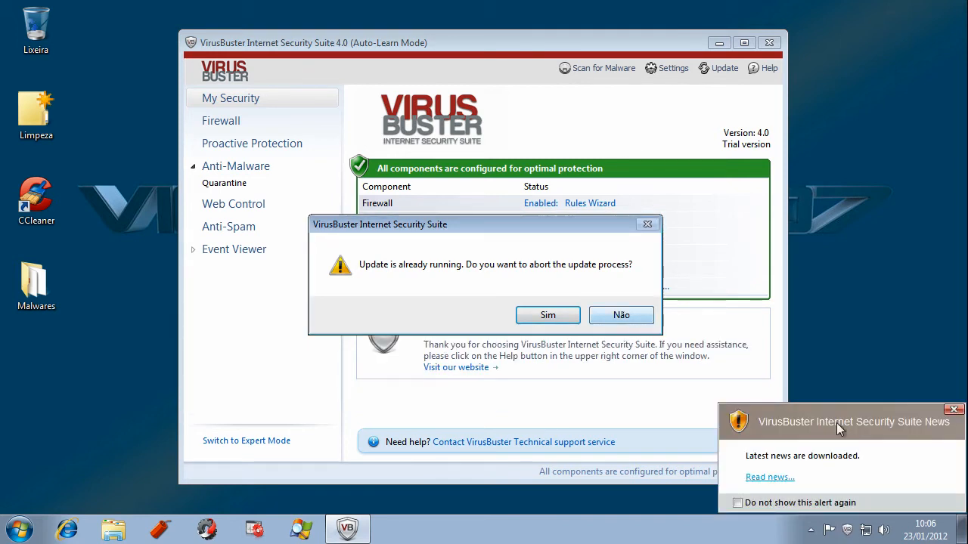
pyautogui.click(953, 409)
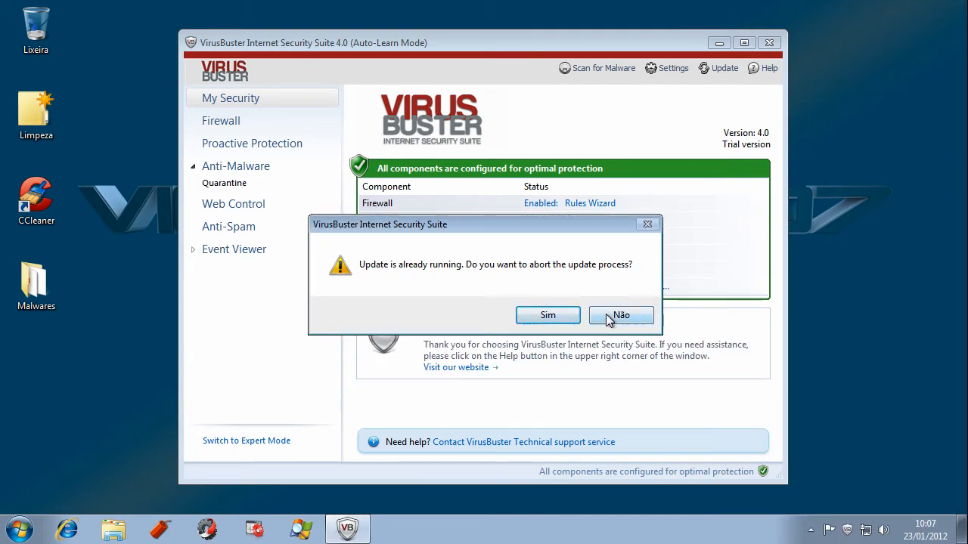
pyautogui.click(632, 316)
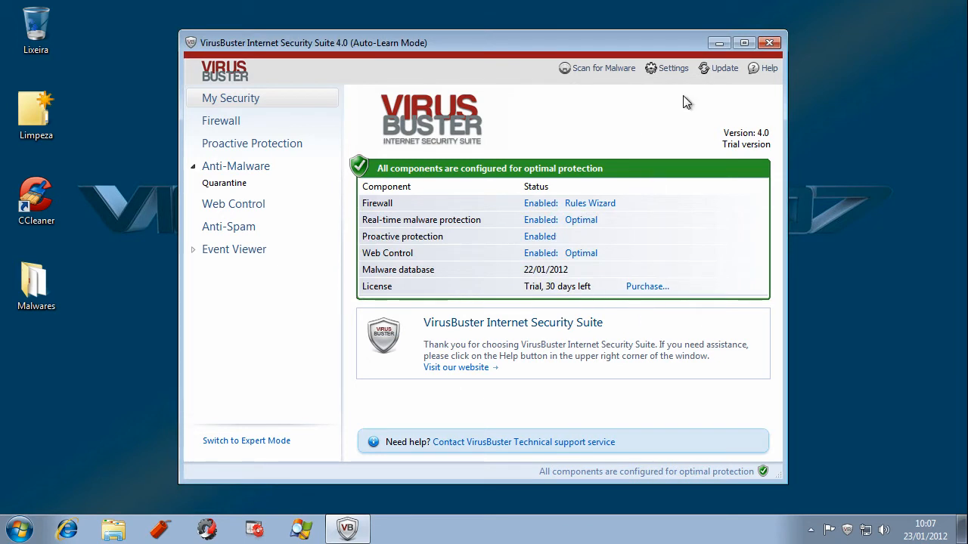
pyautogui.click(720, 70)
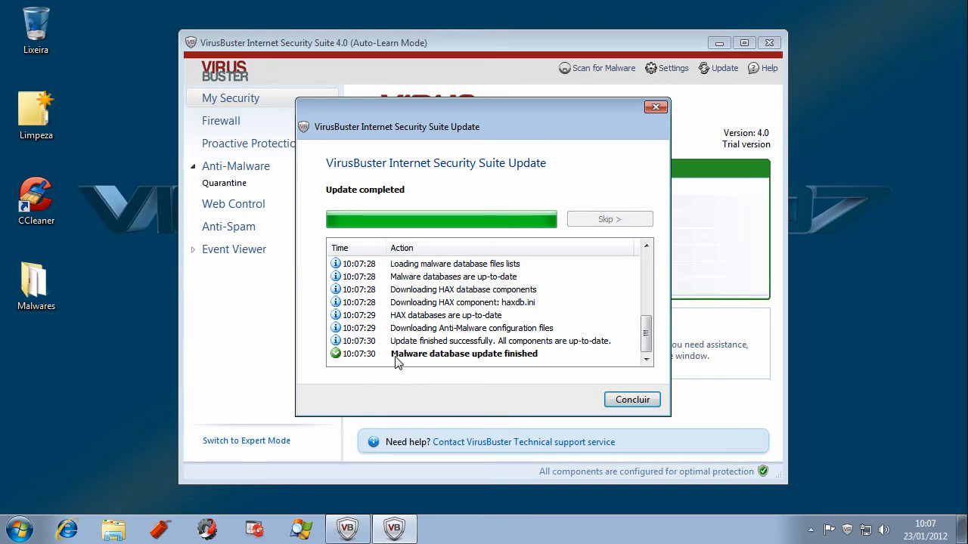
pyautogui.click(632, 400)
pyautogui.click(769, 43)
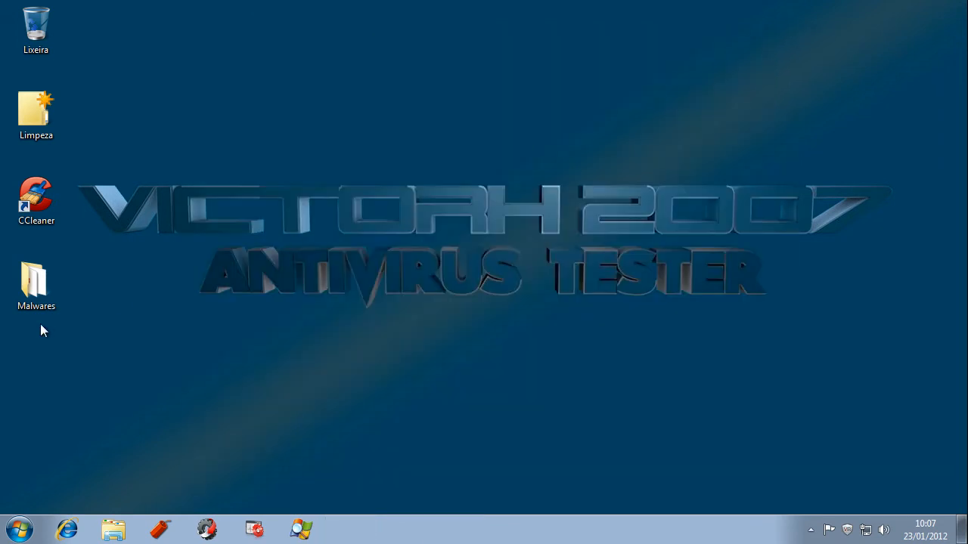
# Scan the Malwares folder with VirusBuster and apply the Remove action to all detected objects.
pyautogui.rightClick(27, 284)
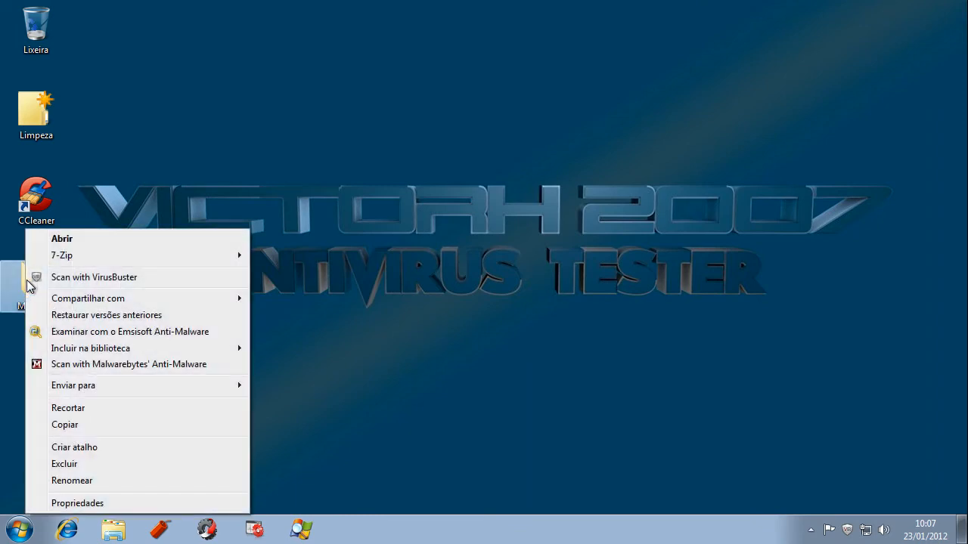
pyautogui.click(76, 277)
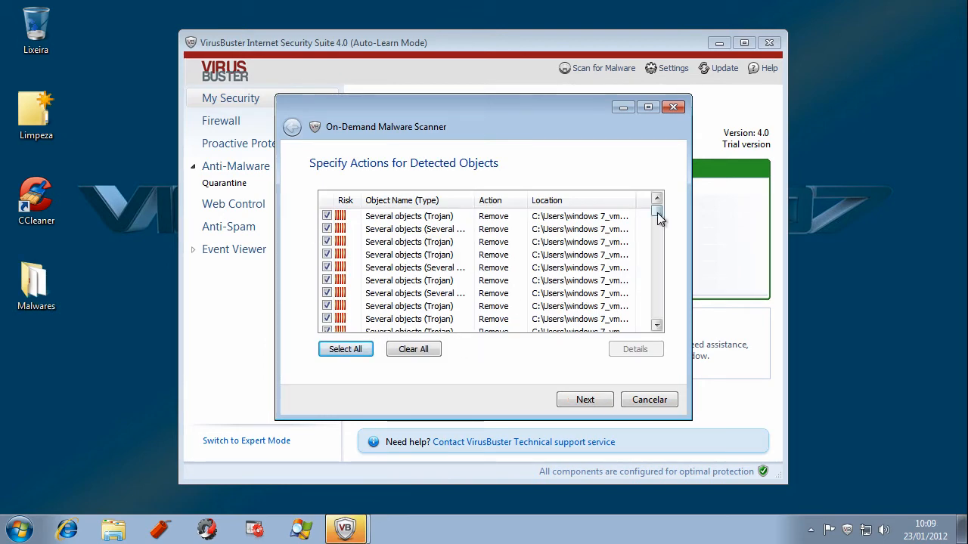
pyautogui.moveTo(657, 217); pyautogui.dragTo(677, 192)
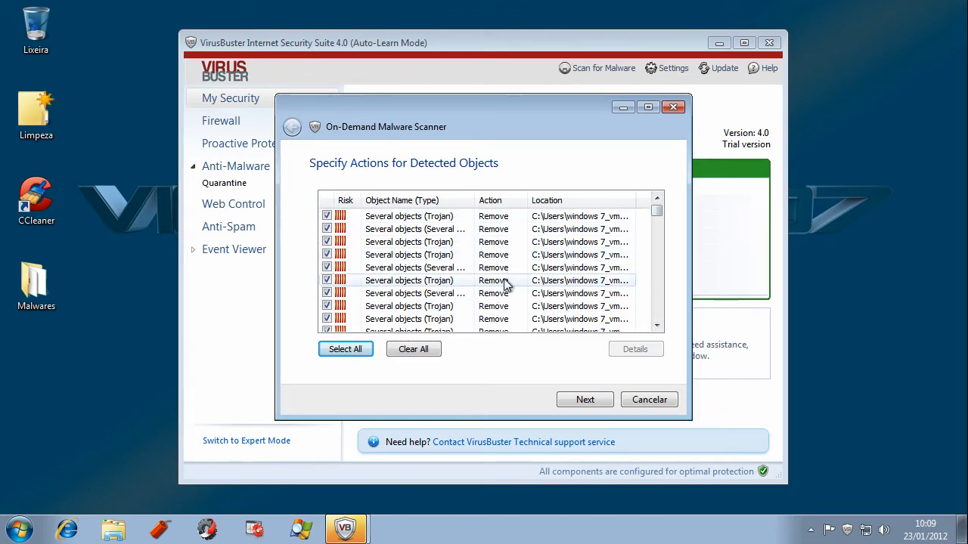
pyautogui.click(598, 406)
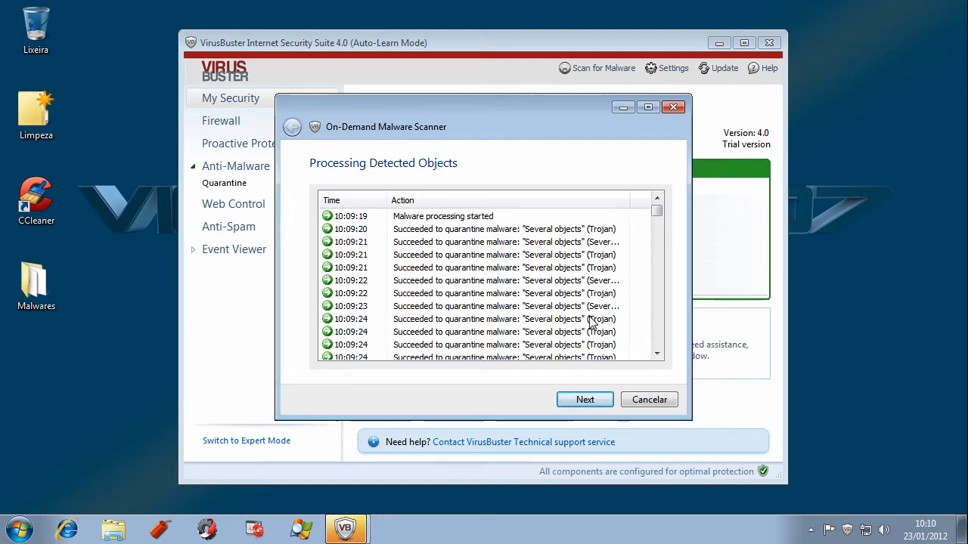
# Review the summary of the Malwares folder scan, finish the scanner, and close VirusBuster.
pyautogui.click(584, 405)
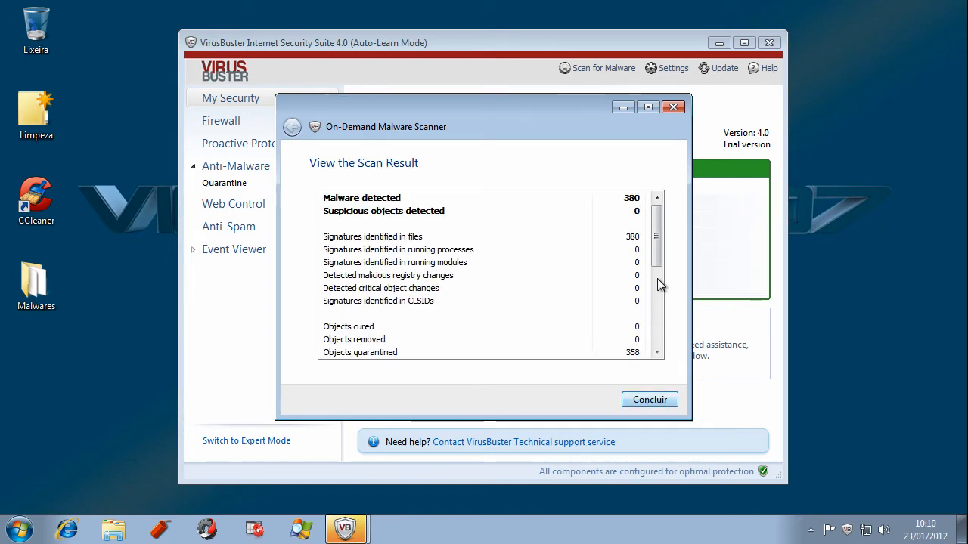
pyautogui.moveTo(659, 262)
pyautogui.mouseDown()
pyautogui.moveTo(665, 320)
pyautogui.moveTo(662, 262)
pyautogui.mouseUp()
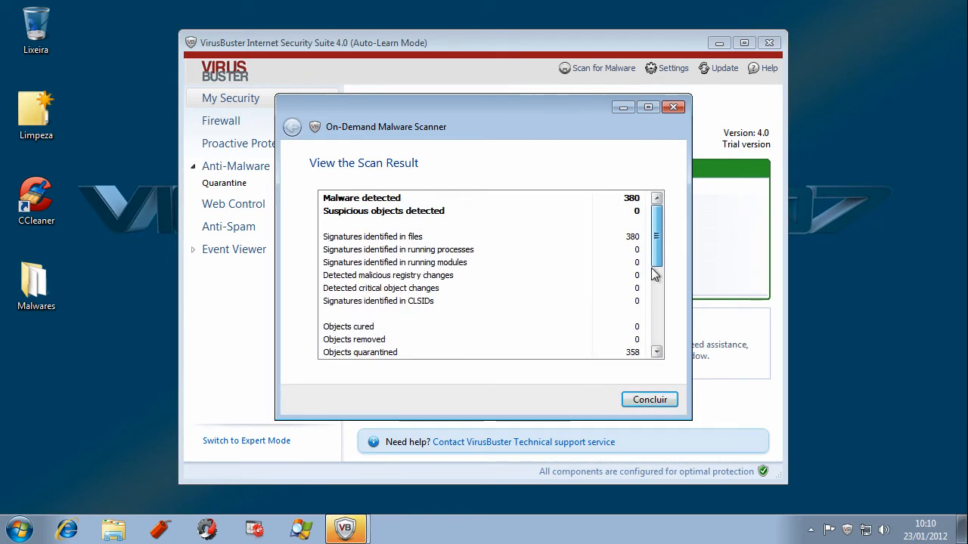
pyautogui.click(659, 408)
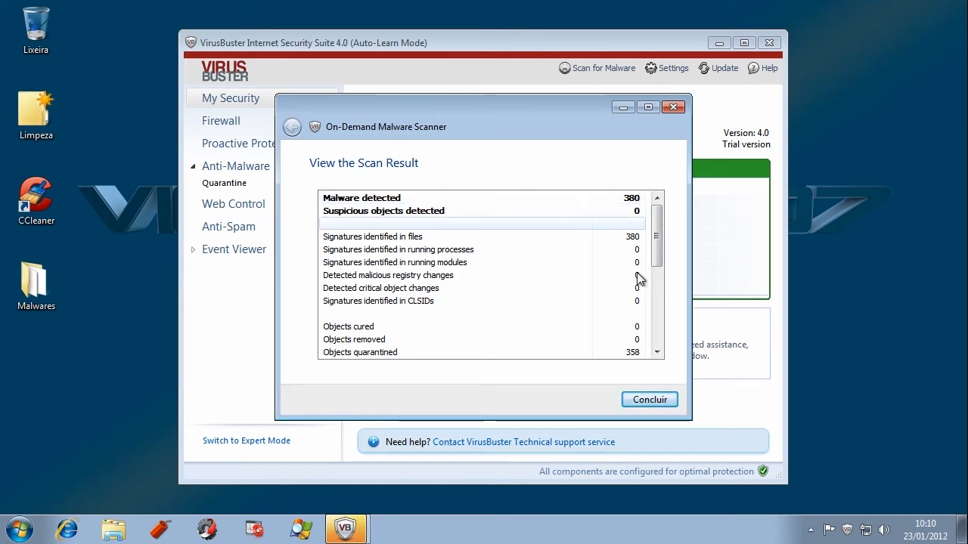
pyautogui.click(648, 403)
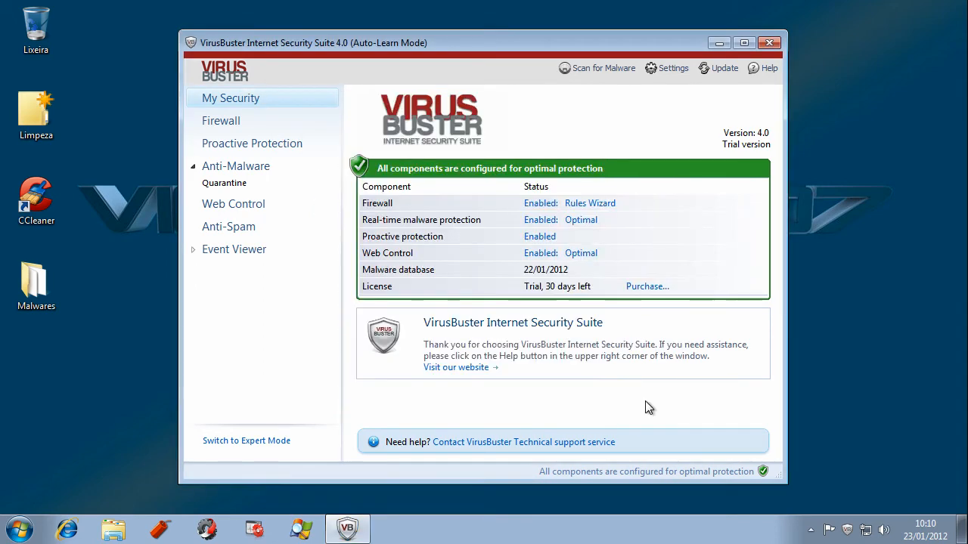
pyautogui.click(770, 44)
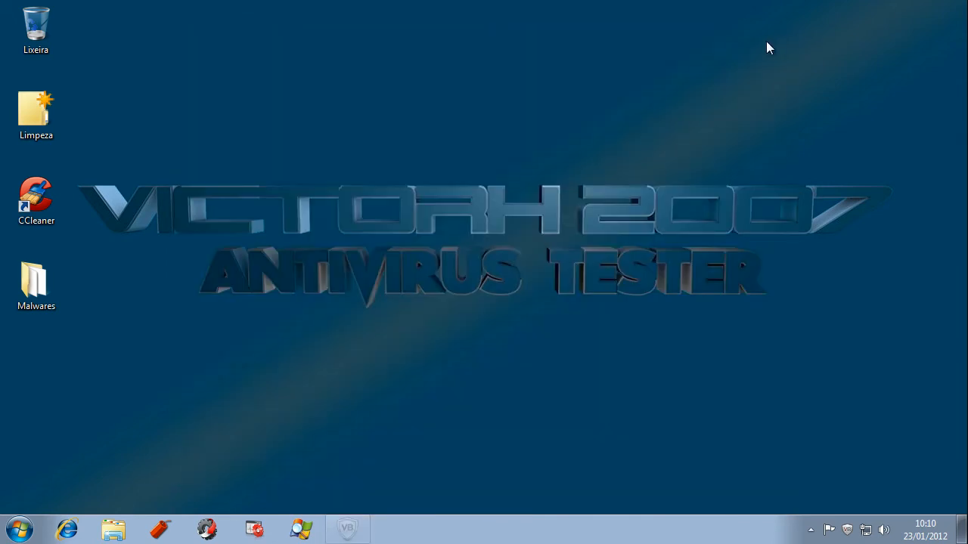
# Rescan the Malwares folder with VirusBuster, finish the scan result, and close the program window.
pyautogui.doubleClick(35, 306)
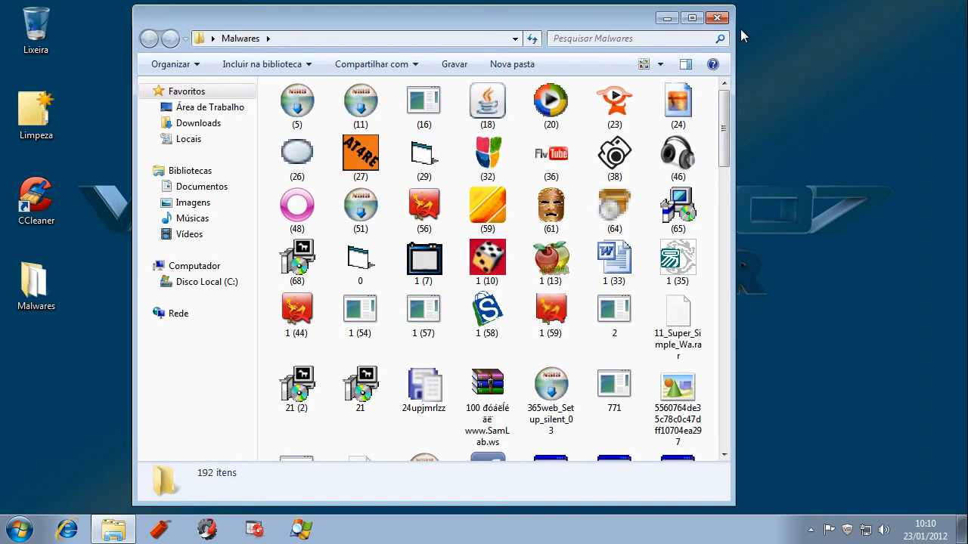
pyautogui.click(717, 17)
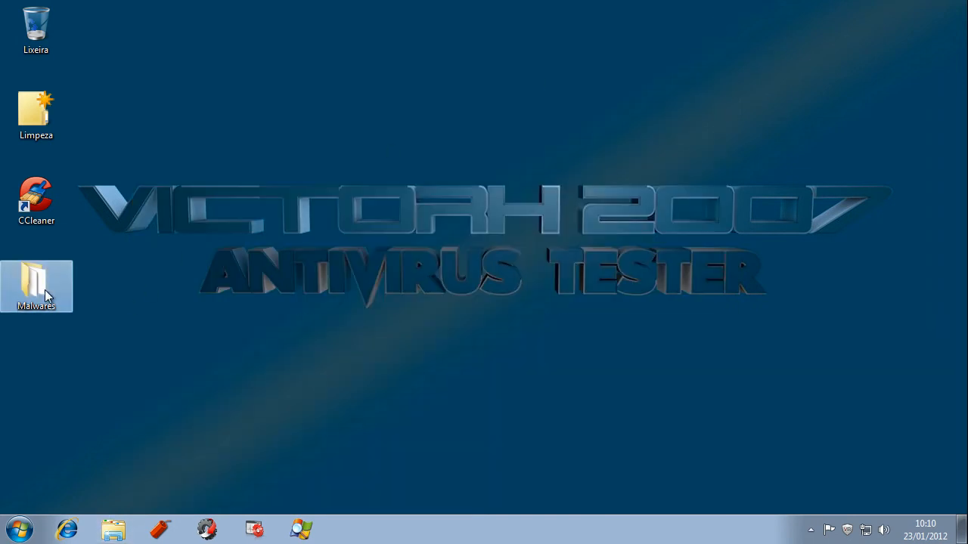
pyautogui.rightClick(45, 290)
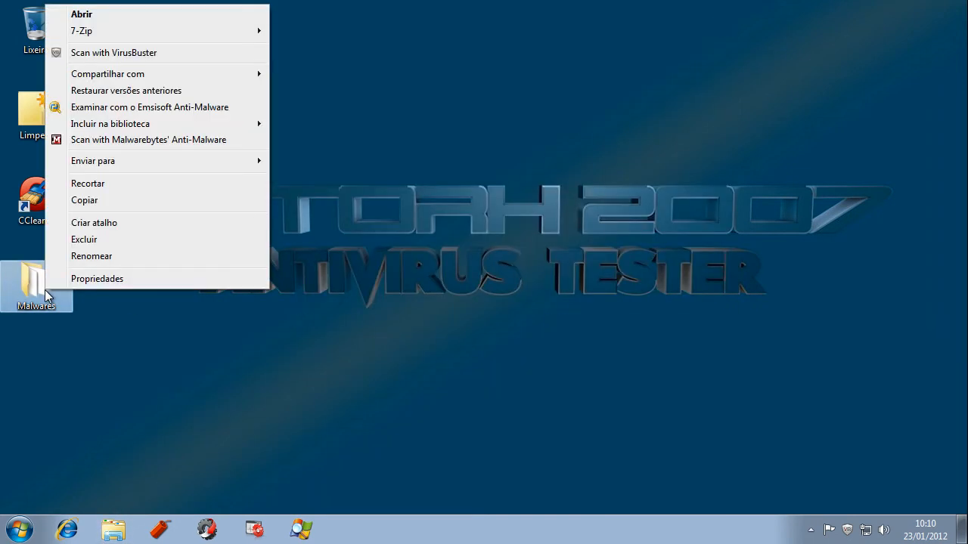
pyautogui.click(128, 54)
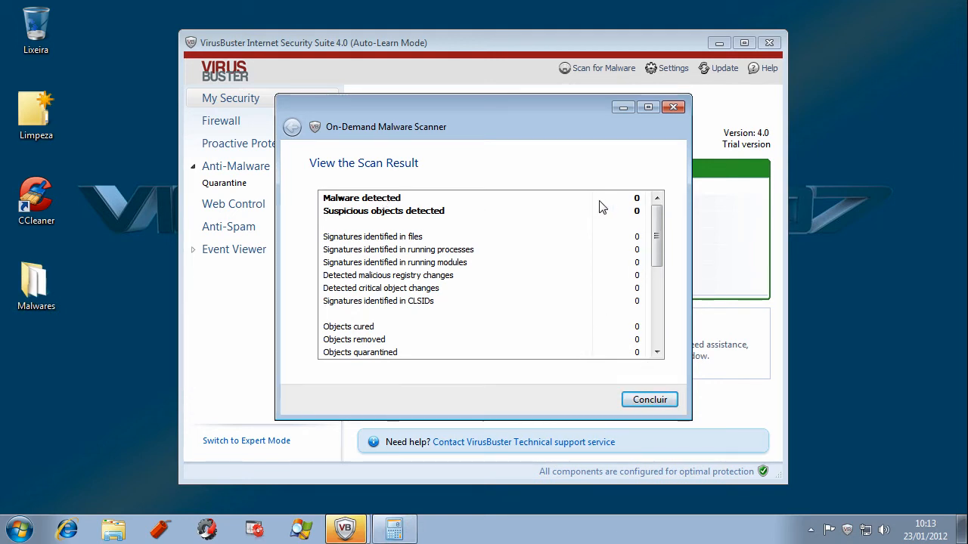
pyautogui.click(648, 399)
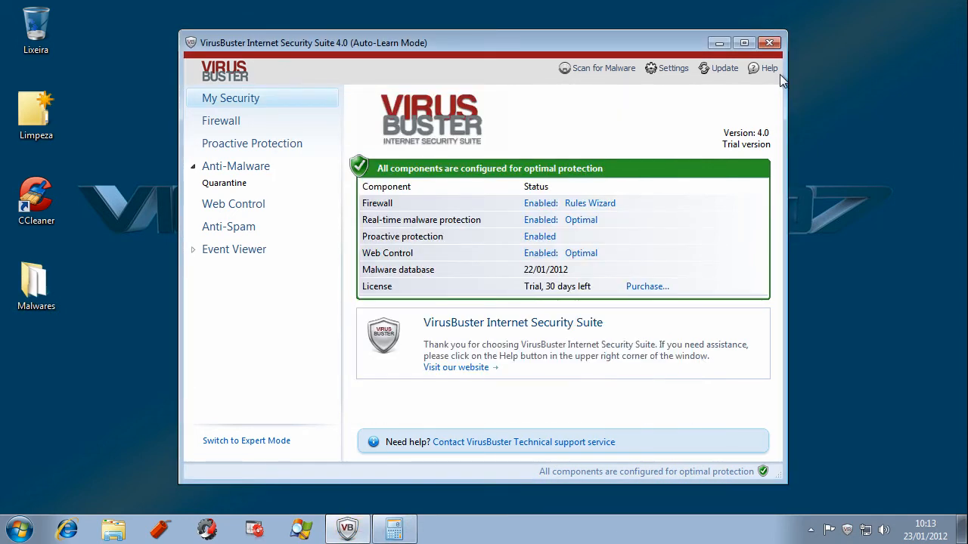
pyautogui.click(775, 45)
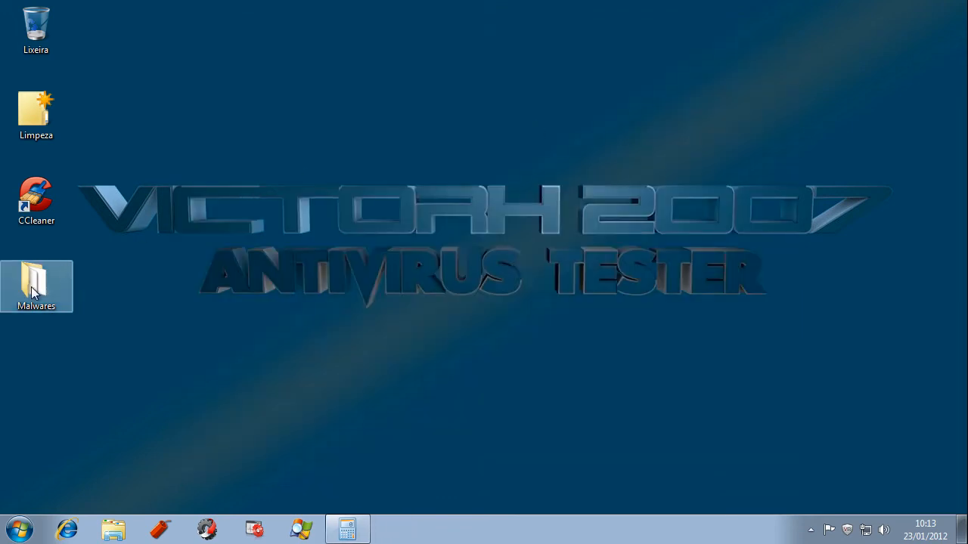
# Check the remaining file count in the Malwares folder's properties and look through the folder's contents.
pyautogui.rightClick(32, 293)
pyautogui.click(95, 274)
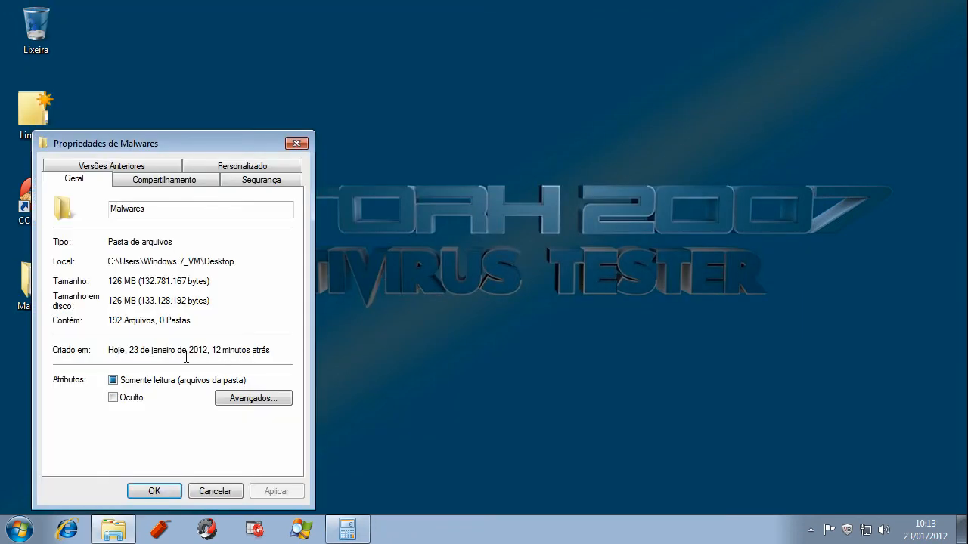
pyautogui.doubleClick(114, 320)
pyautogui.click(297, 144)
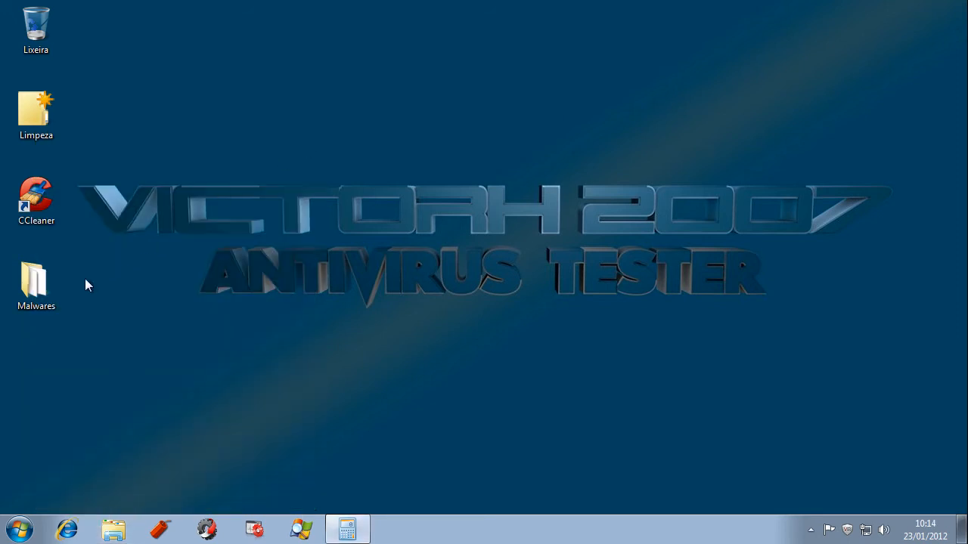
pyautogui.doubleClick(45, 301)
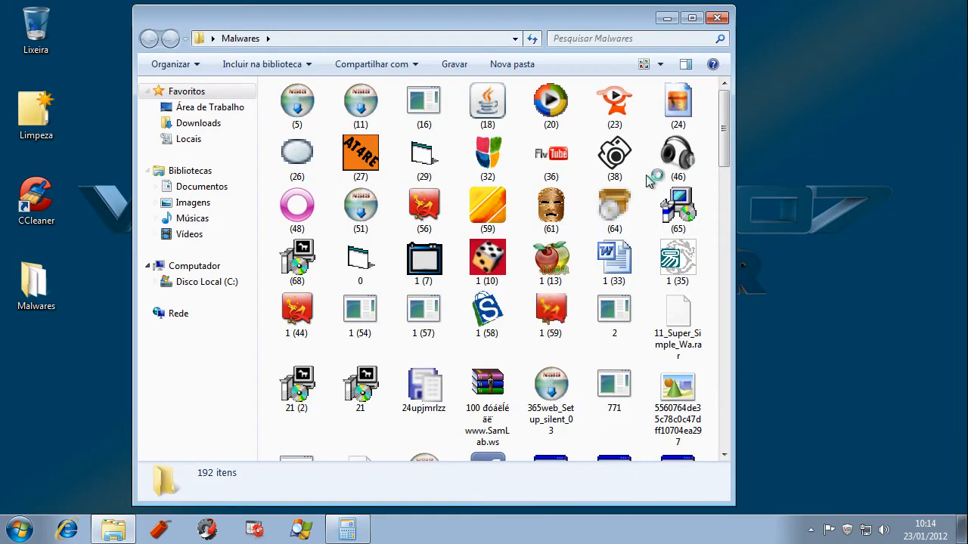
pyautogui.moveTo(721, 132); pyautogui.dragTo(720, 110)
pyautogui.click(717, 18)
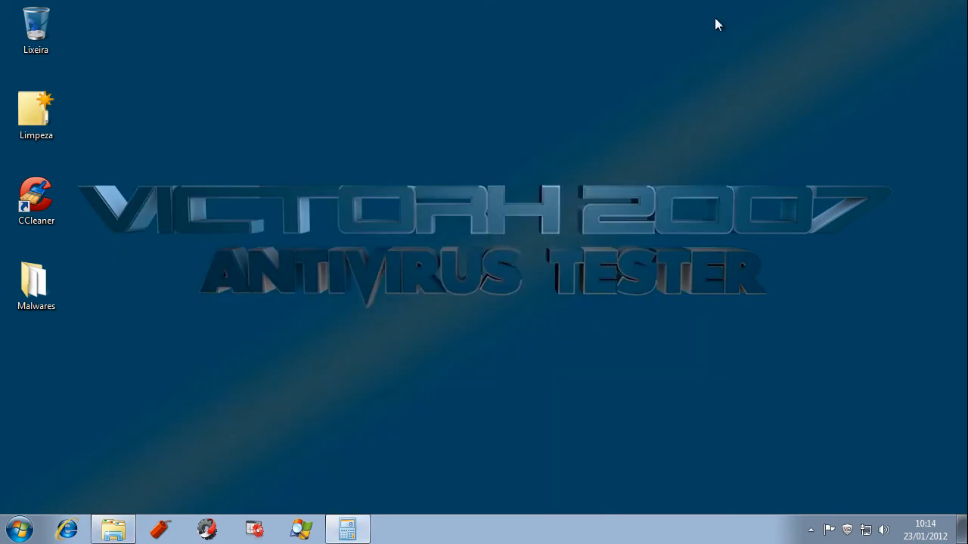
# Switch to the Calculator and subtract the 192 remaining files from the original 551.
pyautogui.click(360, 537)
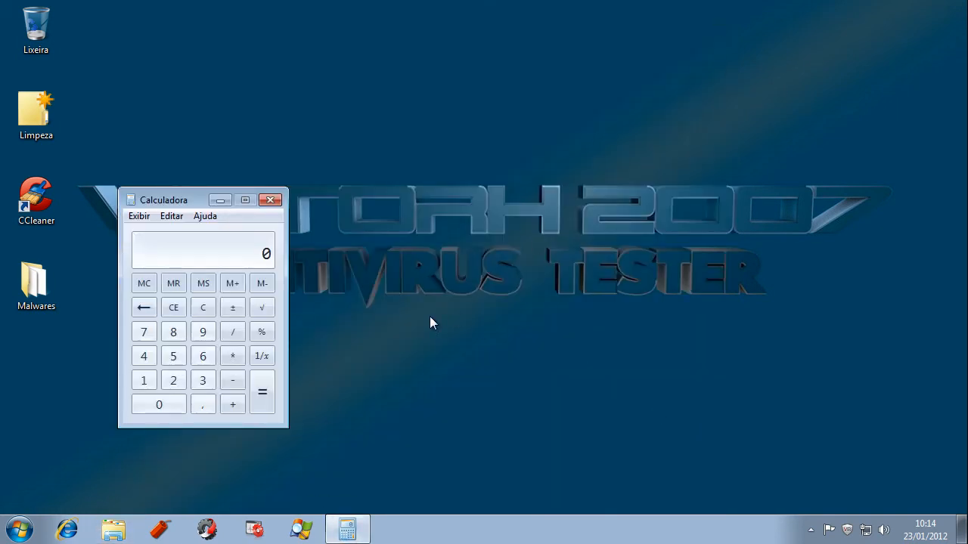
pyautogui.click(174, 357)
pyautogui.click(175, 356)
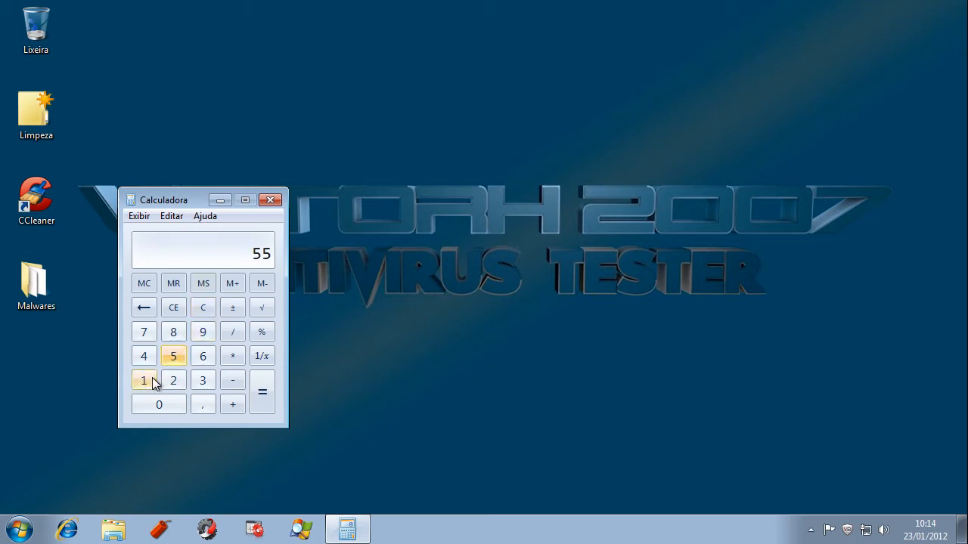
pyautogui.click(148, 381)
pyautogui.click(236, 384)
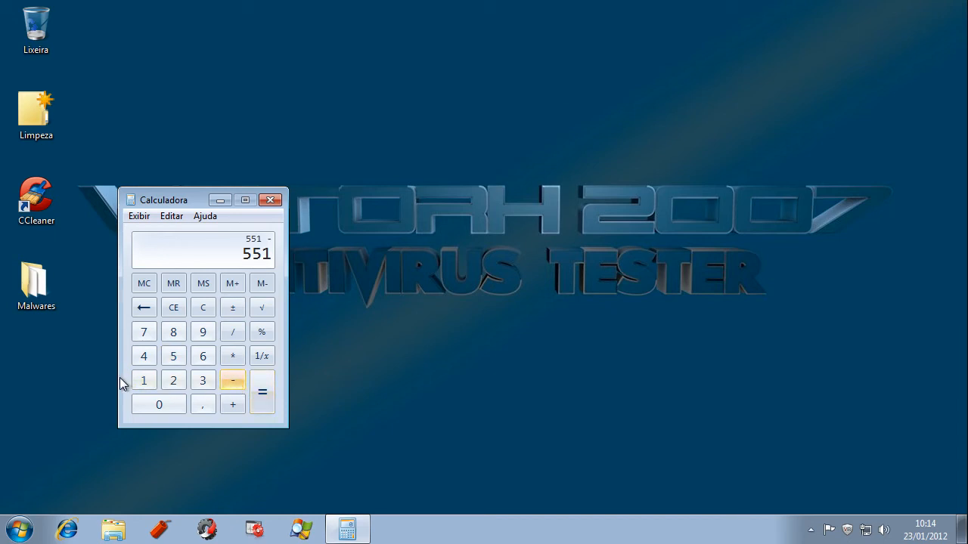
pyautogui.click(146, 381)
pyautogui.click(201, 333)
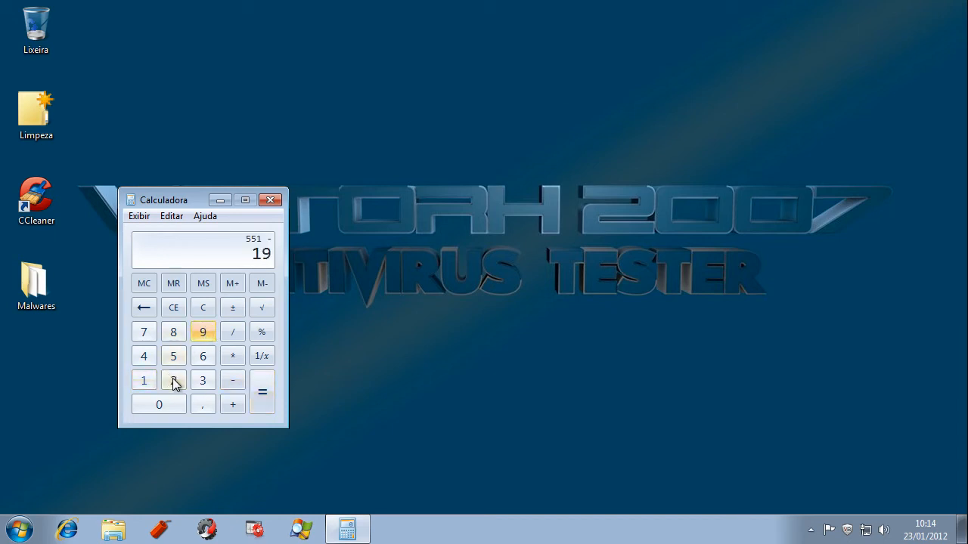
pyautogui.click(173, 380)
pyautogui.click(256, 388)
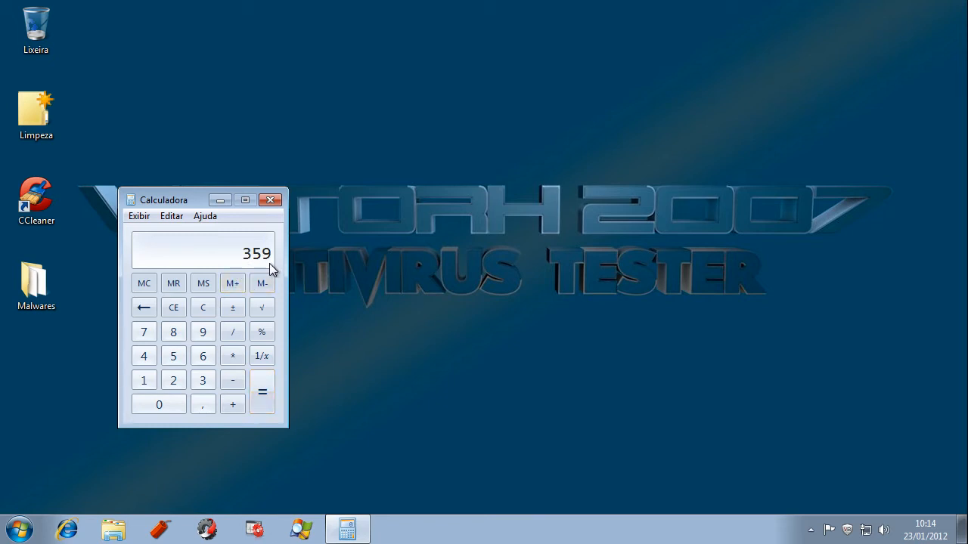
# Multiply the difference by 100 and divide by 551 to get the detection percentage, and close the Calculator.
pyautogui.click(237, 360)
pyautogui.click(149, 381)
pyautogui.click(165, 404)
pyautogui.click(164, 404)
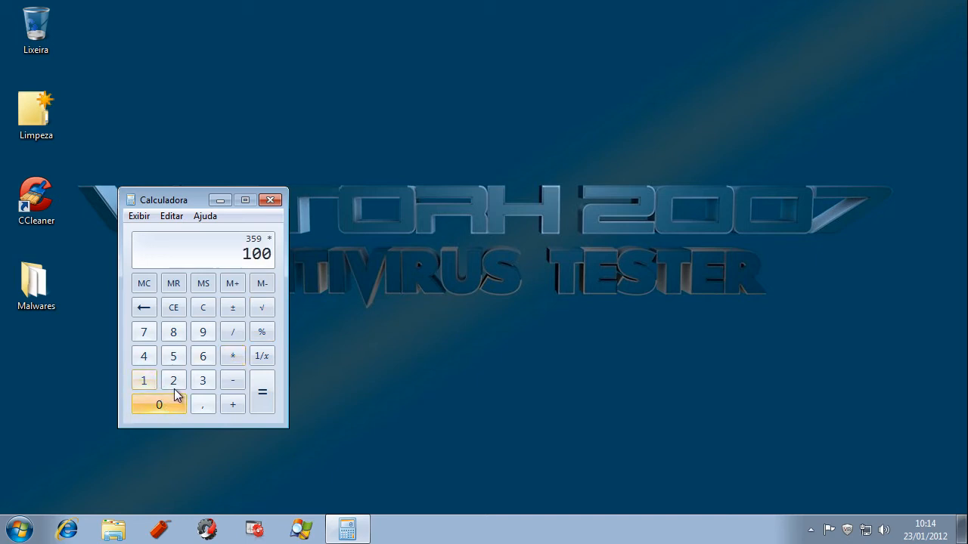
pyautogui.click(232, 334)
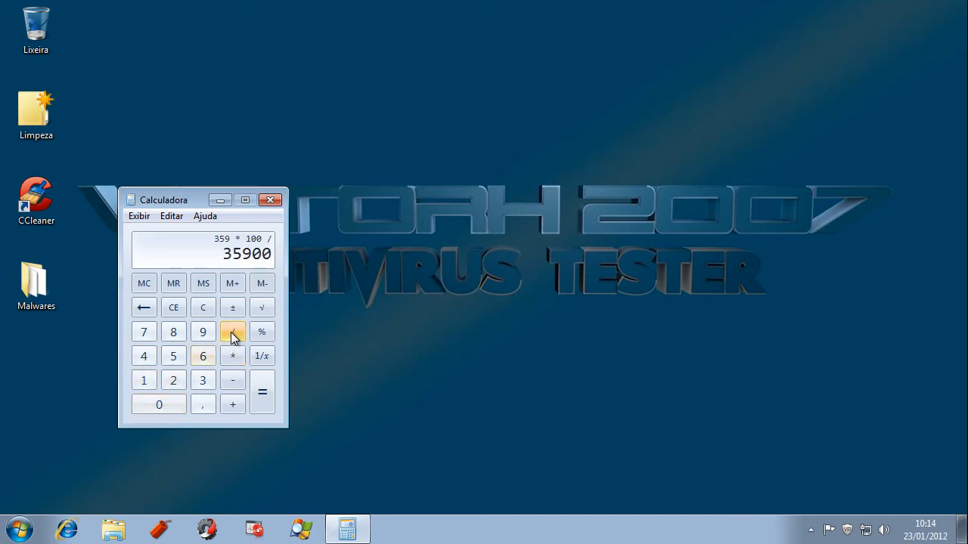
pyautogui.click(173, 356)
pyautogui.click(173, 356)
pyautogui.click(144, 382)
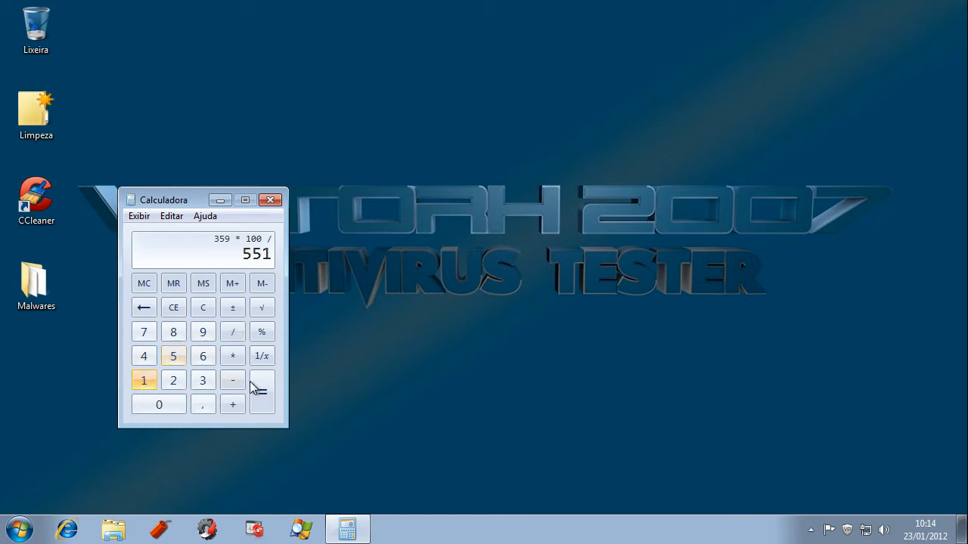
pyautogui.click(257, 387)
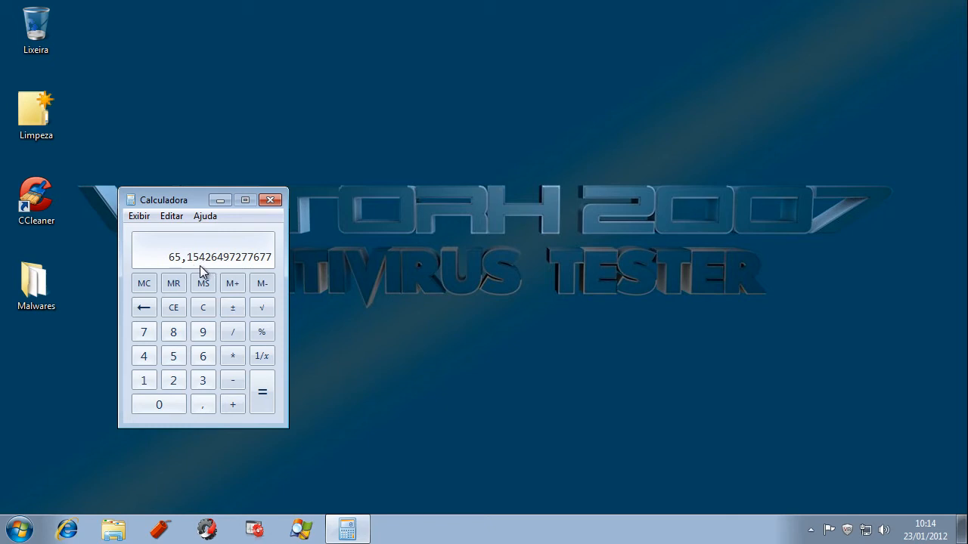
pyautogui.click(270, 201)
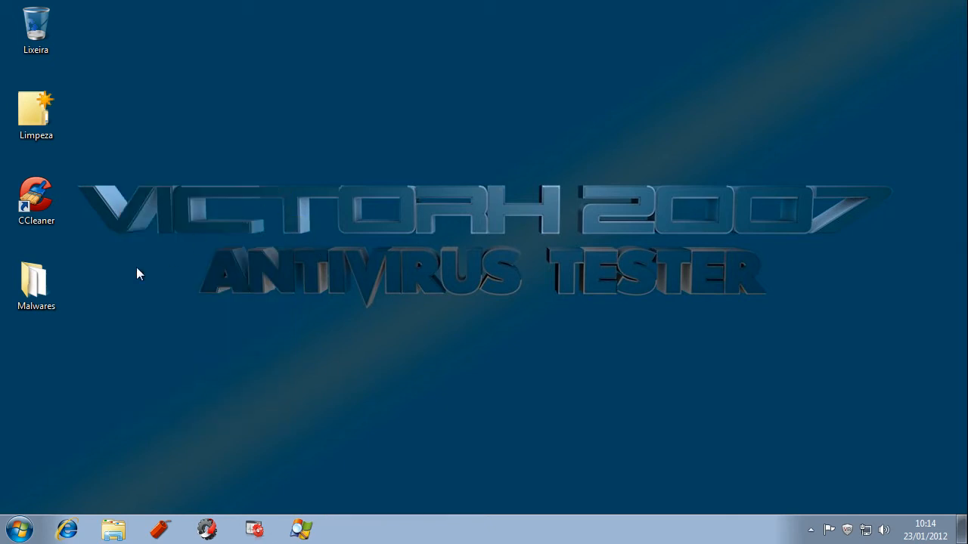
# Open the Malwares folder and make its window shorter and wider.
pyautogui.doubleClick(51, 287)
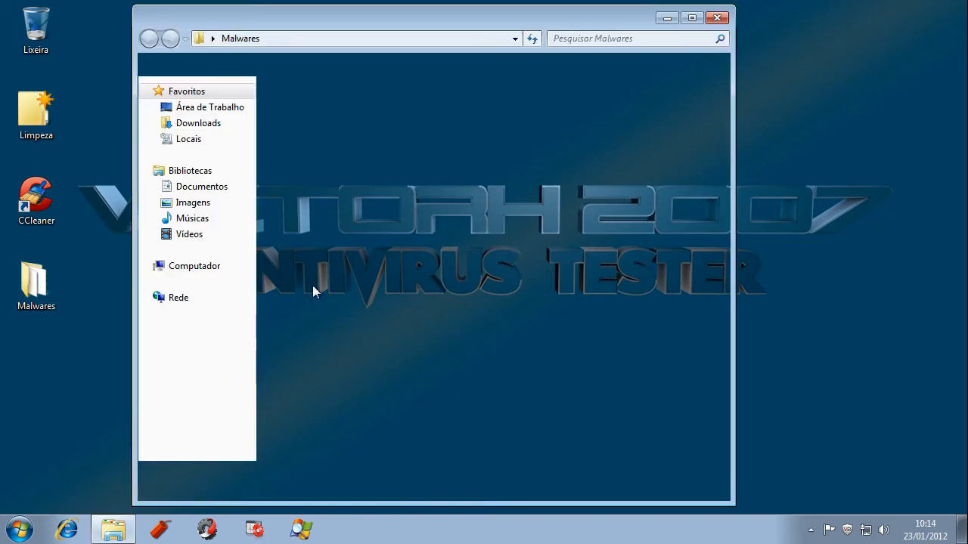
pyautogui.moveTo(594, 505); pyautogui.dragTo(605, 338)
pyautogui.moveTo(734, 218); pyautogui.dragTo(928, 215)
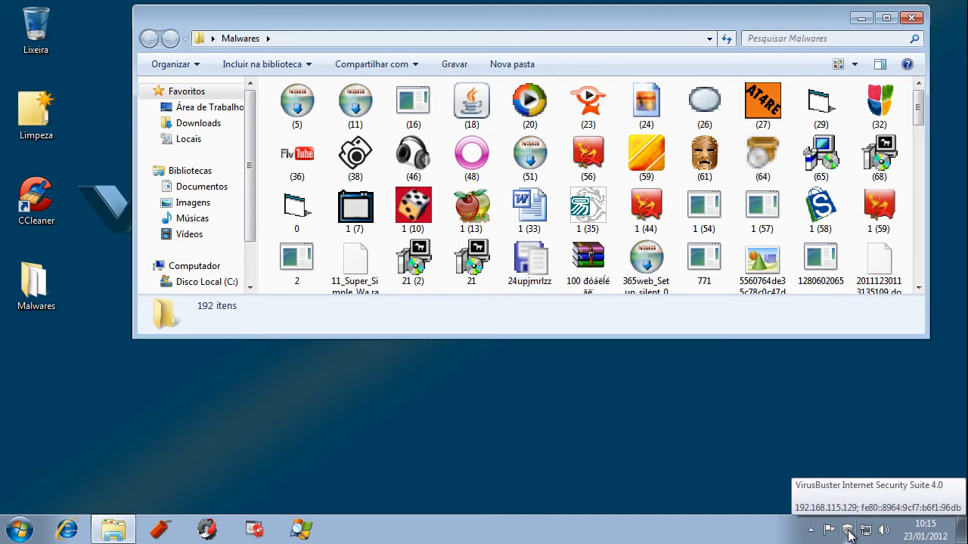
# Open COMODO KillSwitch and arrange its shortened window above the Malwares folder so both the process list and samples are visible.
pyautogui.click(809, 530)
pyautogui.click(834, 465)
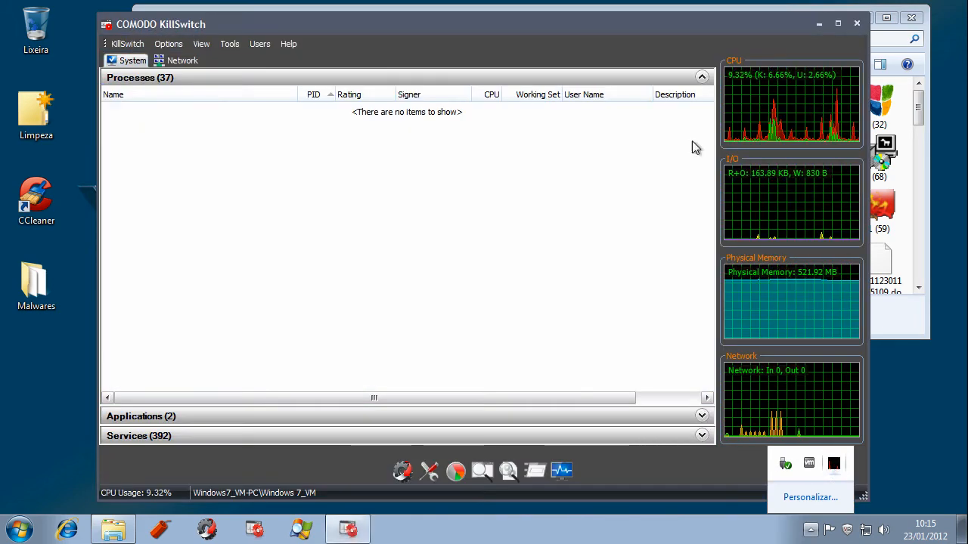
pyautogui.moveTo(658, 19); pyautogui.dragTo(684, 240)
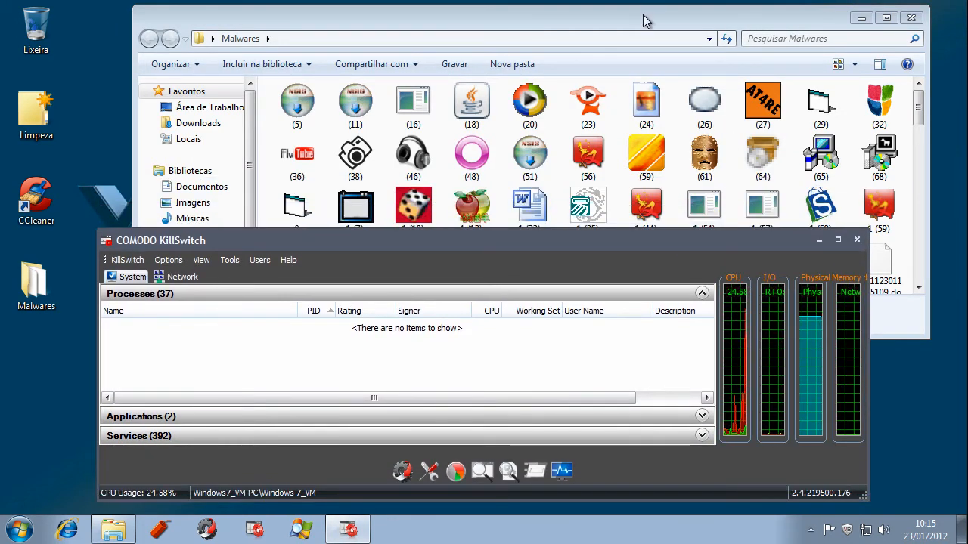
pyautogui.moveTo(495, 263); pyautogui.dragTo(498, 128)
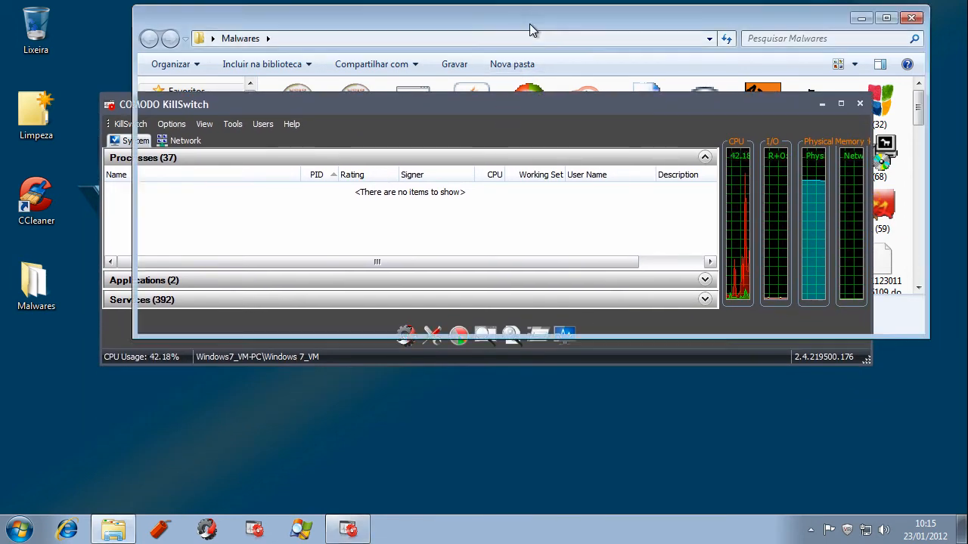
pyautogui.moveTo(532, 26); pyautogui.dragTo(497, 287)
pyautogui.moveTo(450, 118); pyautogui.dragTo(455, 14)
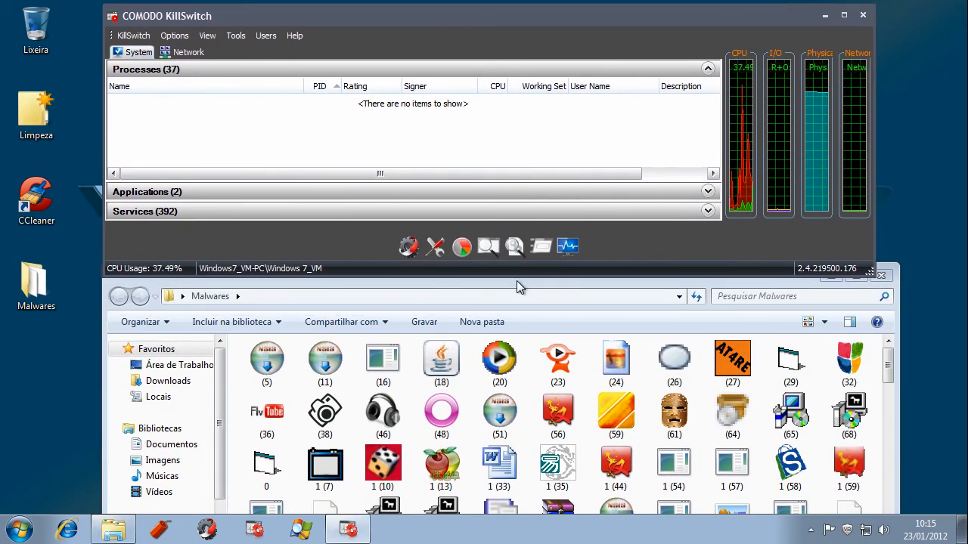
pyautogui.moveTo(516, 280); pyautogui.dragTo(507, 255)
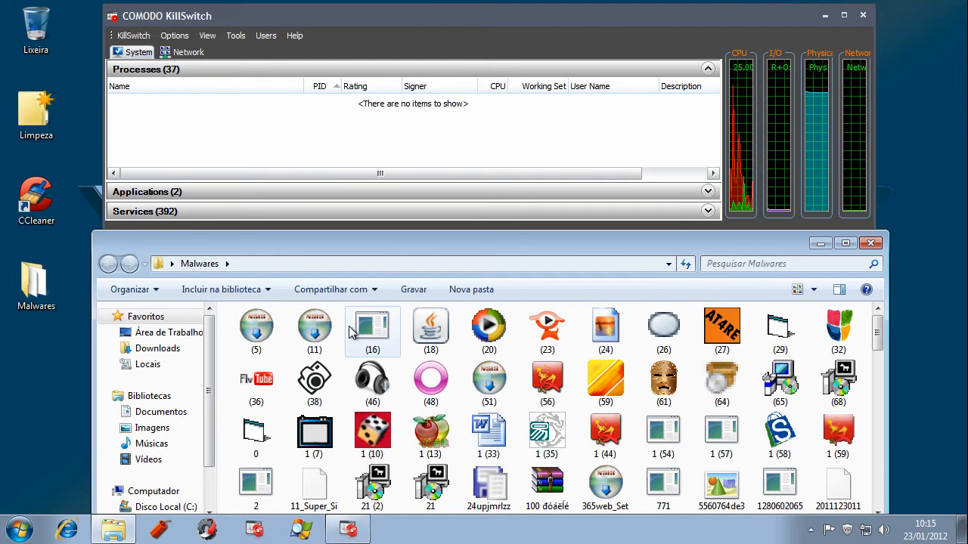
# Run the samples (11) and (20) from the Malwares folder and remove the malware blocked by VirusBuster's real-time protection.
pyautogui.doubleClick(323, 333)
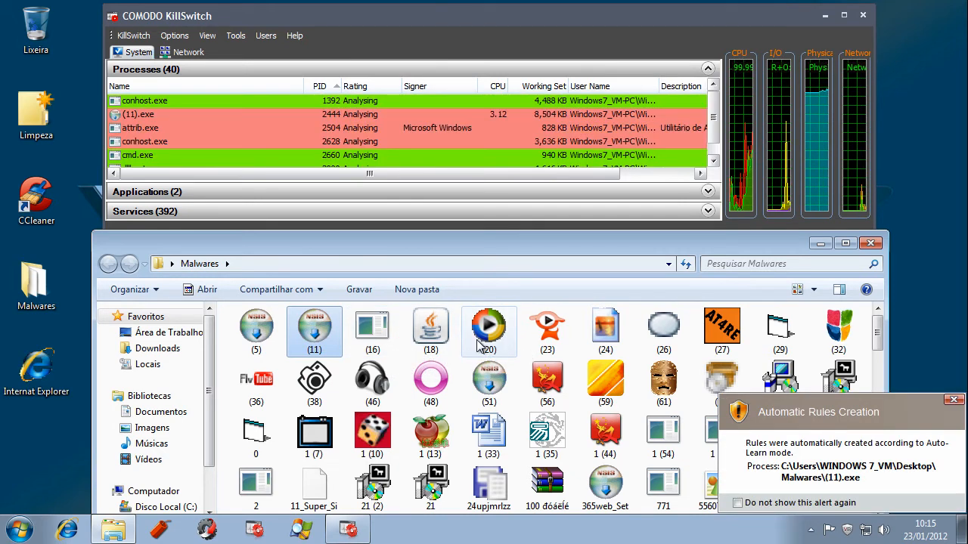
pyautogui.click(453, 342)
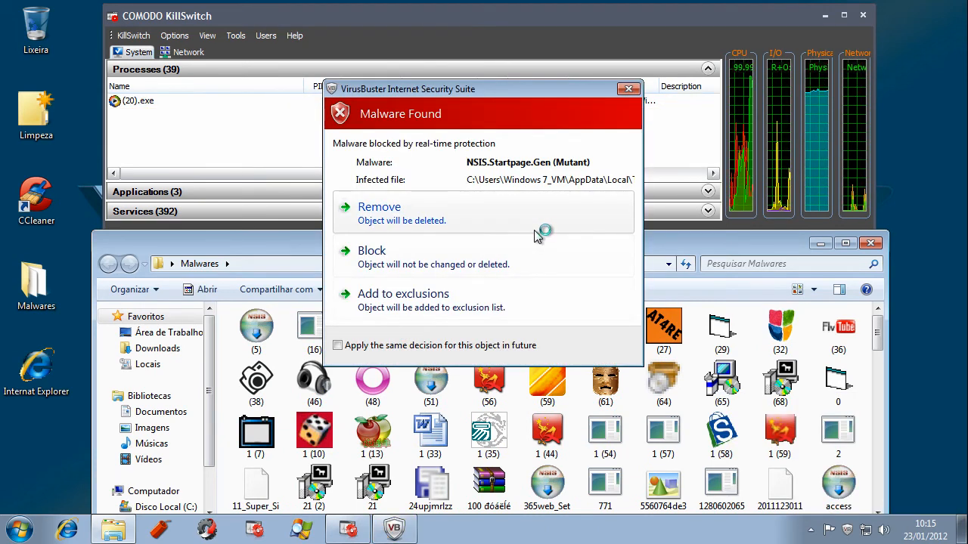
pyautogui.click(418, 219)
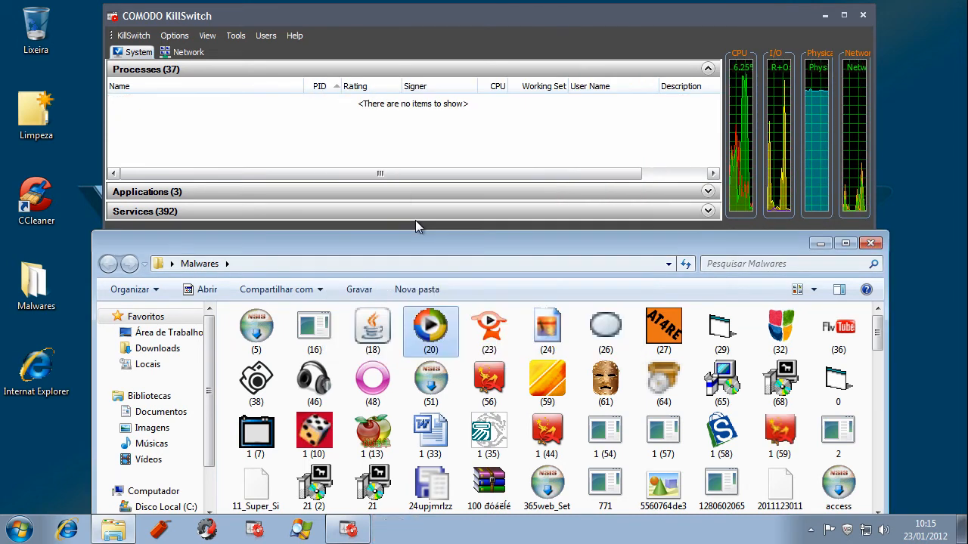
# Run the samples (18), (23) and (24), and submit the suspicious (18).exe to VirusBuster for analysis.
pyautogui.click(374, 331)
pyautogui.doubleClick(376, 332)
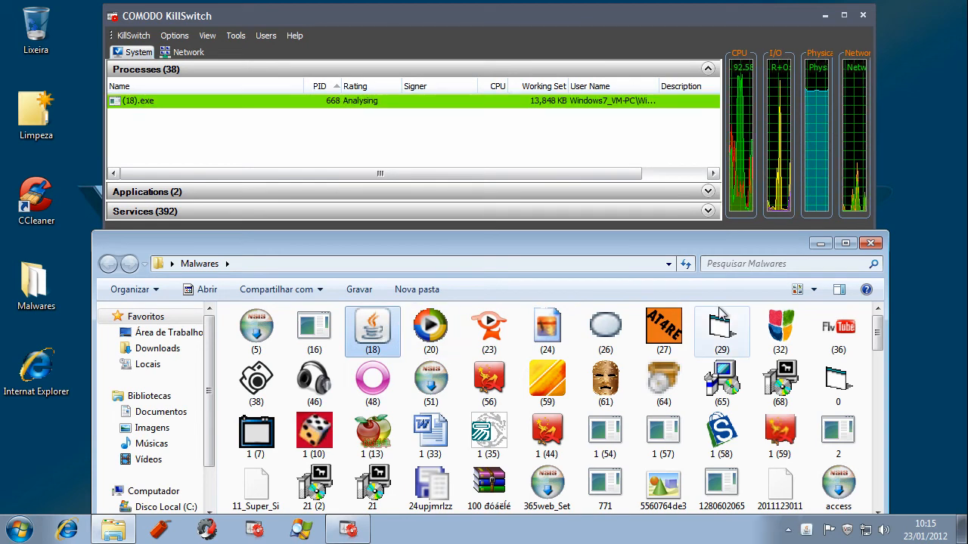
pyautogui.doubleClick(501, 331)
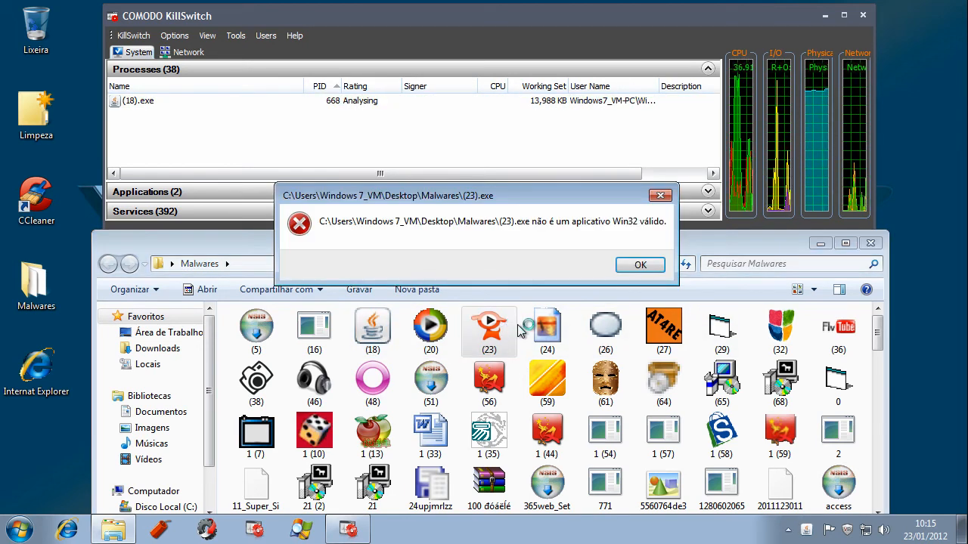
pyautogui.click(640, 265)
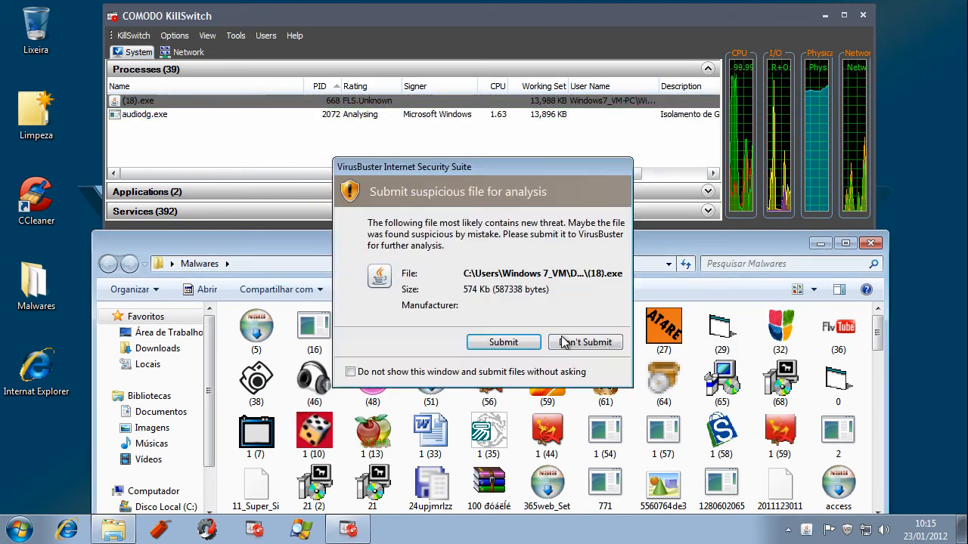
pyautogui.click(527, 347)
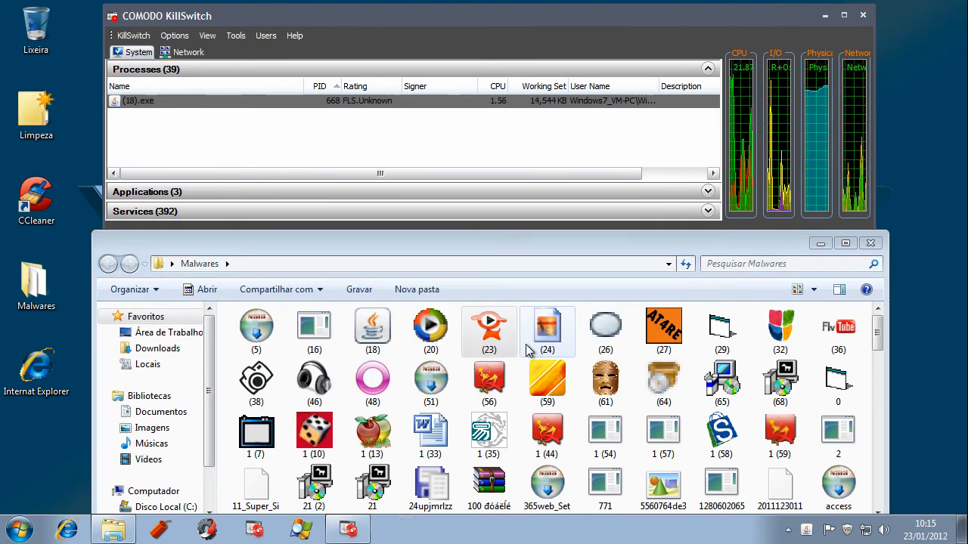
pyautogui.doubleClick(546, 338)
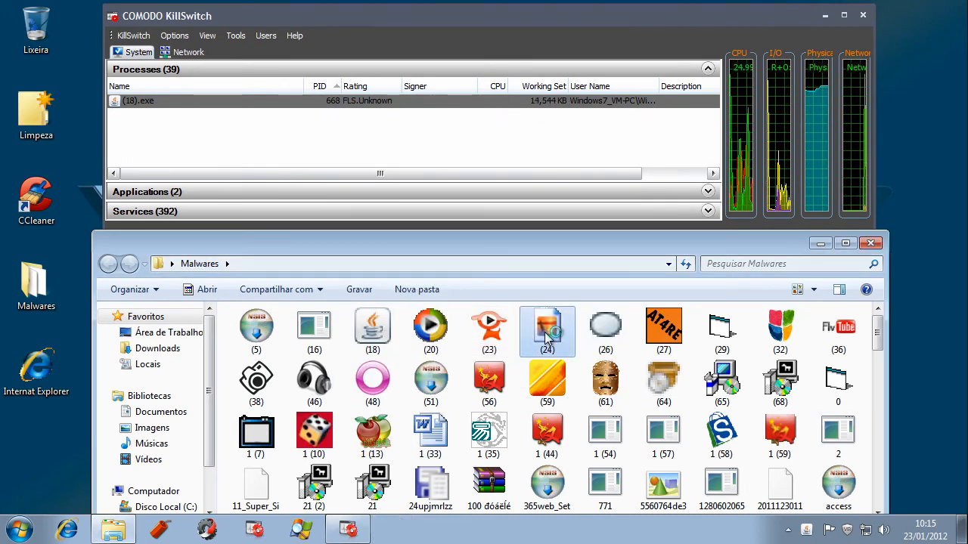
# Run the samples (26) and (27), start the AT4RE patch and decline to search for the missing teRender.dcu file.
pyautogui.click(620, 333)
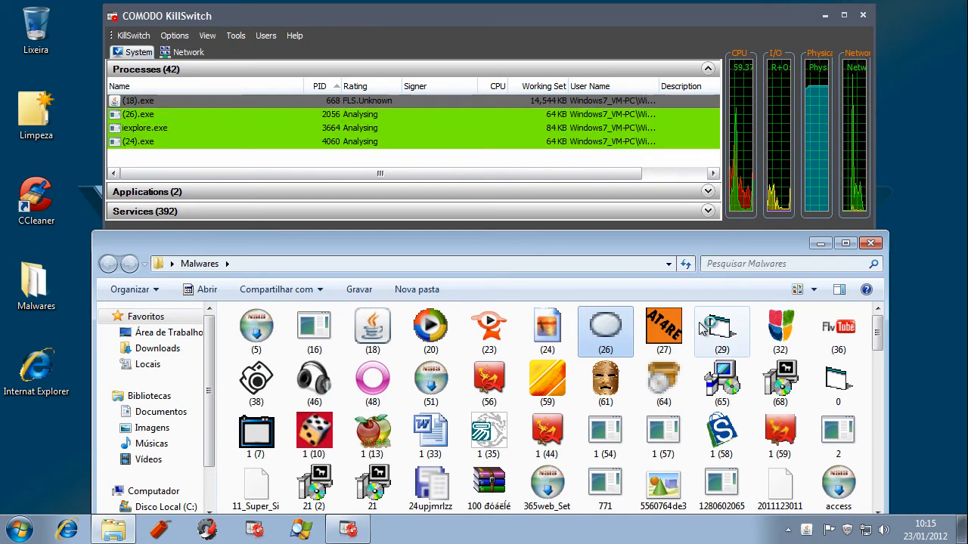
pyautogui.click(620, 323)
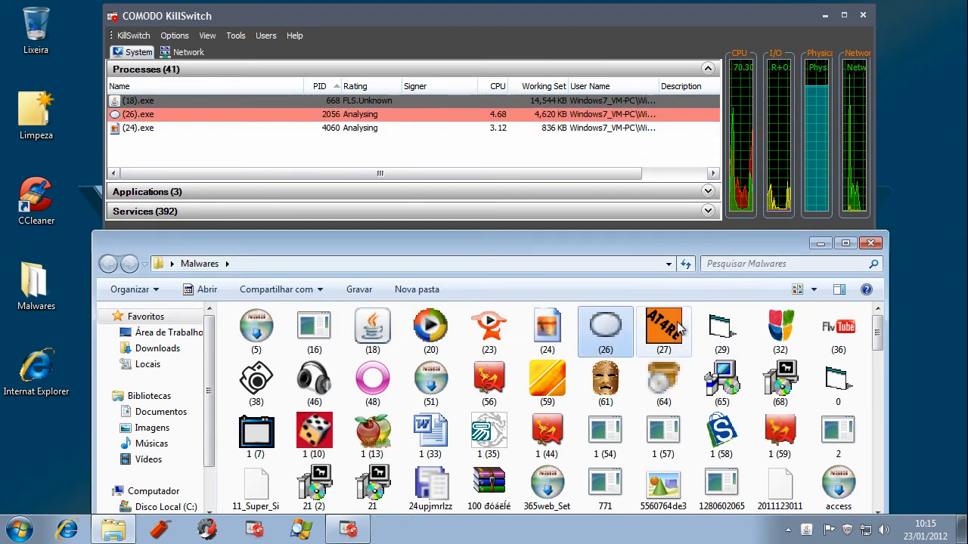
pyautogui.click(652, 325)
pyautogui.doubleClick(650, 325)
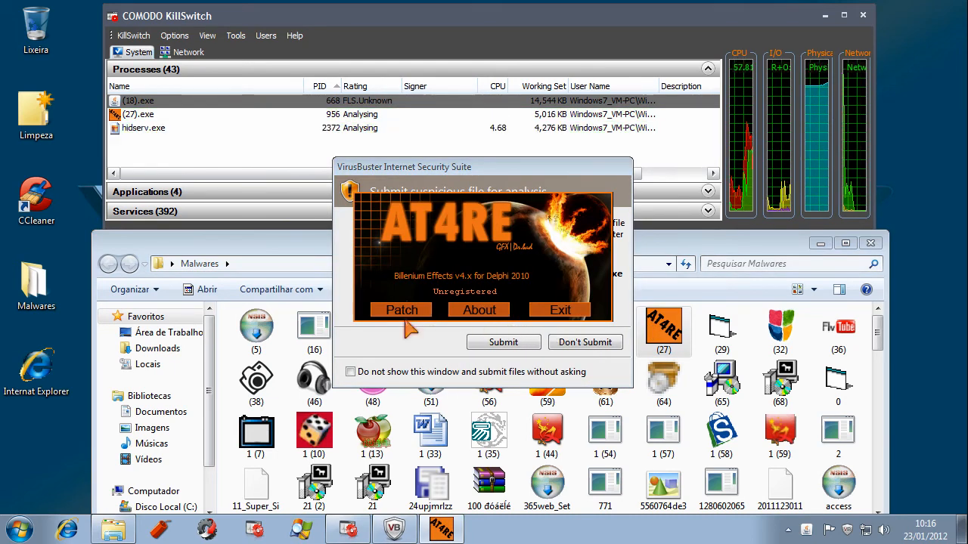
pyautogui.click(409, 310)
pyautogui.click(552, 315)
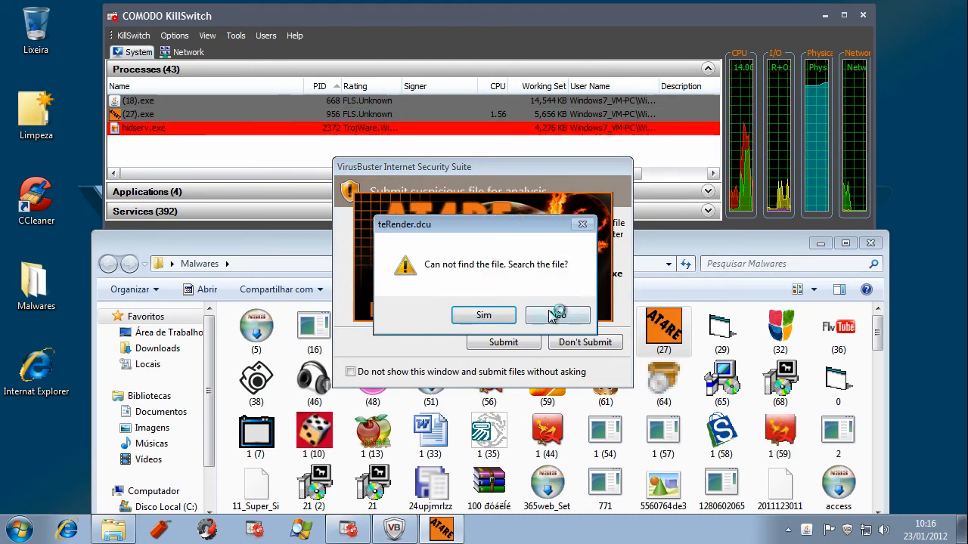
pyautogui.click(560, 315)
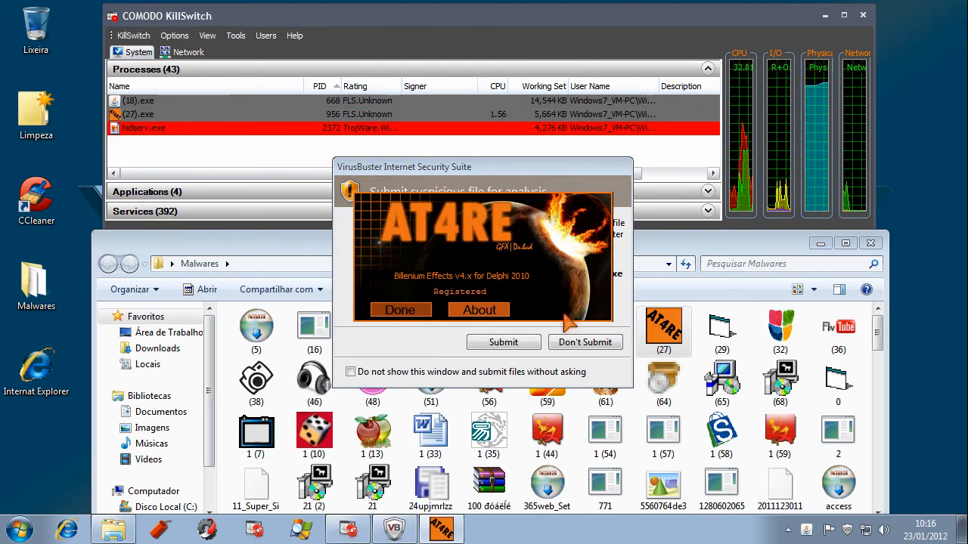
# Terminate (18).exe and (27).exe through VirusBuster's permission alerts and submit the suspicious files, including (27).exe, for analysis.
pyautogui.click(517, 346)
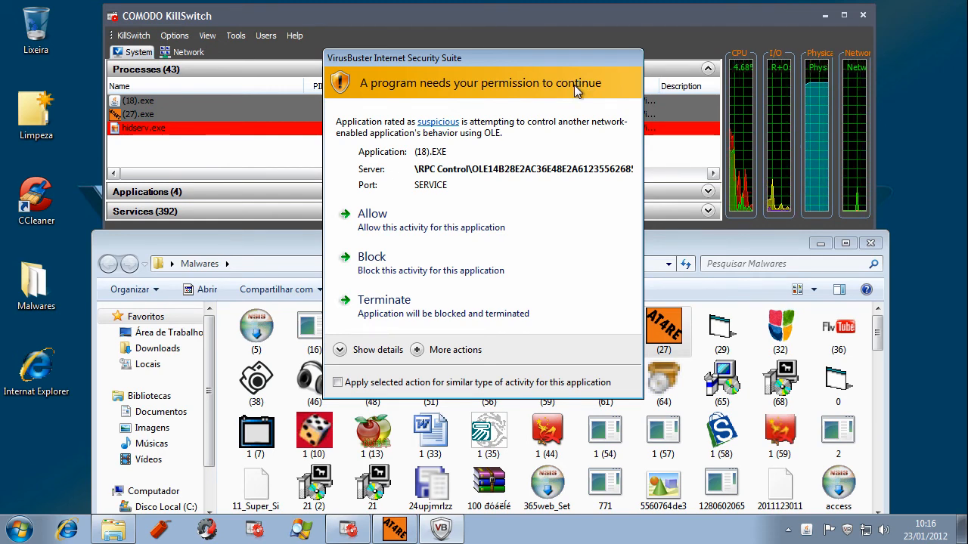
pyautogui.click(378, 310)
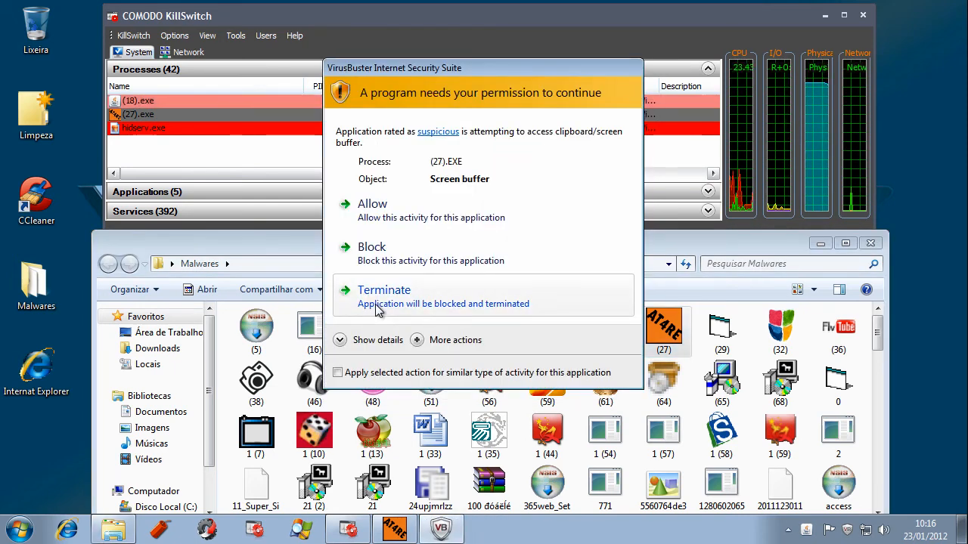
pyautogui.click(378, 310)
pyautogui.click(378, 310)
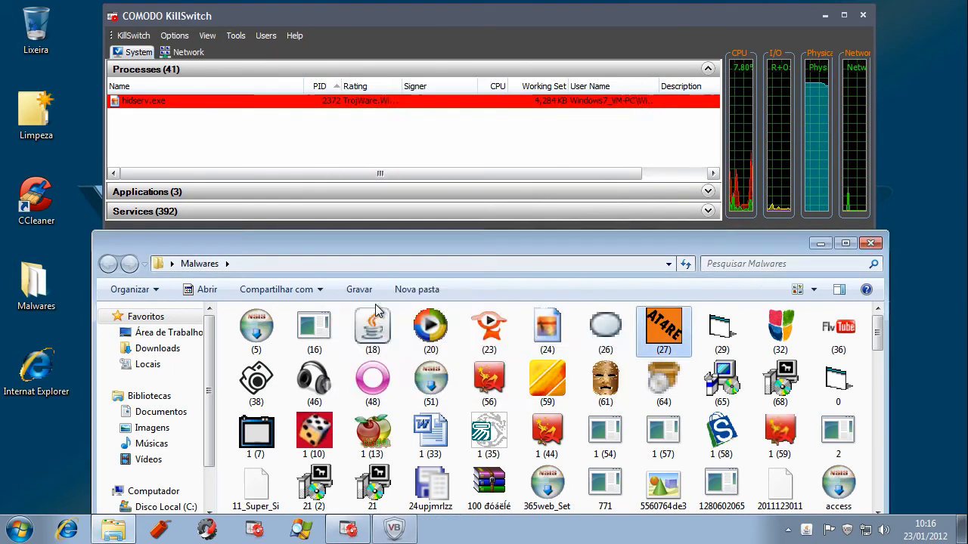
pyautogui.click(378, 310)
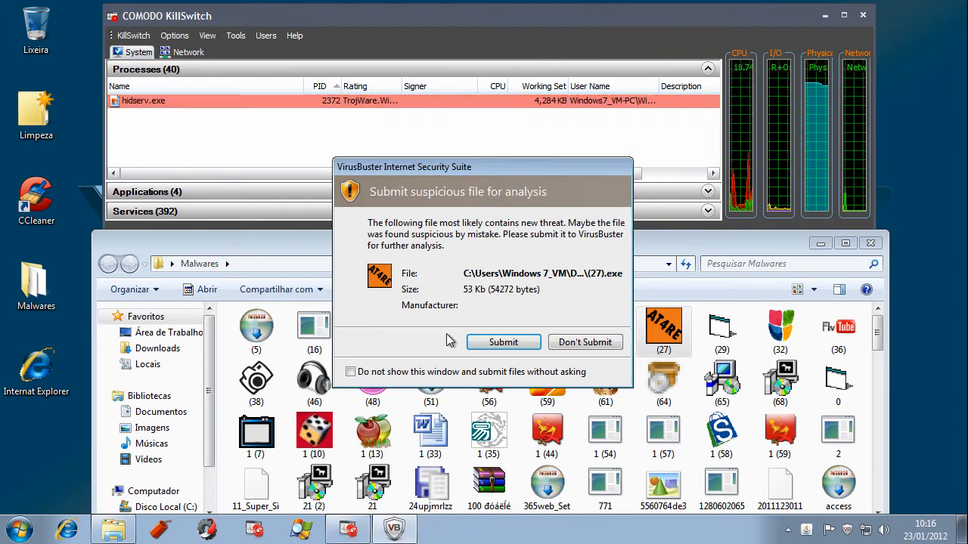
pyautogui.click(505, 344)
# Run the sample (32), terminate it at VirusBuster's DNS request alert and submit (32).exe for analysis.
pyautogui.doubleClick(786, 336)
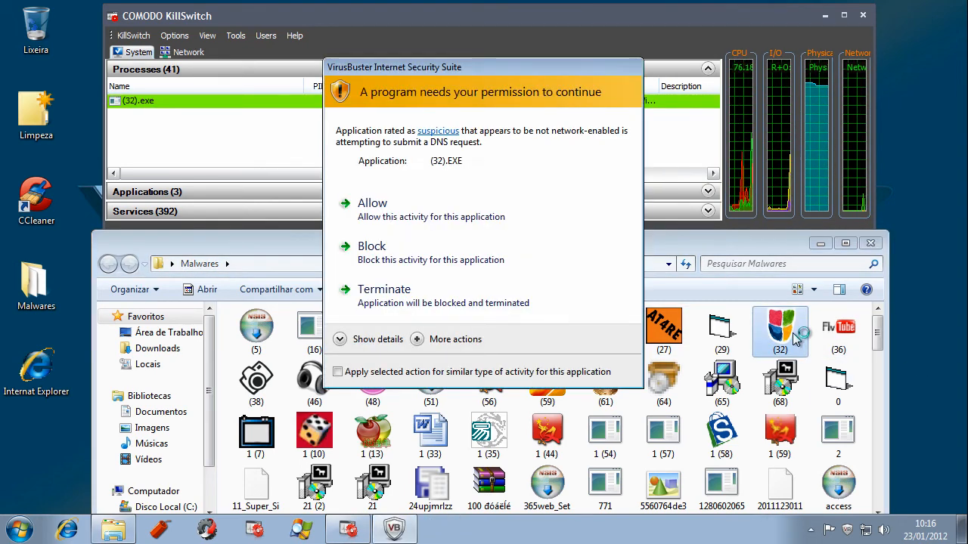
pyautogui.click(380, 300)
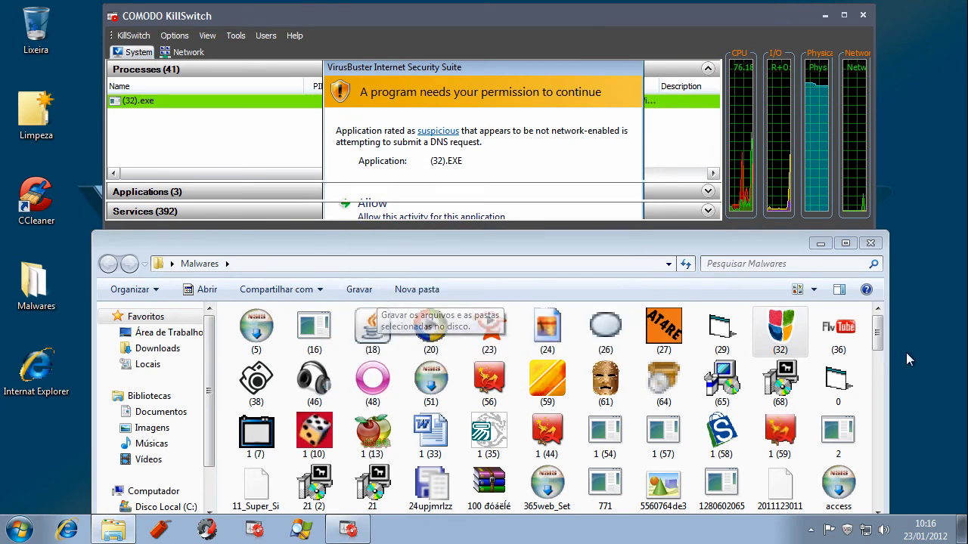
pyautogui.scroll(-1, 881, 336)
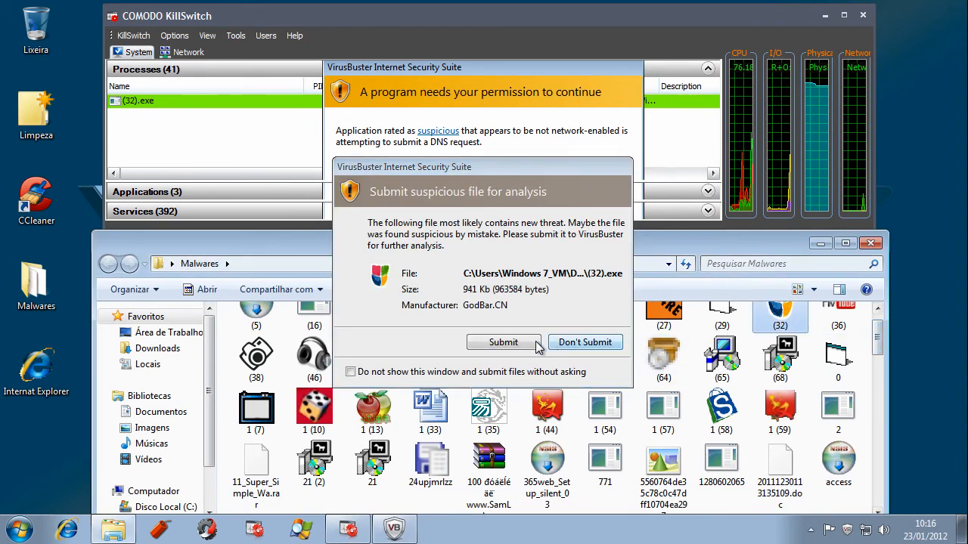
pyautogui.click(502, 344)
# Run the sample (36) and dismiss its installer error, and run 1 (10) and terminate it at VirusBuster's alert.
pyautogui.doubleClick(864, 333)
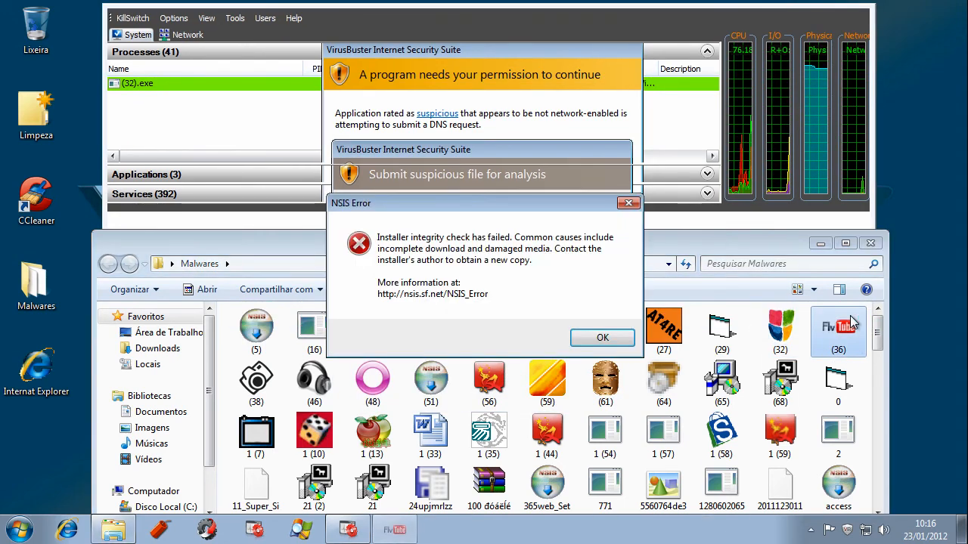
pyautogui.click(601, 337)
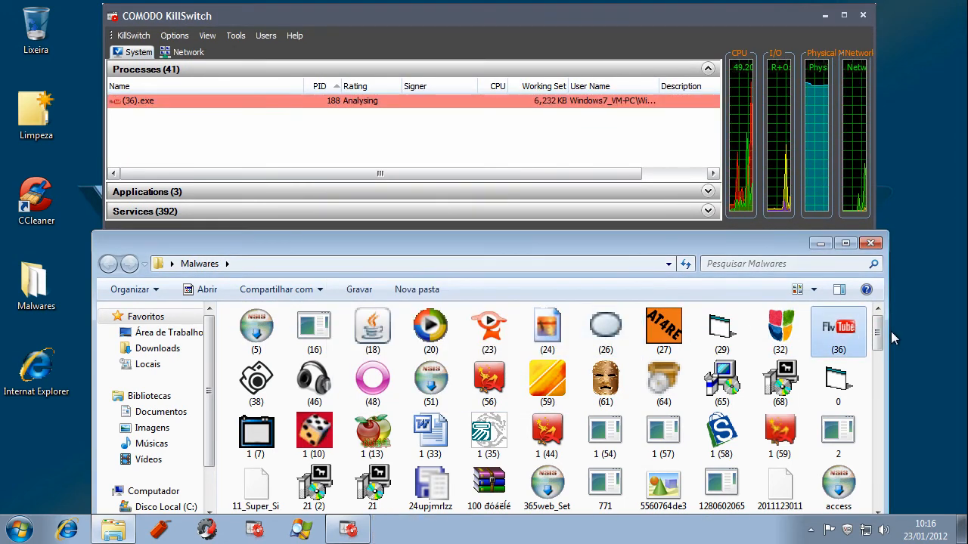
pyautogui.scroll(-2, 363, 384)
pyautogui.doubleClick(316, 369)
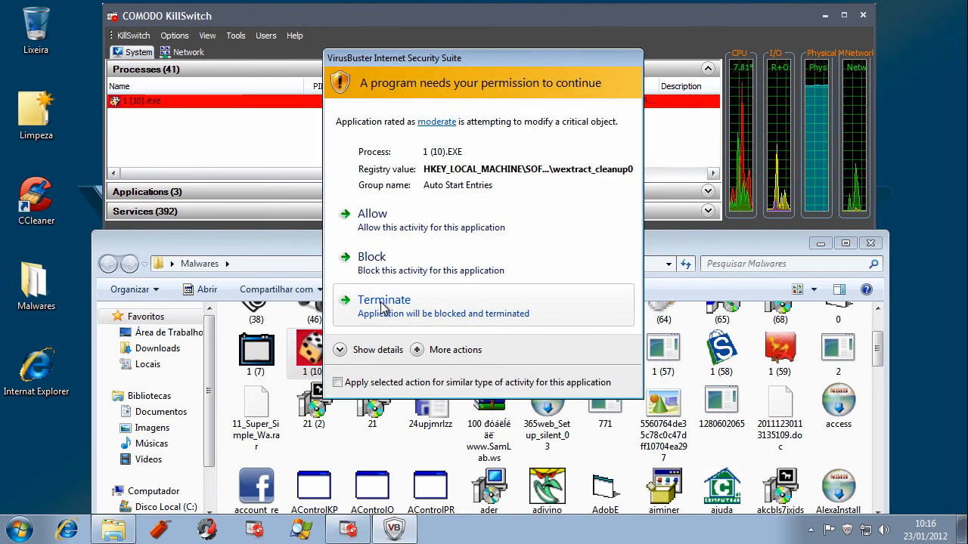
pyautogui.click(383, 302)
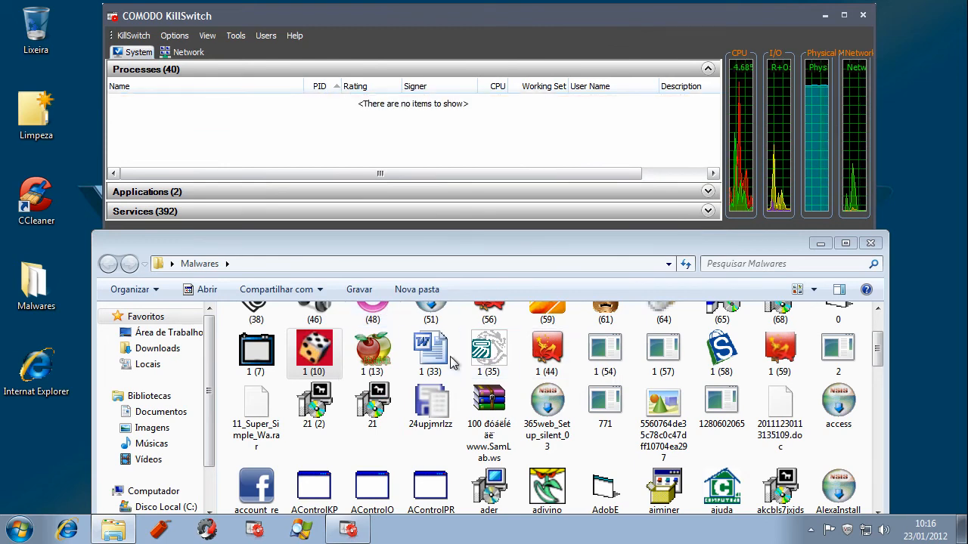
# Run the samples 1 (35) and 1 (44), dismissing the error message of each.
pyautogui.doubleClick(482, 354)
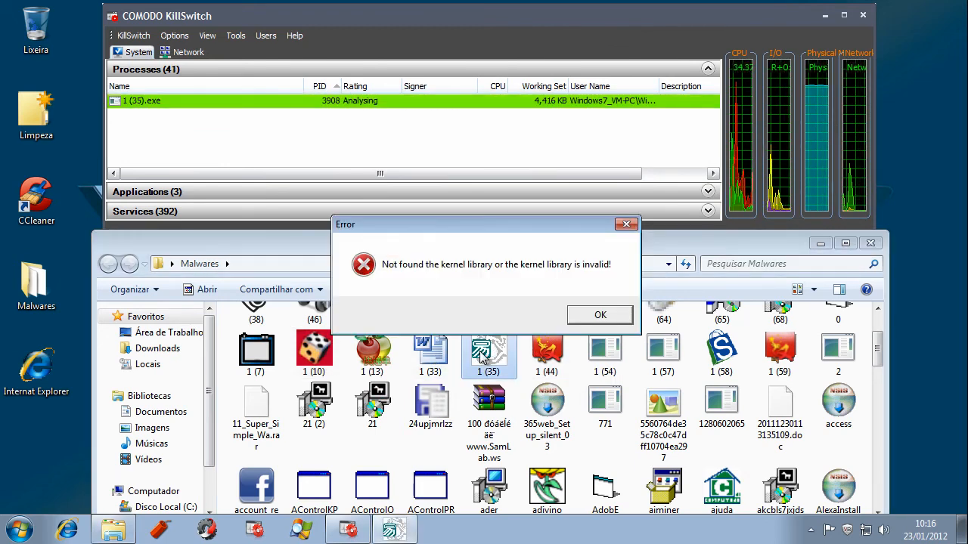
pyautogui.click(599, 316)
pyautogui.doubleClick(547, 352)
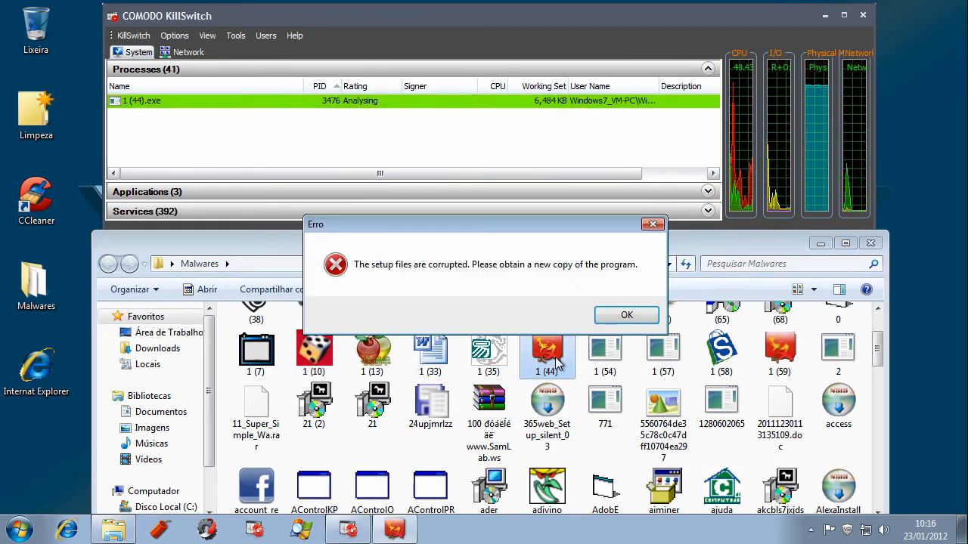
pyautogui.click(606, 316)
# Run the sample 1 (13), terminate it at VirusBuster's alert and cancel the program compatibility assistant for 1 (44).exe.
pyautogui.click(382, 353)
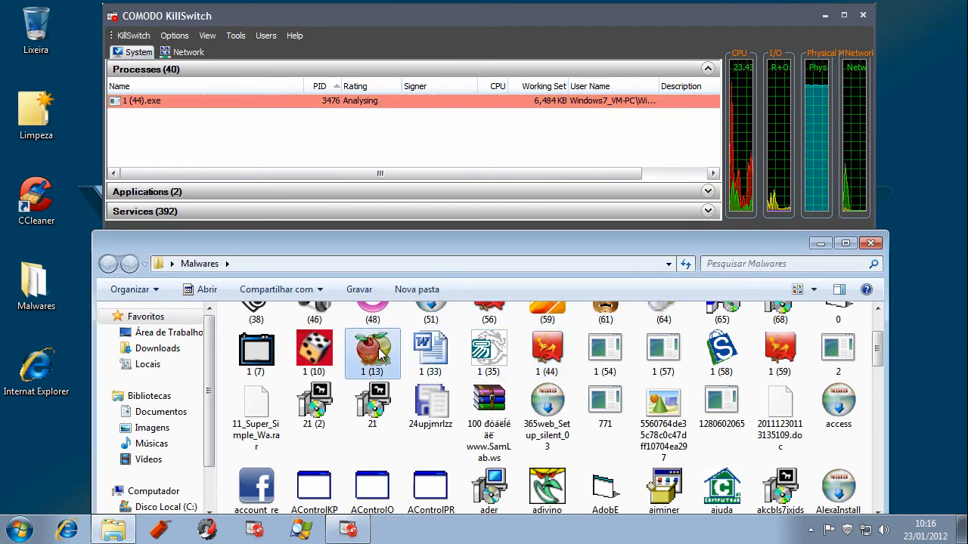
pyautogui.doubleClick(382, 353)
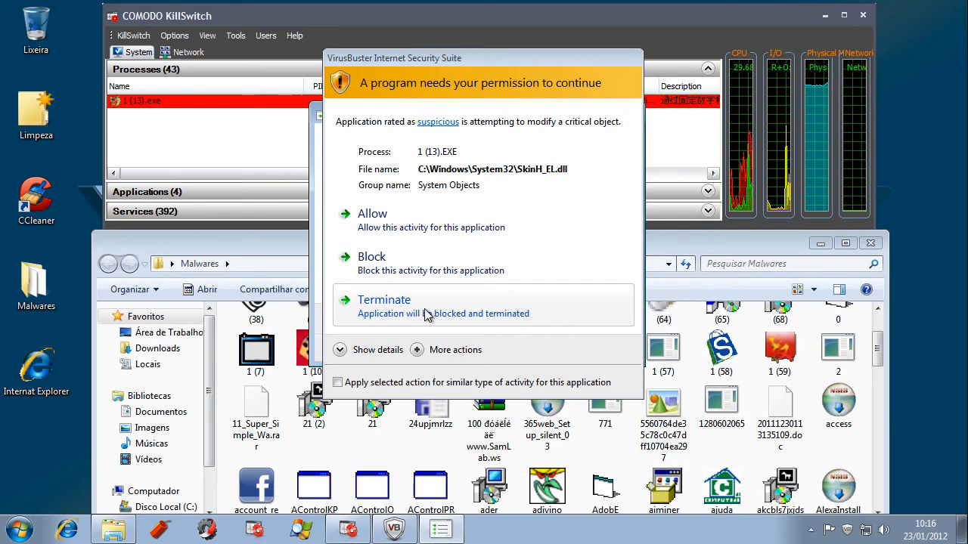
pyautogui.click(425, 314)
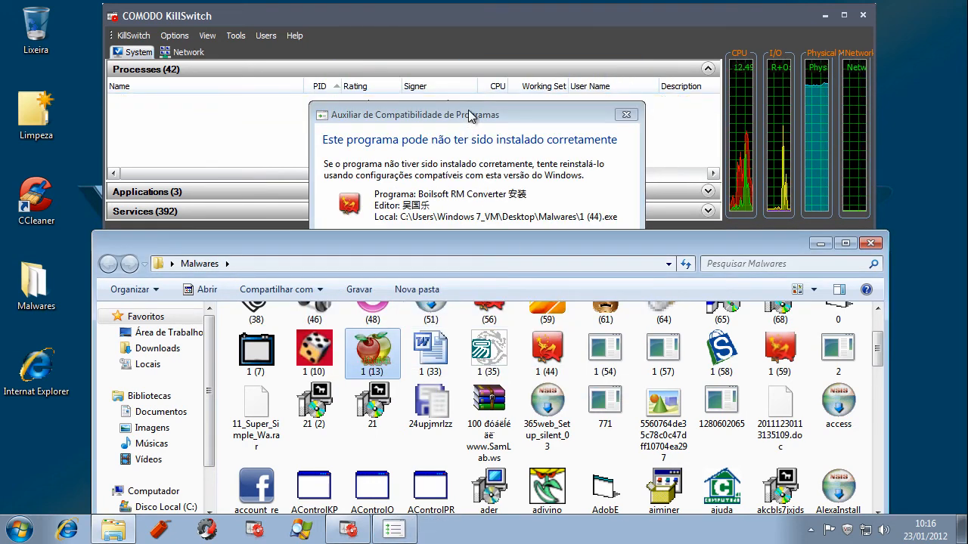
pyautogui.click(735, 310)
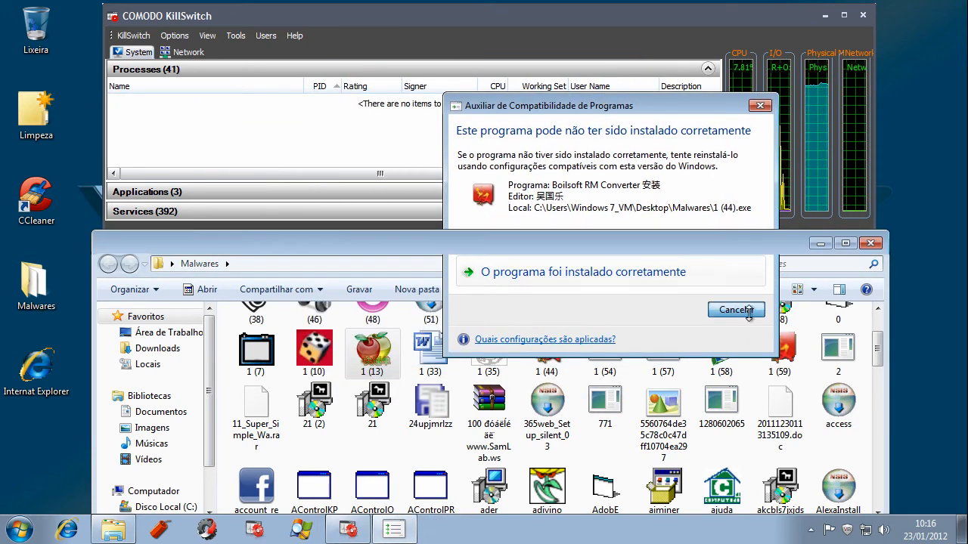
# Open the sample 5560764de35c78c0c47dff10704ea297, close its Internet Explorer window and run CCFFacebookSetup-v1.42.
pyautogui.doubleClick(669, 416)
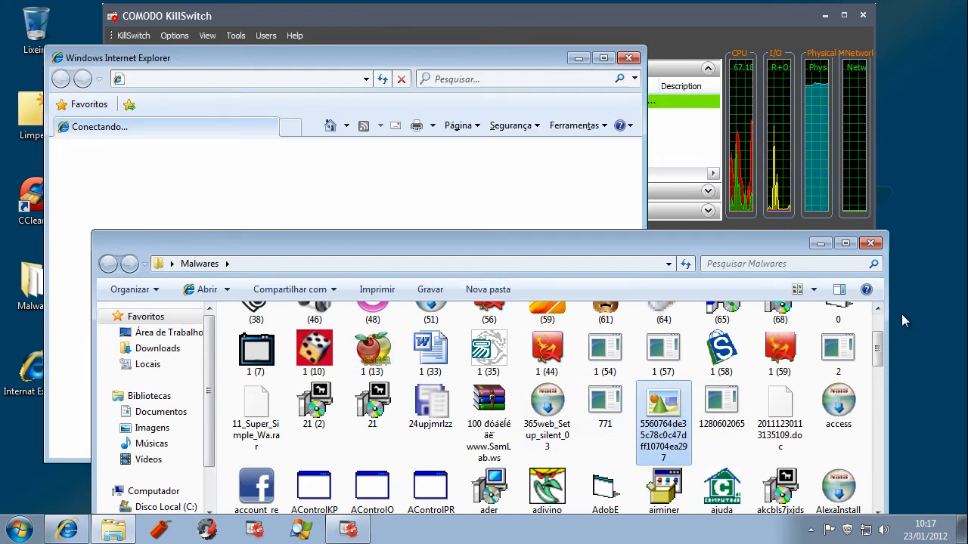
pyautogui.click(631, 60)
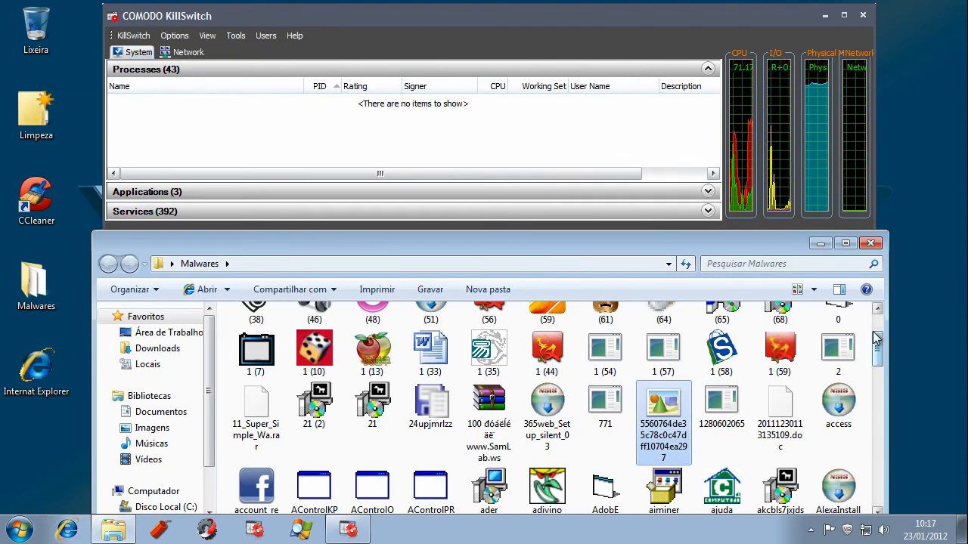
pyautogui.moveTo(878, 348); pyautogui.dragTo(878, 378)
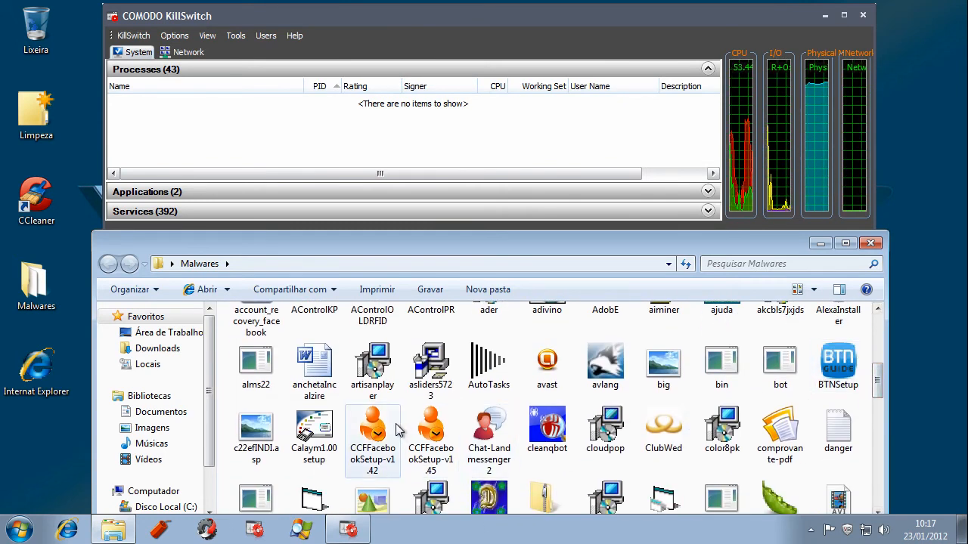
pyautogui.doubleClick(397, 430)
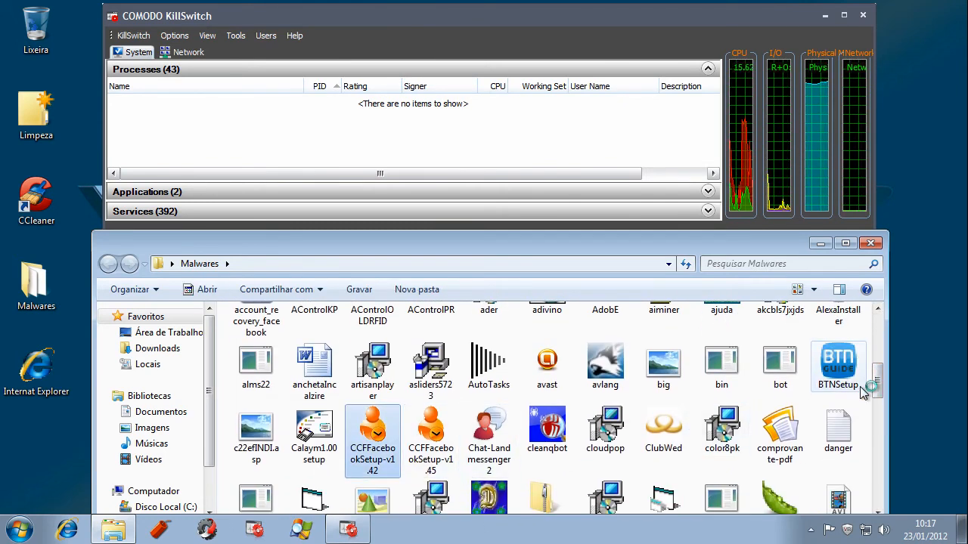
# Run the samples ietools2-6, the id1 image and liveupdater from further down the Malwares folder.
pyautogui.moveTo(877, 382); pyautogui.dragTo(879, 412)
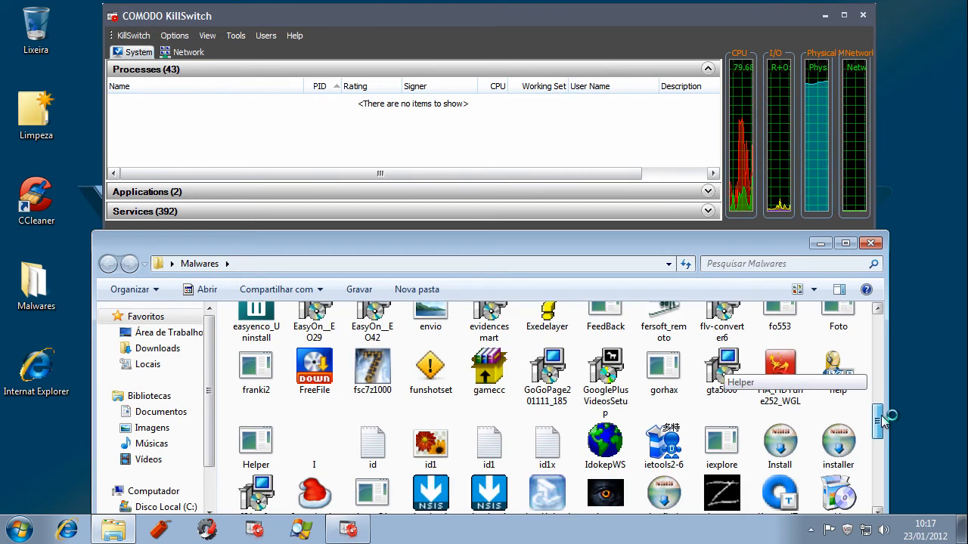
pyautogui.click(675, 447)
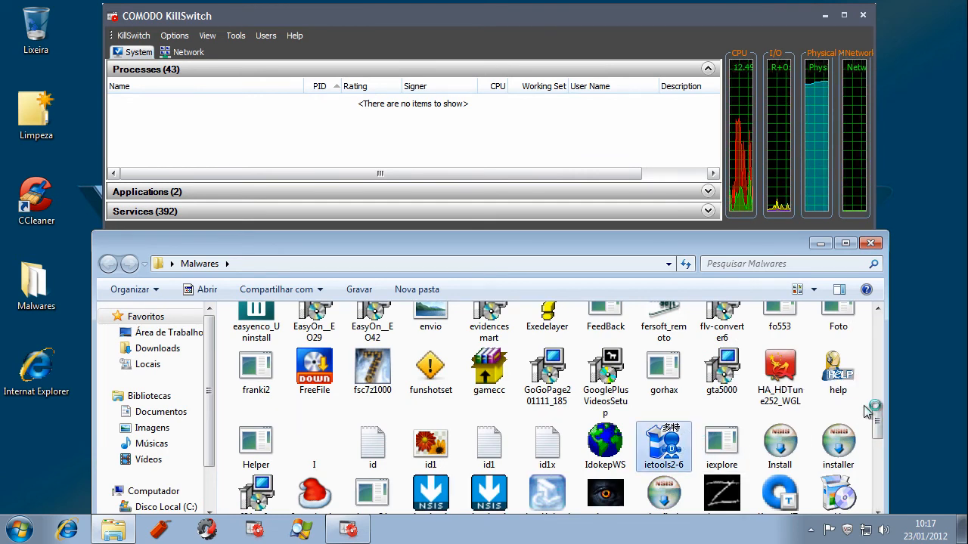
pyautogui.click(451, 442)
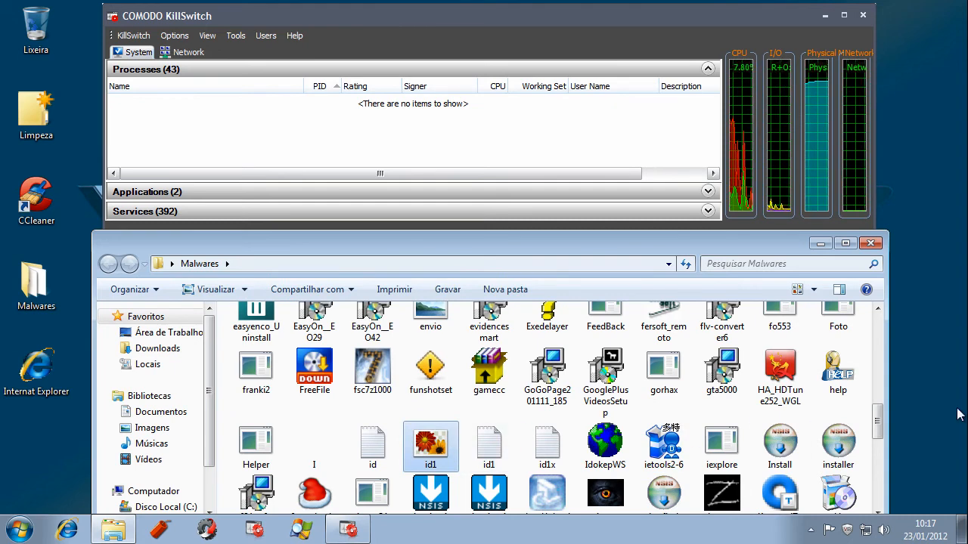
pyautogui.moveTo(877, 421); pyautogui.dragTo(878, 437)
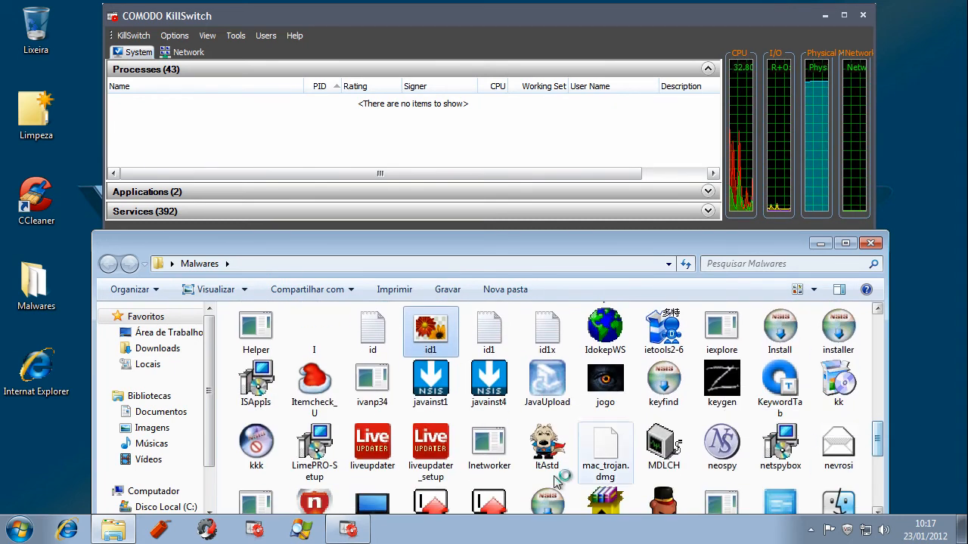
pyautogui.click(386, 446)
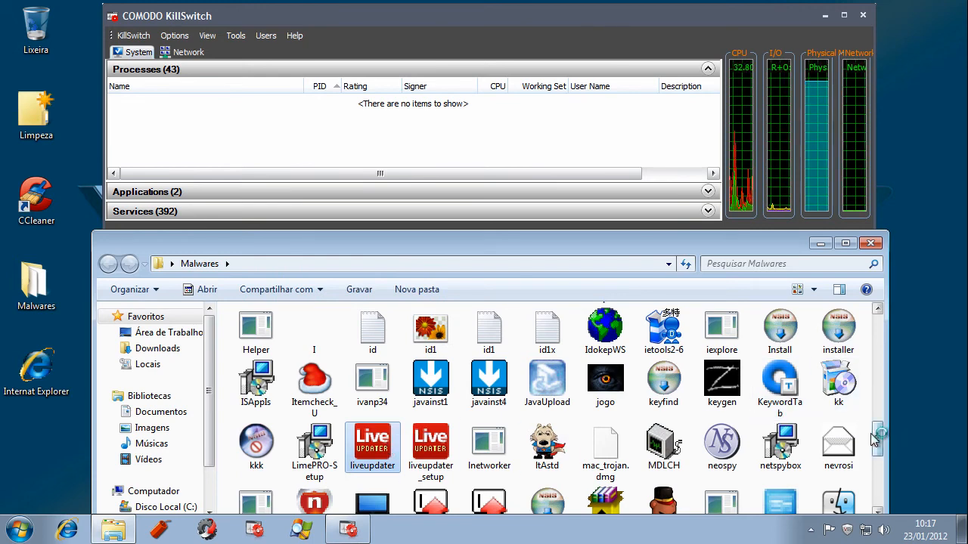
# Open the ROS sample and close the Windows photo viewer window it launches.
pyautogui.moveTo(879, 438); pyautogui.dragTo(888, 468)
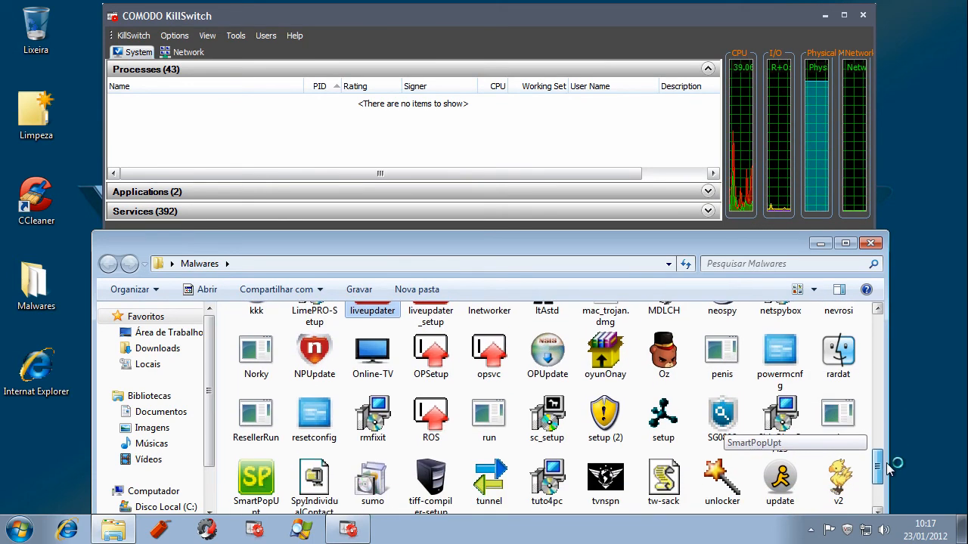
pyautogui.doubleClick(431, 419)
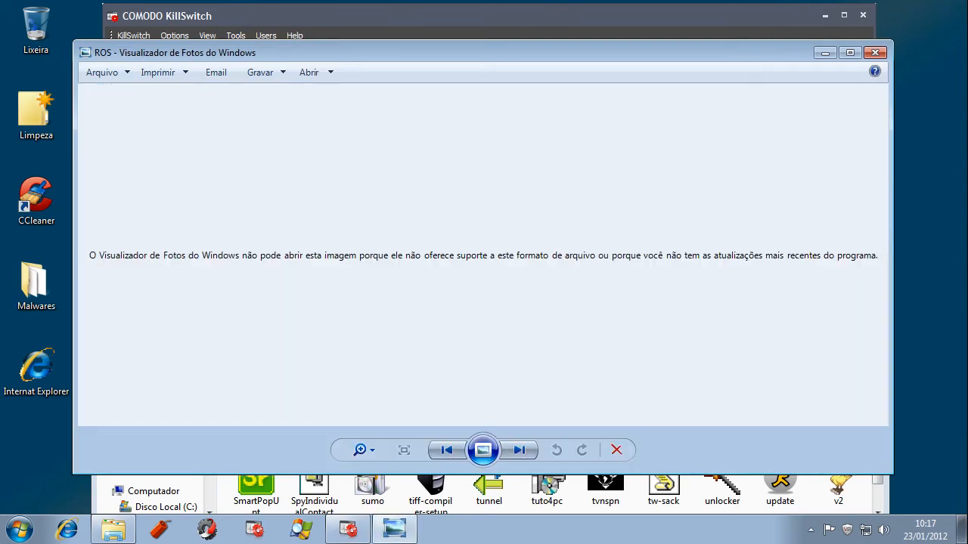
pyautogui.click(874, 53)
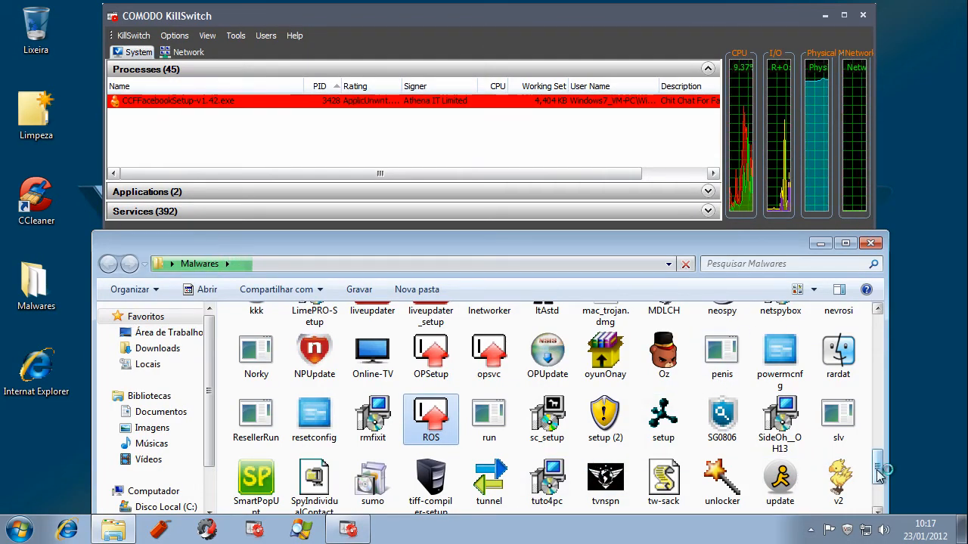
pyautogui.moveTo(878, 462); pyautogui.dragTo(878, 476)
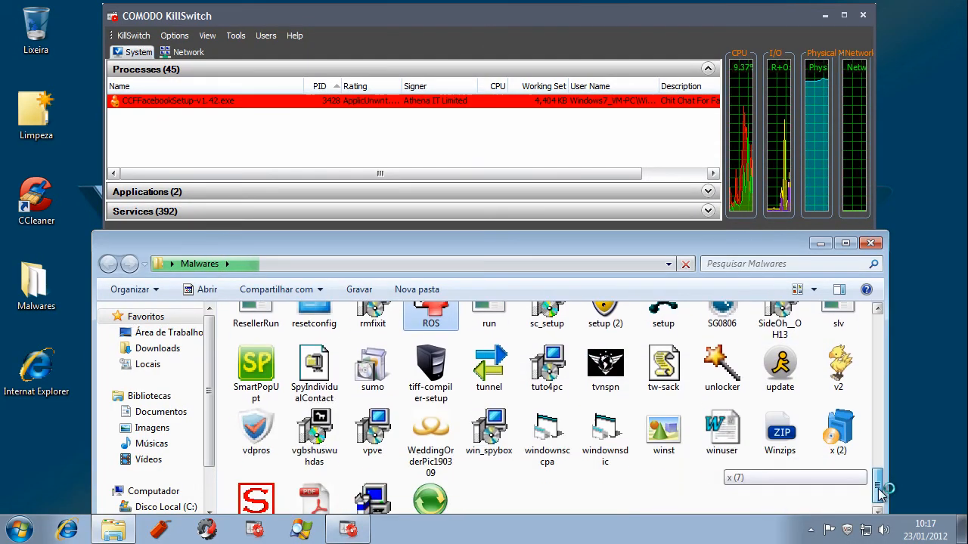
# Run the samples tuto4pc, vdpros and Winzips from the Malwares folder, dismissing the automatic rules notification.
pyautogui.click(547, 378)
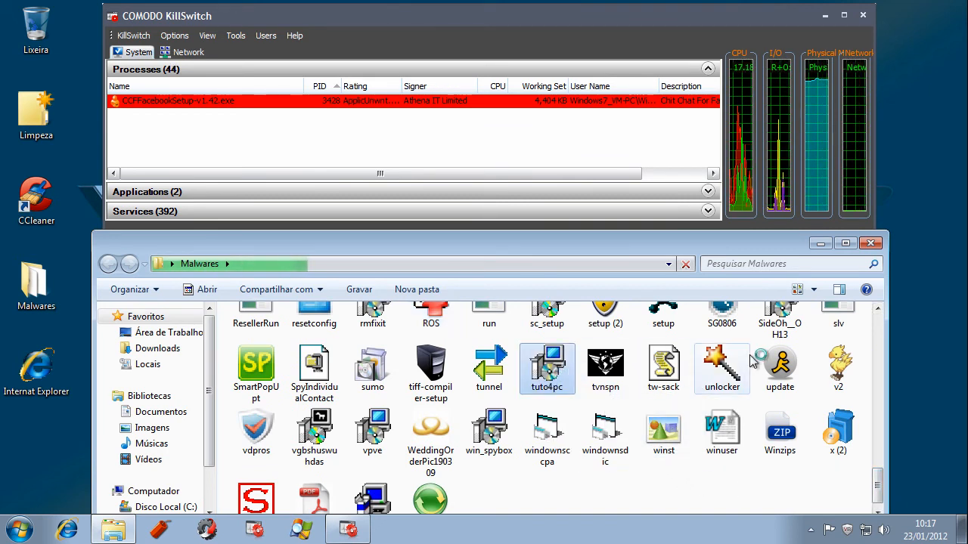
pyautogui.click(255, 431)
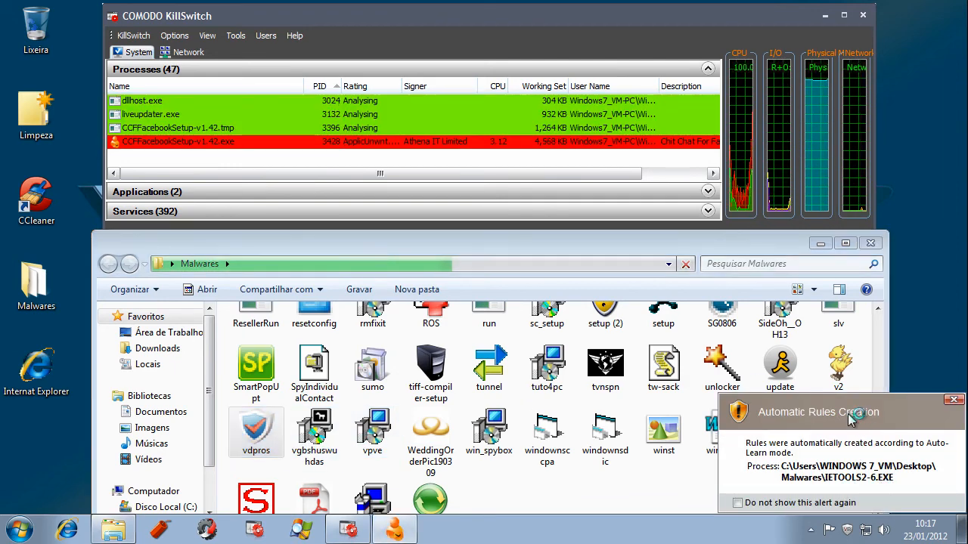
pyautogui.click(953, 399)
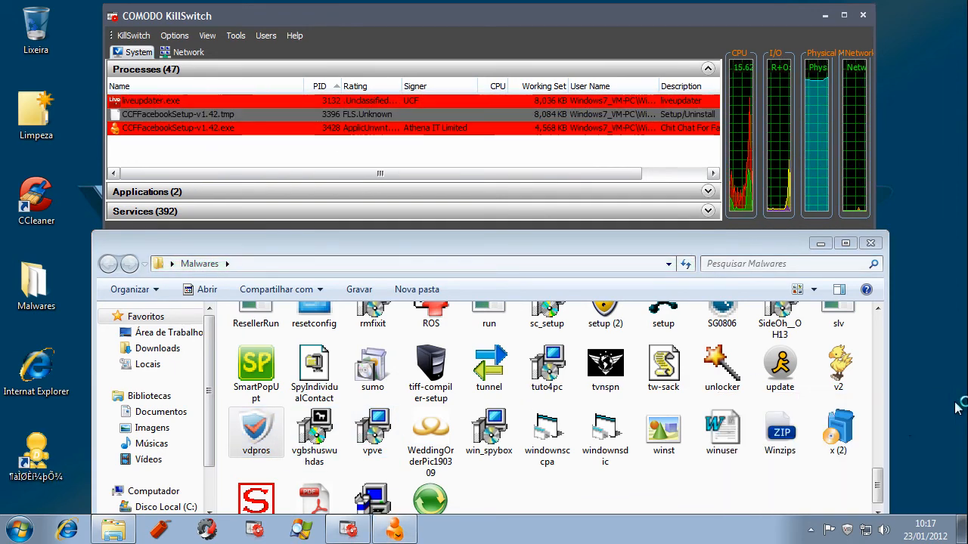
pyautogui.click(779, 432)
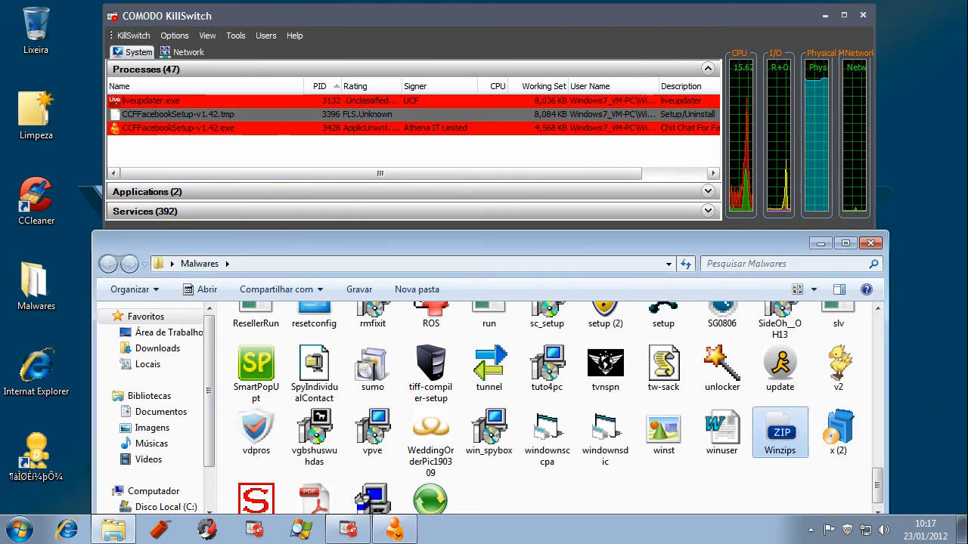
# Run the samples x (7), zvr and update from the end of the Malwares folder.
pyautogui.scroll(-1, 877, 486)
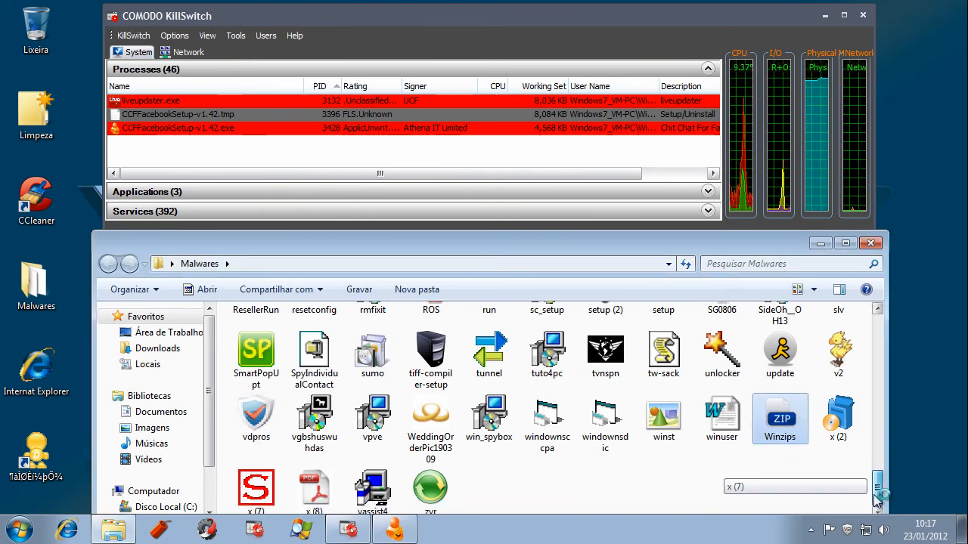
pyautogui.click(268, 491)
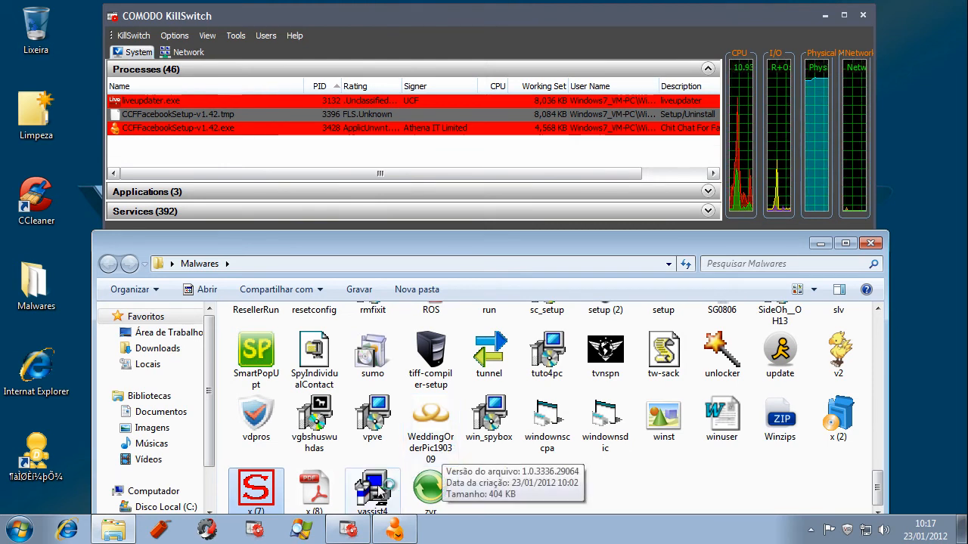
pyautogui.click(428, 490)
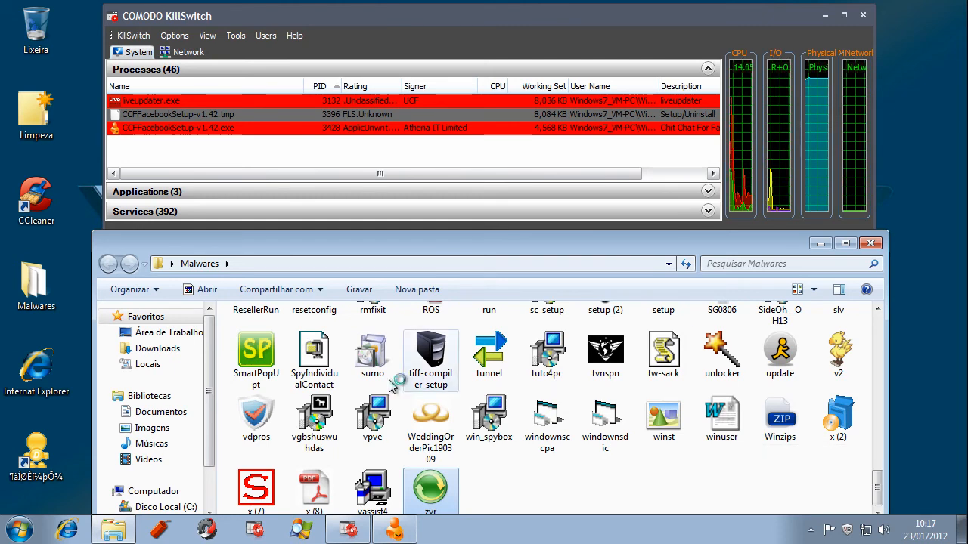
pyautogui.click(780, 361)
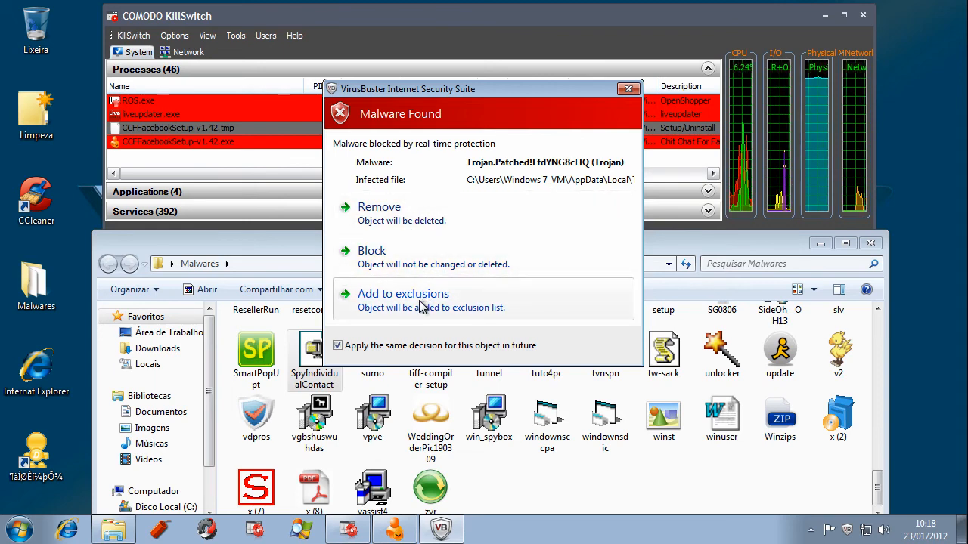
# Remove the Trojan.Patched!FfdYNG8cEIQ file at VirusBuster's malware alert and close the Malwares folder.
pyautogui.click(405, 214)
pyautogui.moveTo(880, 490); pyautogui.dragTo(892, 328)
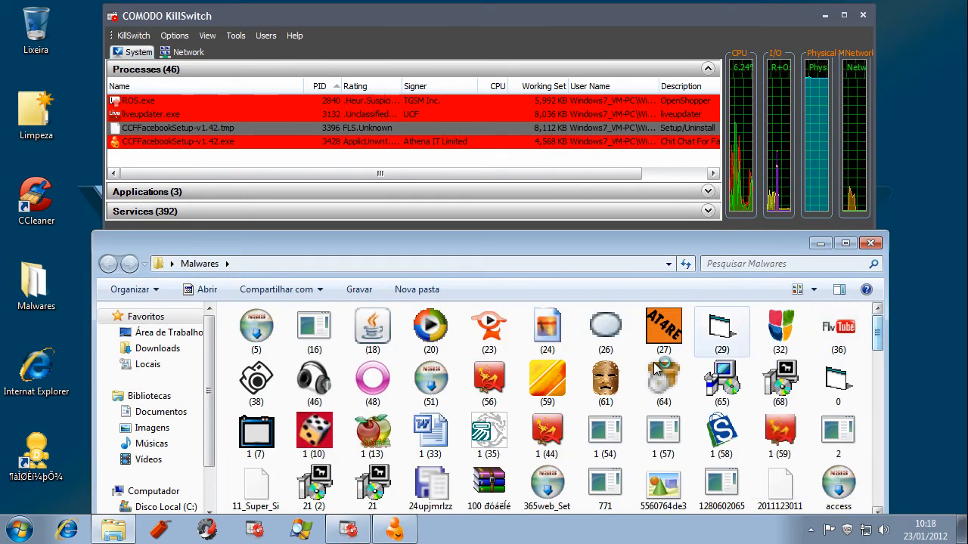
pyautogui.click(871, 244)
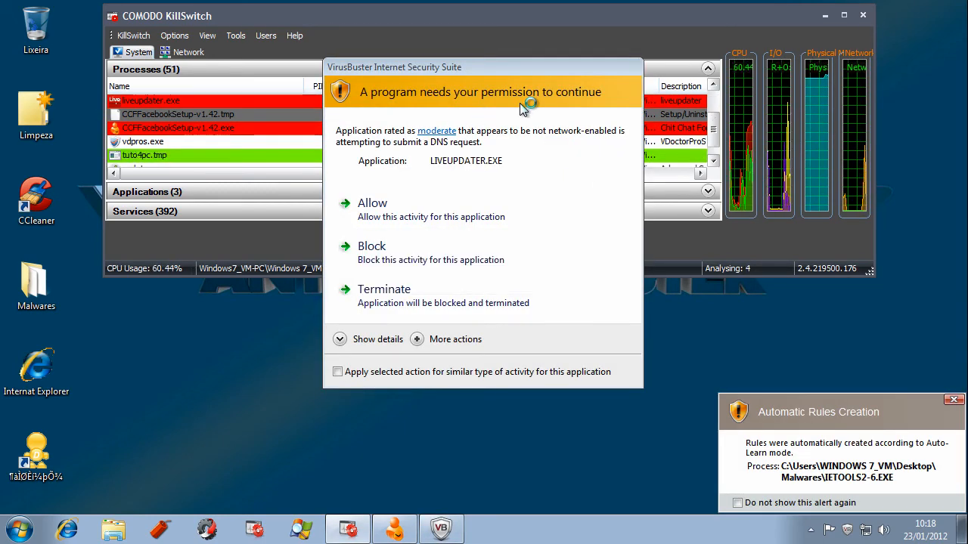
# Terminate LIVEUPDATER.EXE and VDPROS.EXE at VirusBuster's alerts, remove the two suspicious threats and submit x (7).exe for analysis.
pyautogui.click(397, 305)
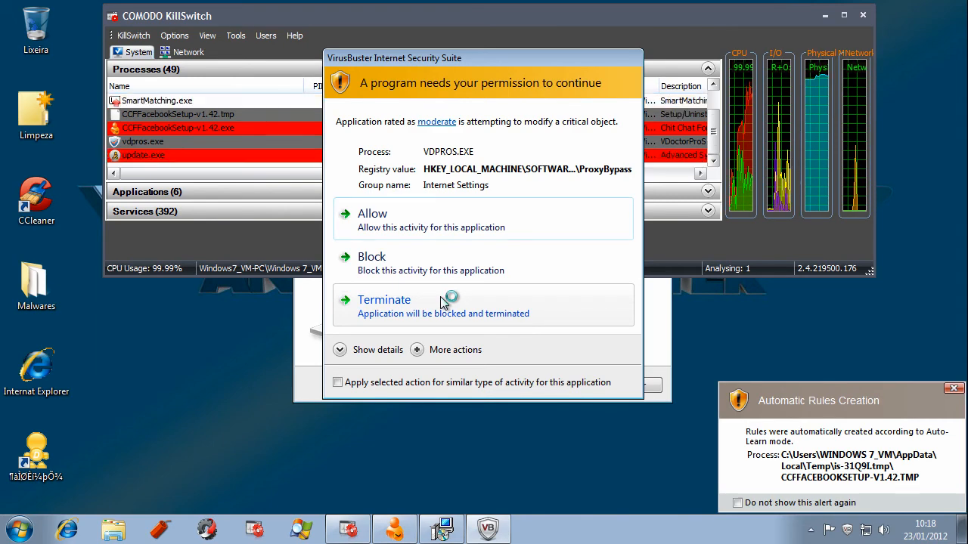
pyautogui.click(444, 301)
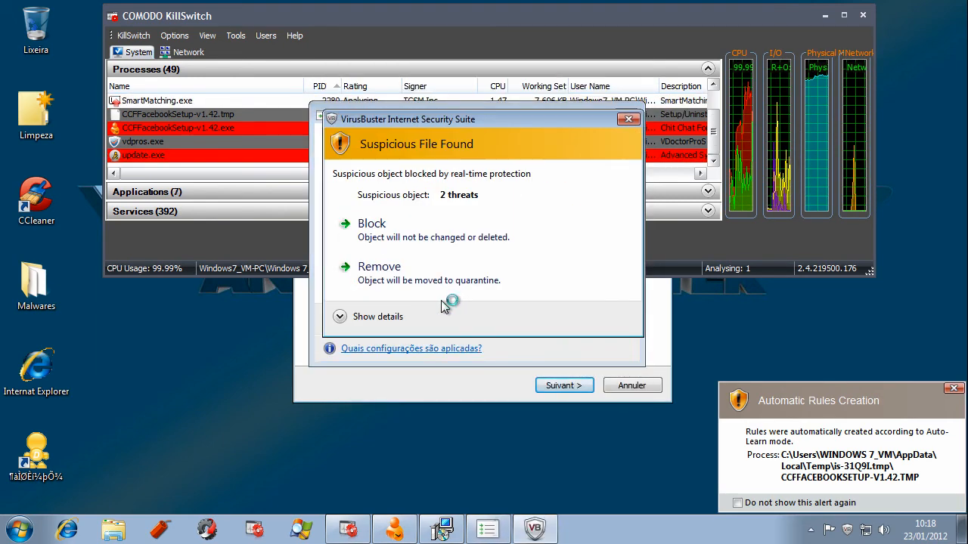
pyautogui.click(381, 271)
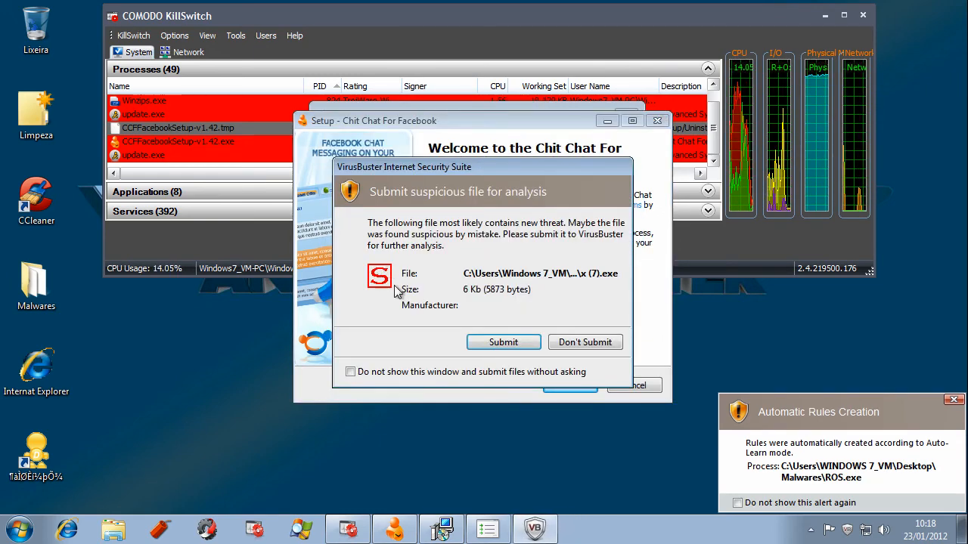
pyautogui.click(504, 343)
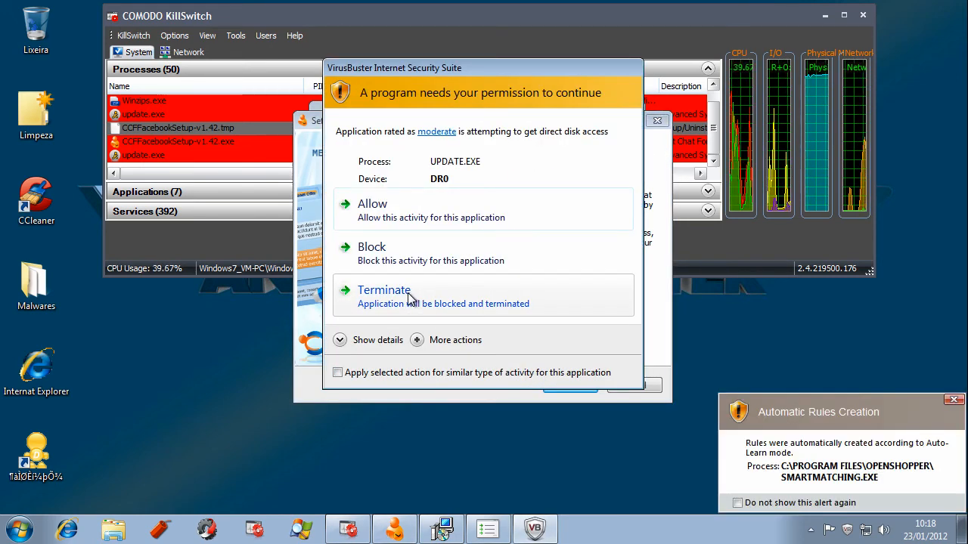
# Terminate UPDATE.EXE at its disk access and cmd.exe launch alerts and remove the Trojan.Patched!FfdYNG8cEIQ file.
pyautogui.click(409, 297)
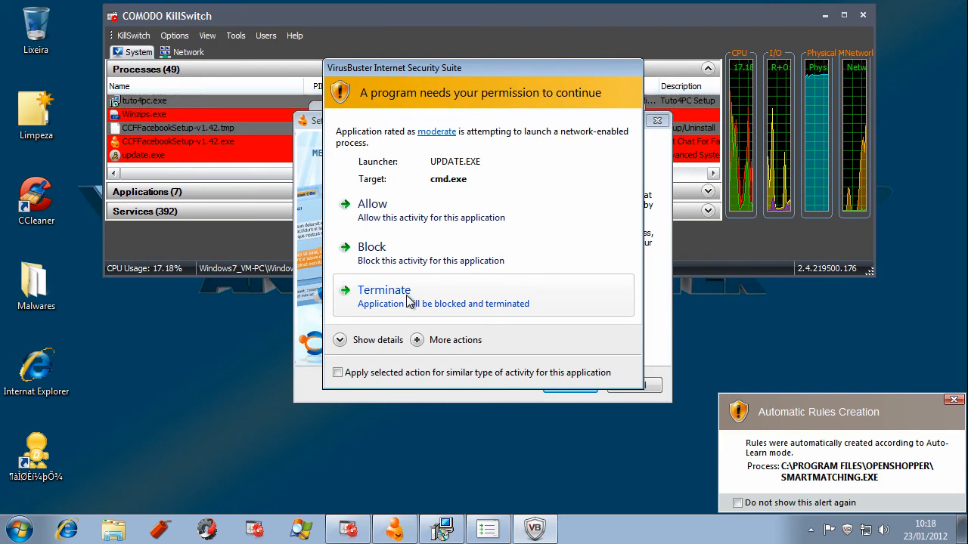
pyautogui.click(409, 298)
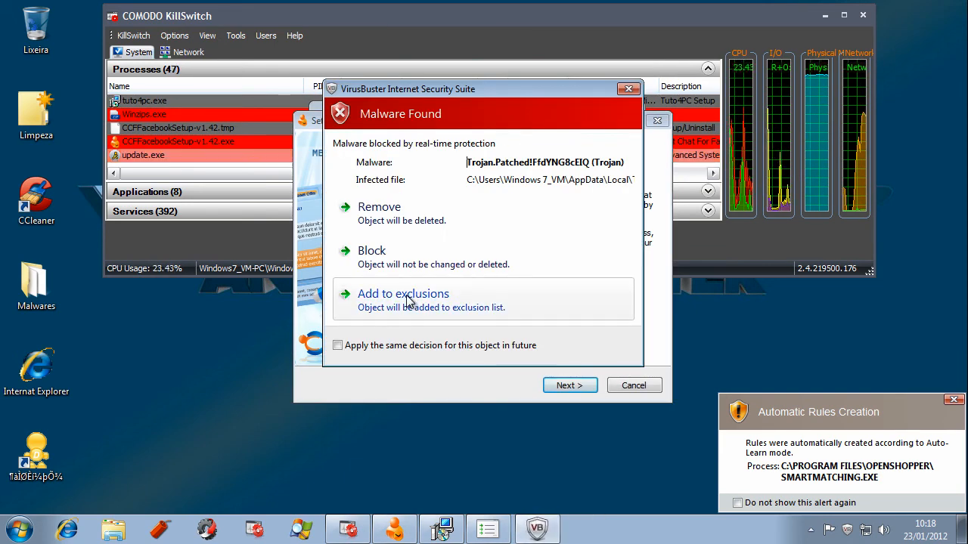
pyautogui.click(404, 209)
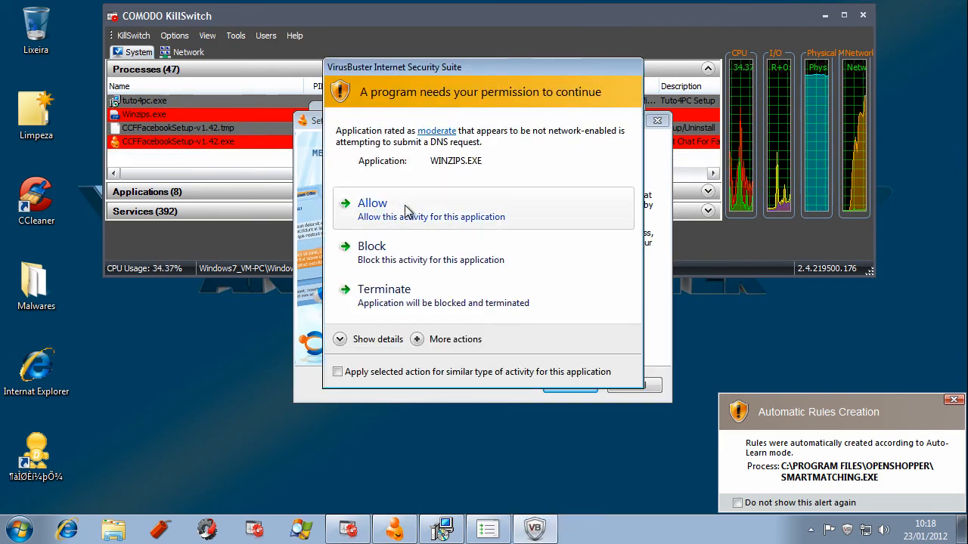
# Terminate WINZIPS.EXE at its DNS request alert and submit zvr.exe to VirusBuster for analysis.
pyautogui.click(388, 302)
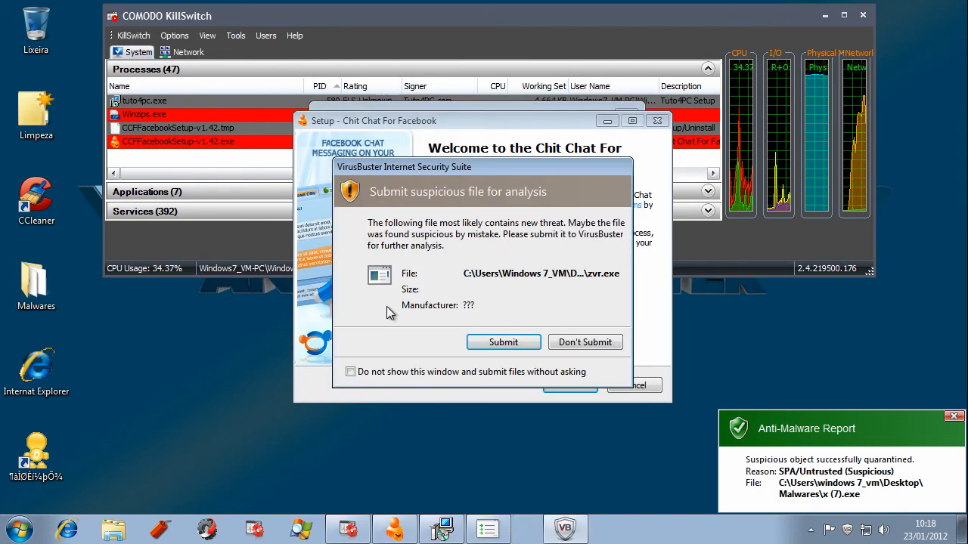
pyautogui.click(497, 347)
# Start the Chit Chat For Facebook setup, accept the RelevantKnowledge terms and continue past the short survey page.
pyautogui.click(567, 387)
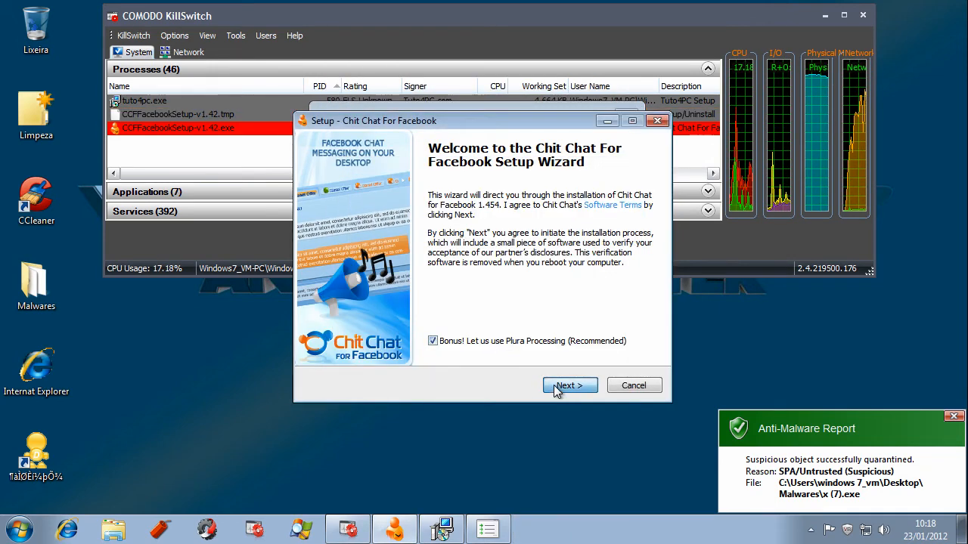
pyautogui.click(568, 387)
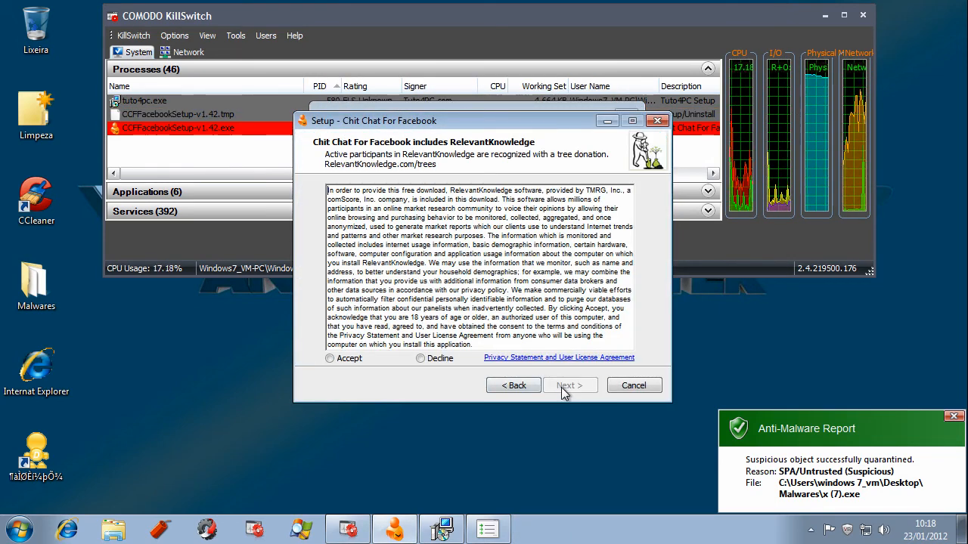
pyautogui.click(347, 360)
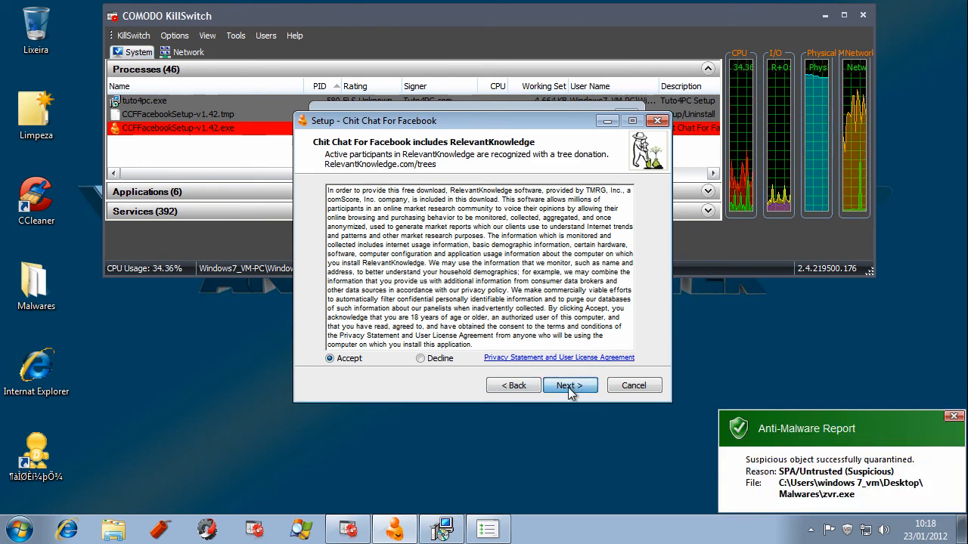
pyautogui.click(569, 386)
pyautogui.click(569, 387)
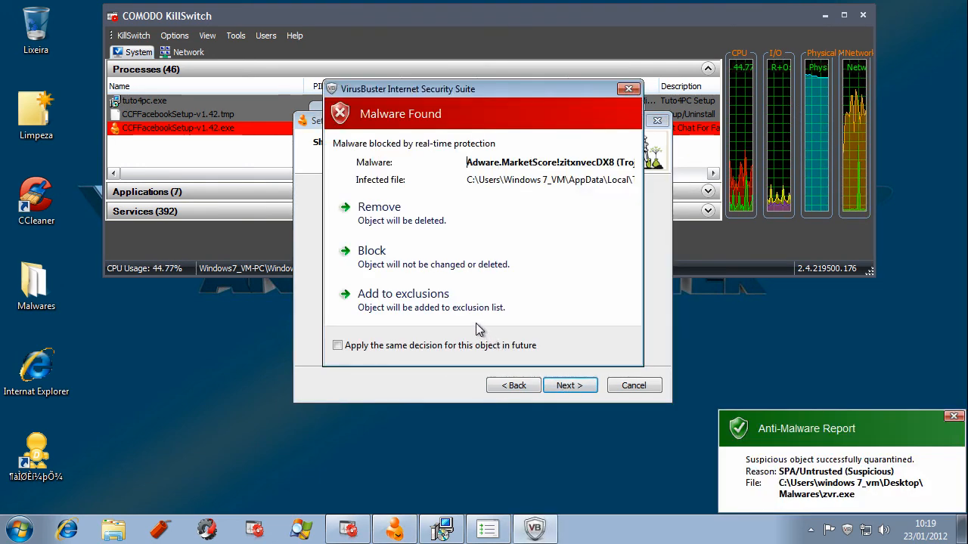
# Block the Adware.MarketScore file at VirusBuster's alert and try to skip the Chit Chat setup's short survey.
pyautogui.click(403, 257)
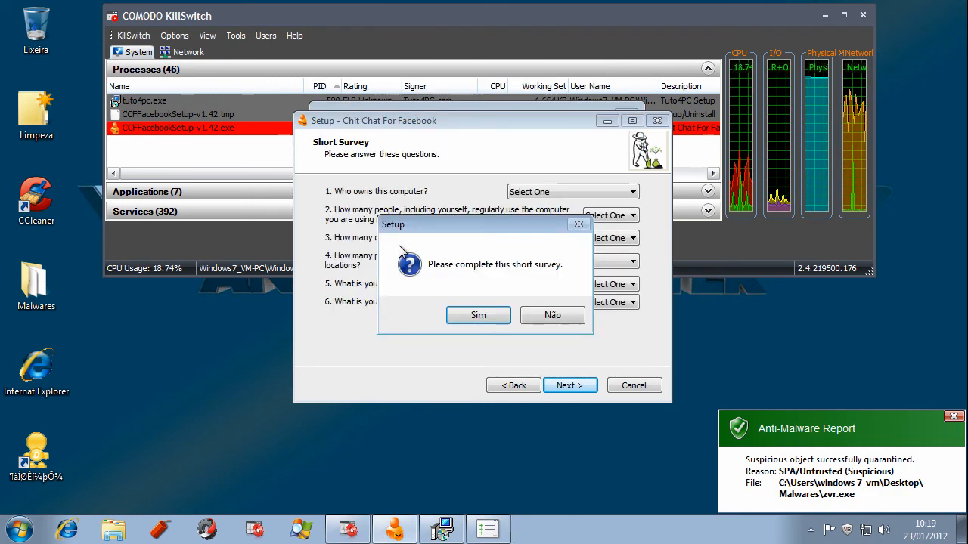
pyautogui.click(508, 318)
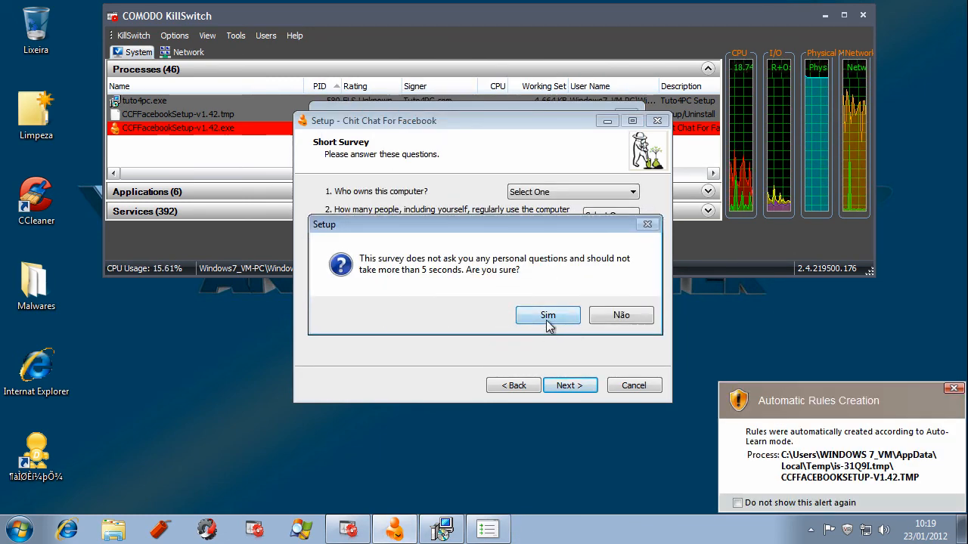
pyautogui.click(618, 314)
pyautogui.click(570, 390)
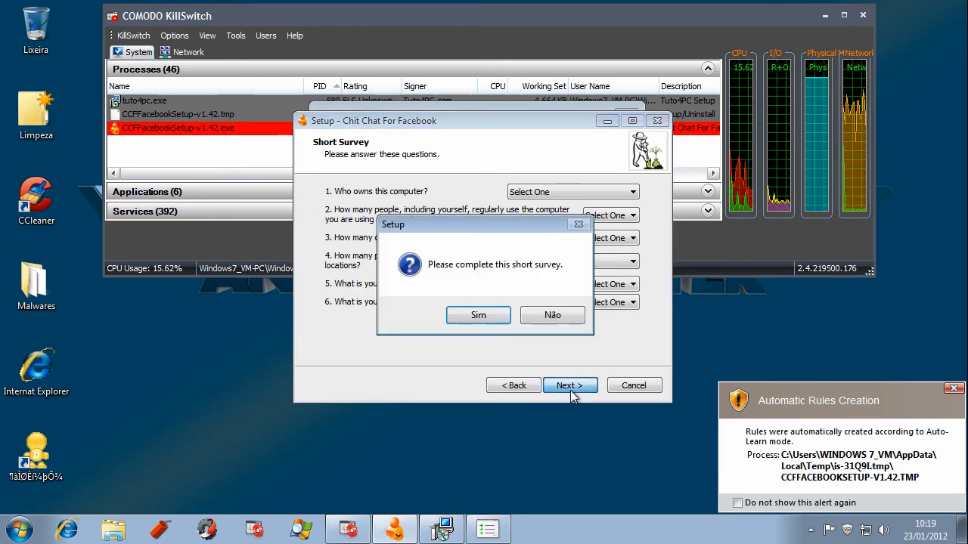
pyautogui.click(480, 318)
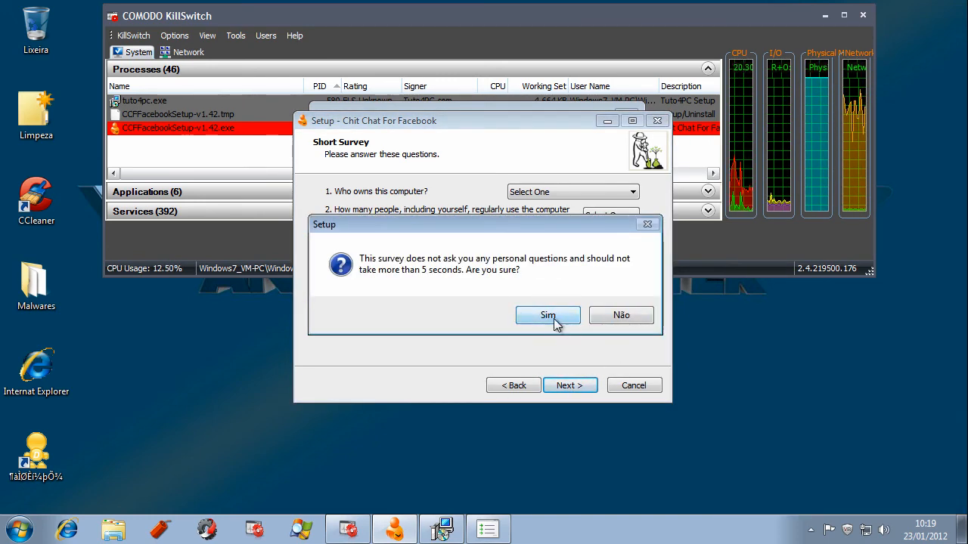
pyautogui.click(613, 322)
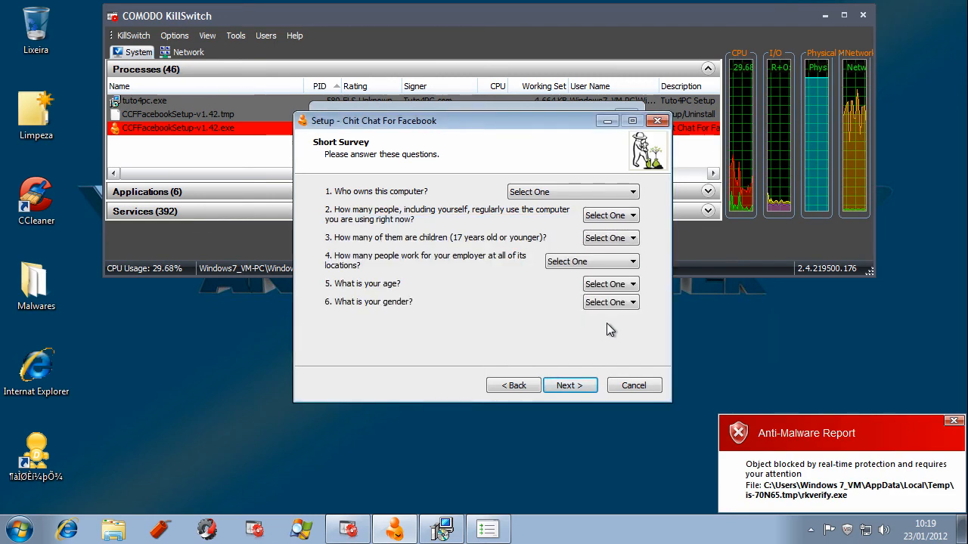
# Cancel the Chit Chat For Facebook setup and close the Internet Explorer exit page and the leftover compatibility dialog.
pyautogui.click(644, 387)
pyautogui.click(542, 335)
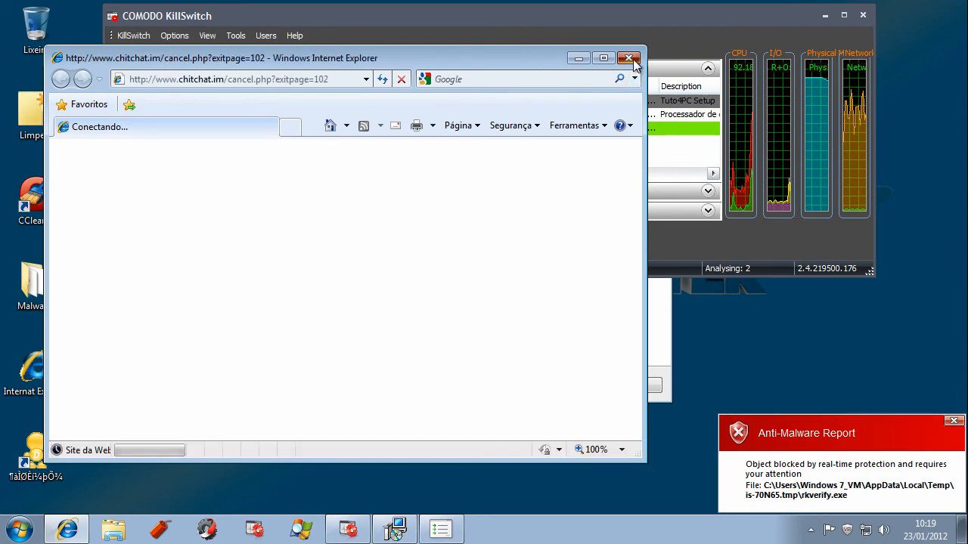
pyautogui.click(629, 59)
pyautogui.click(612, 321)
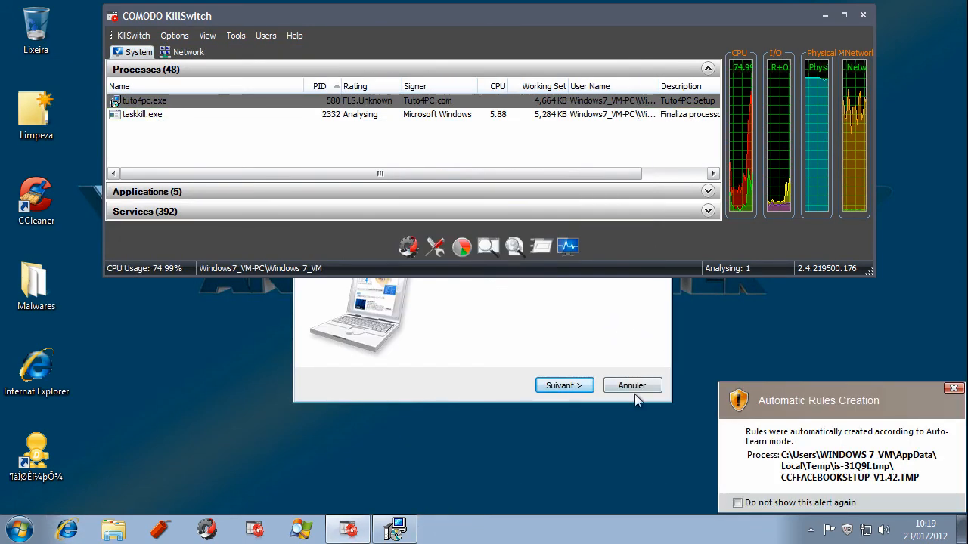
# Cancel the Tuto4PC installation, confirm quitting and dismiss the automatic rules notification.
pyautogui.click(637, 384)
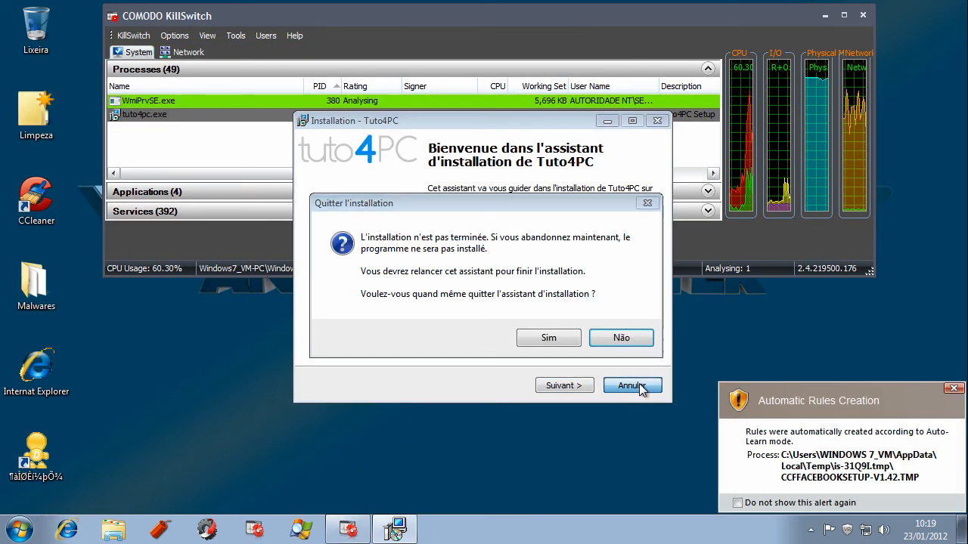
pyautogui.click(569, 339)
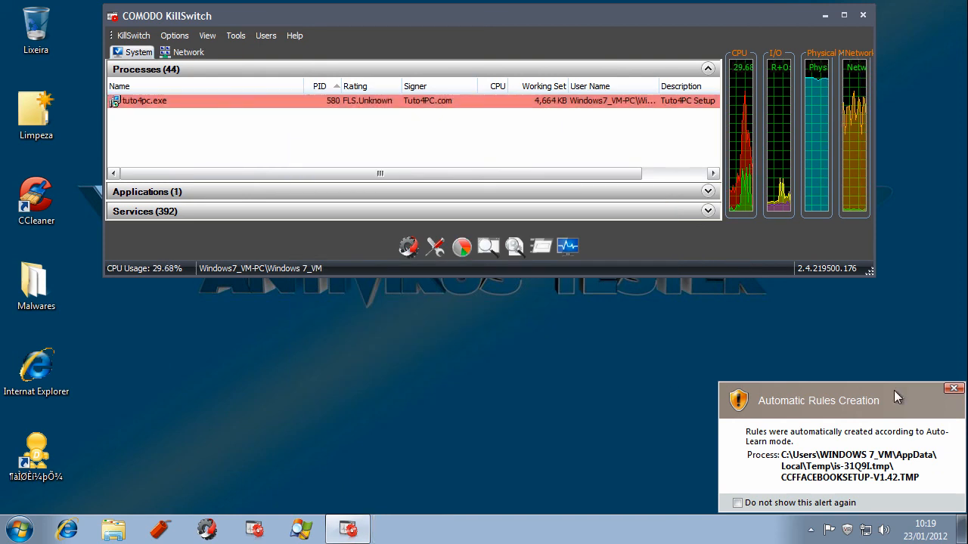
pyautogui.click(955, 389)
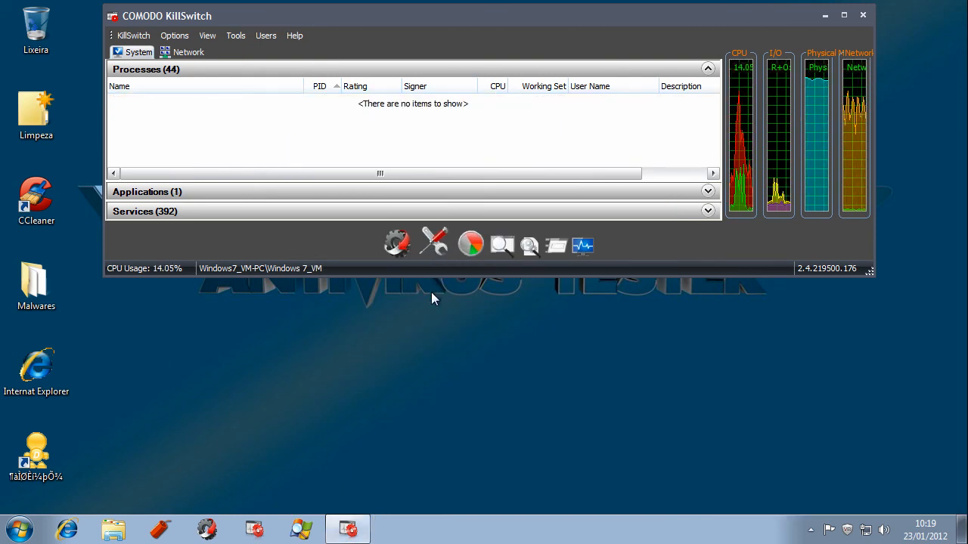
# Minimize COMODO KillSwitch, switch to VirusBuster Internet Security Suite and open its on-demand malware scanner.
pyautogui.click(825, 16)
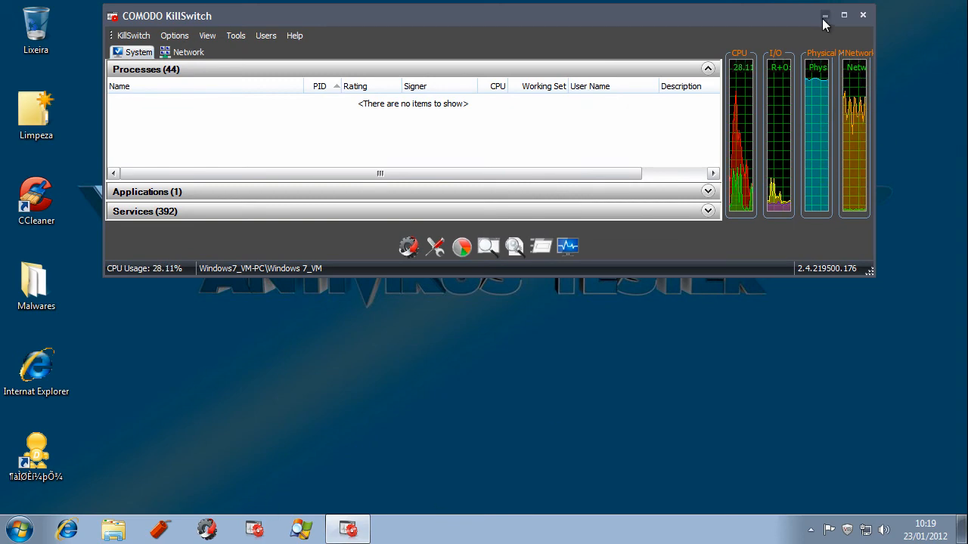
pyautogui.doubleClick(847, 530)
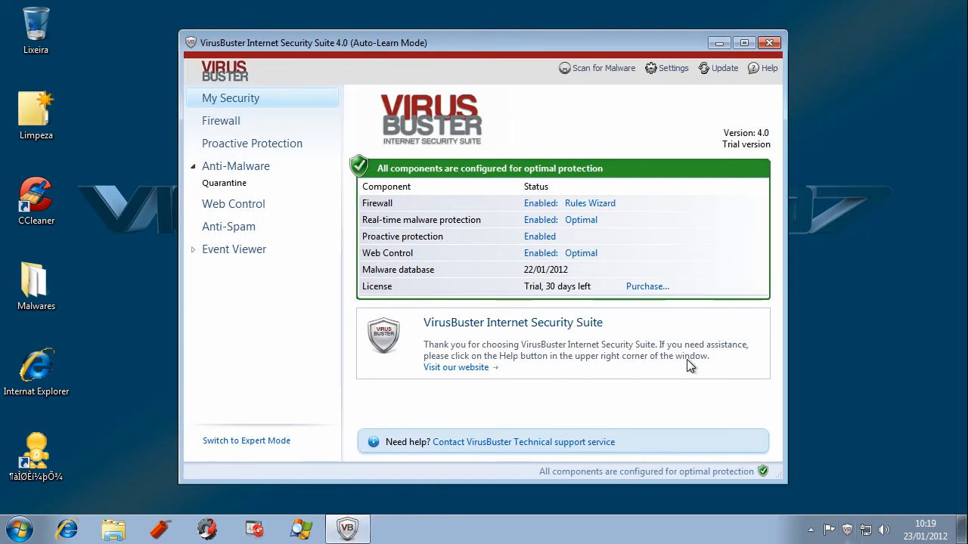
pyautogui.click(594, 70)
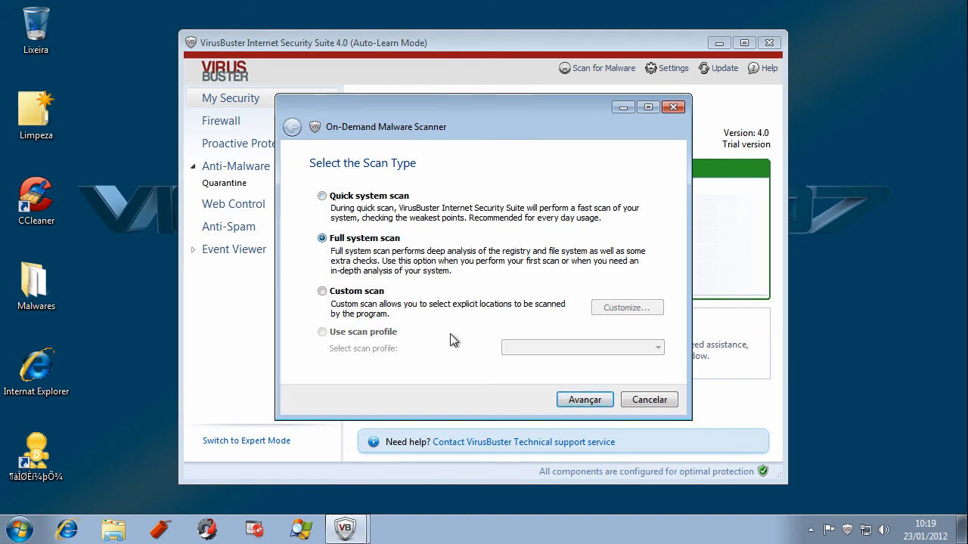
# Run VirusBuster's full system scan, review the malware and suspicious object results, and finish the scanner.
pyautogui.click(587, 401)
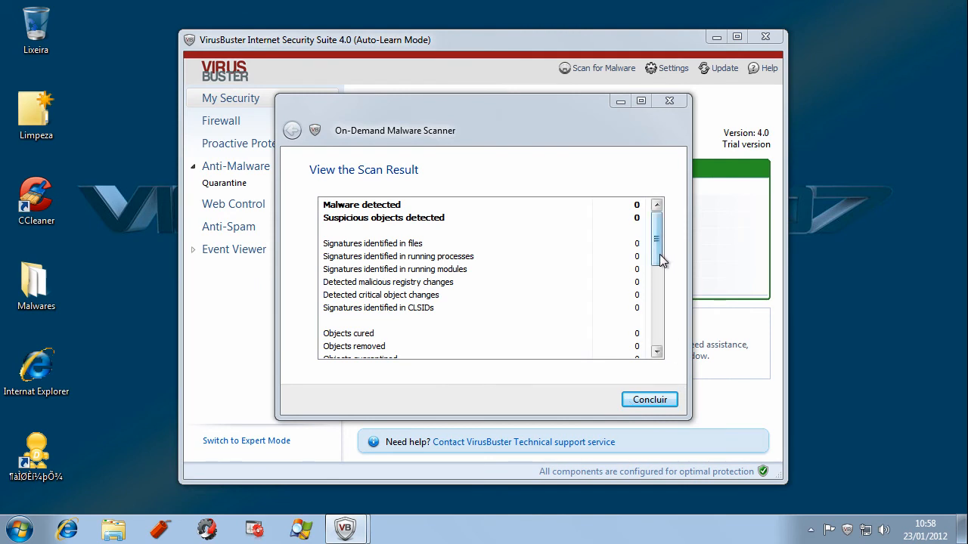
pyautogui.moveTo(659, 256); pyautogui.dragTo(661, 227)
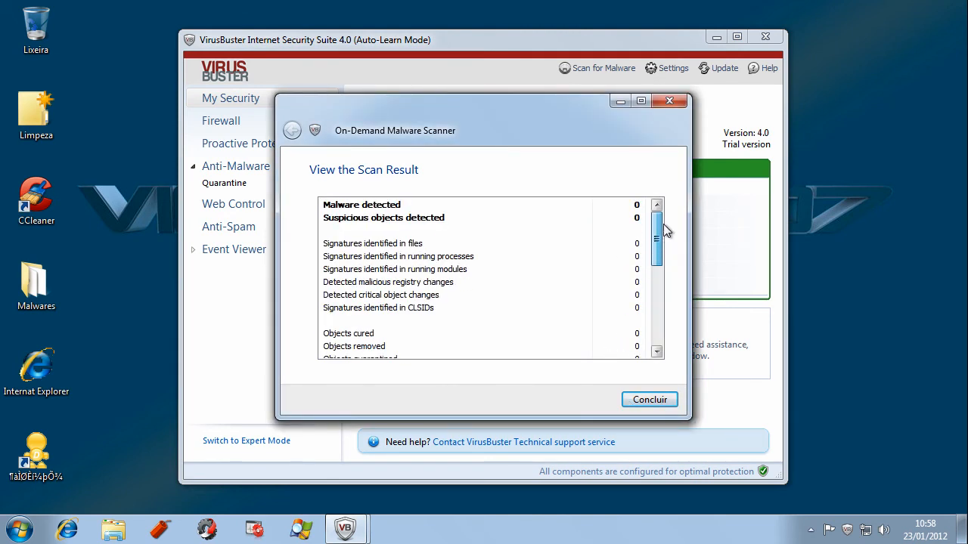
pyautogui.click(615, 215)
pyautogui.click(614, 207)
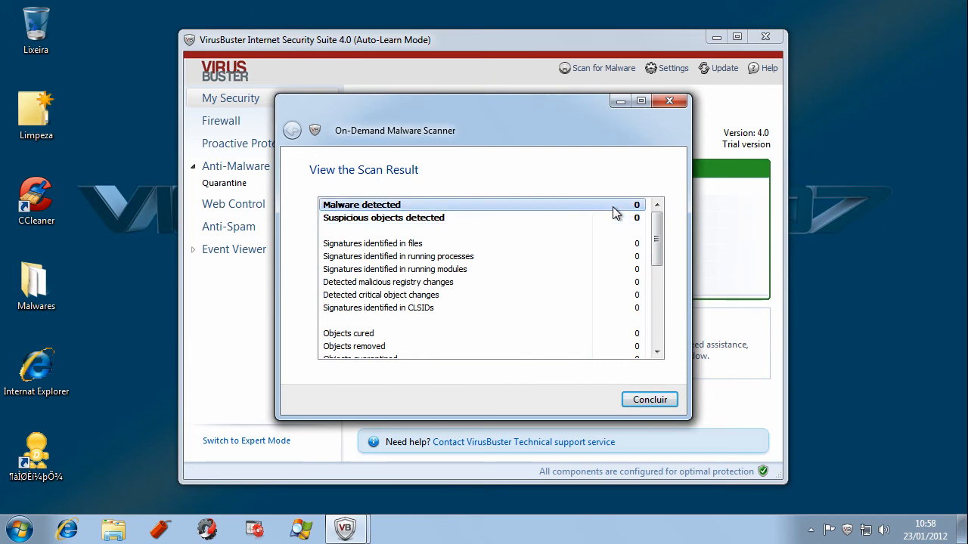
pyautogui.click(649, 399)
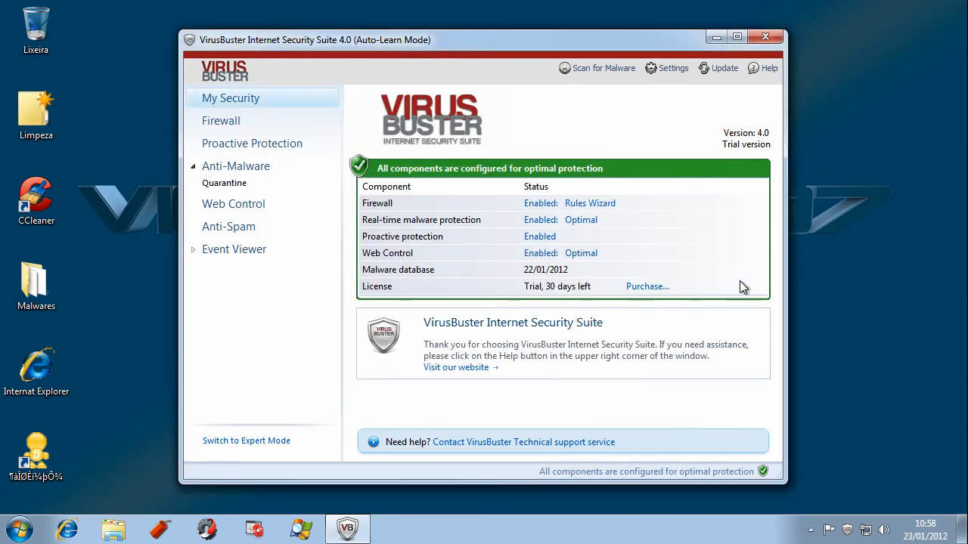
# Close the VirusBuster window and restart Windows.
pyautogui.click(765, 37)
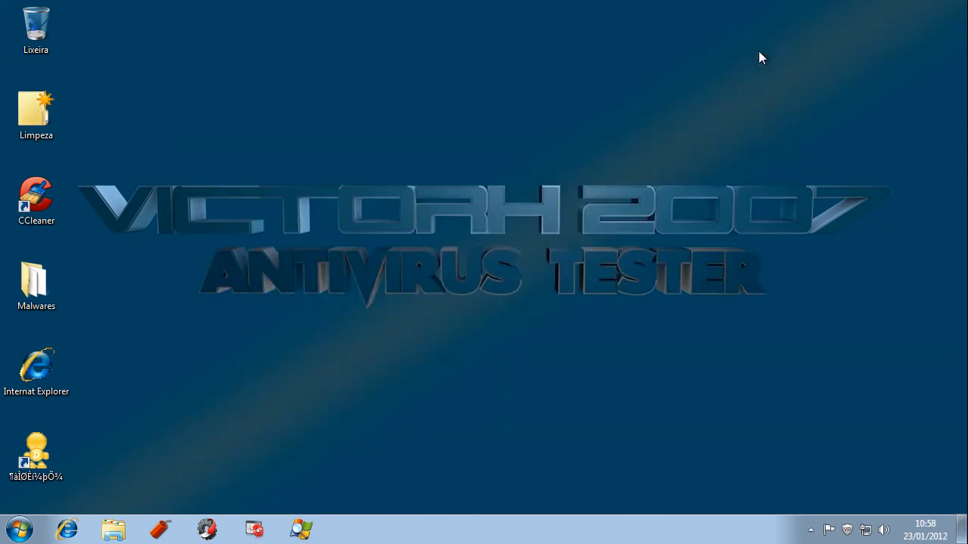
pyautogui.click(20, 529)
pyautogui.click(263, 493)
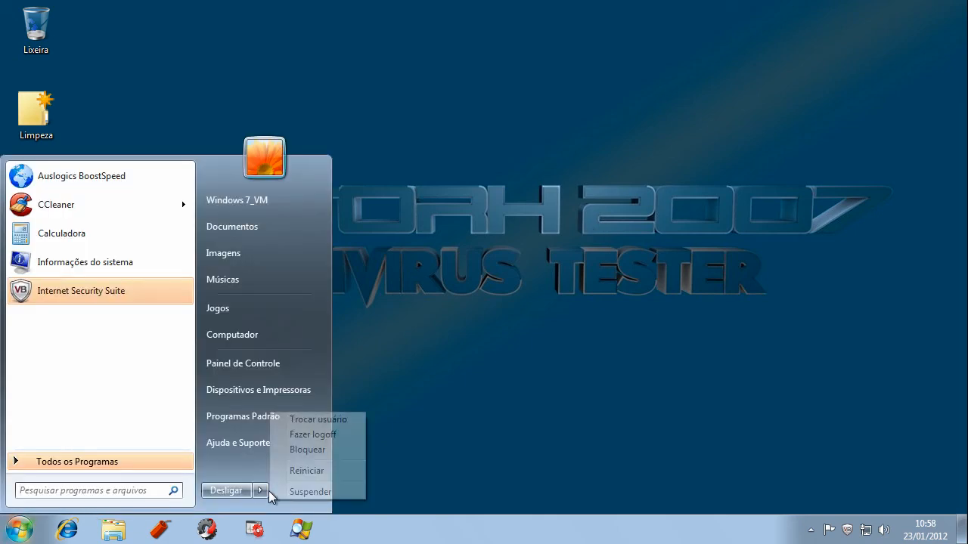
pyautogui.click(310, 472)
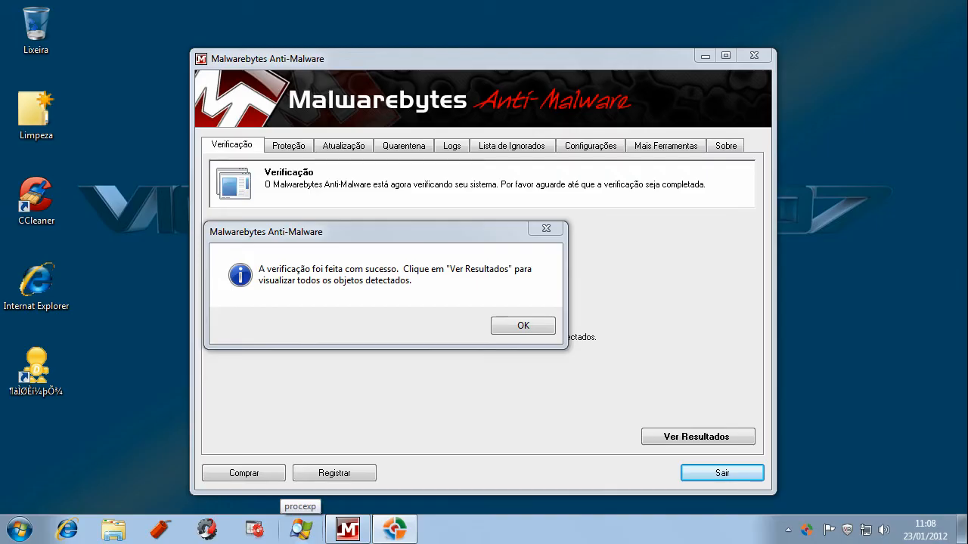
# Acknowledge the completed Malwarebytes scan, show its results and widen the Fabricante column to fit the full threat names.
pyautogui.click(523, 326)
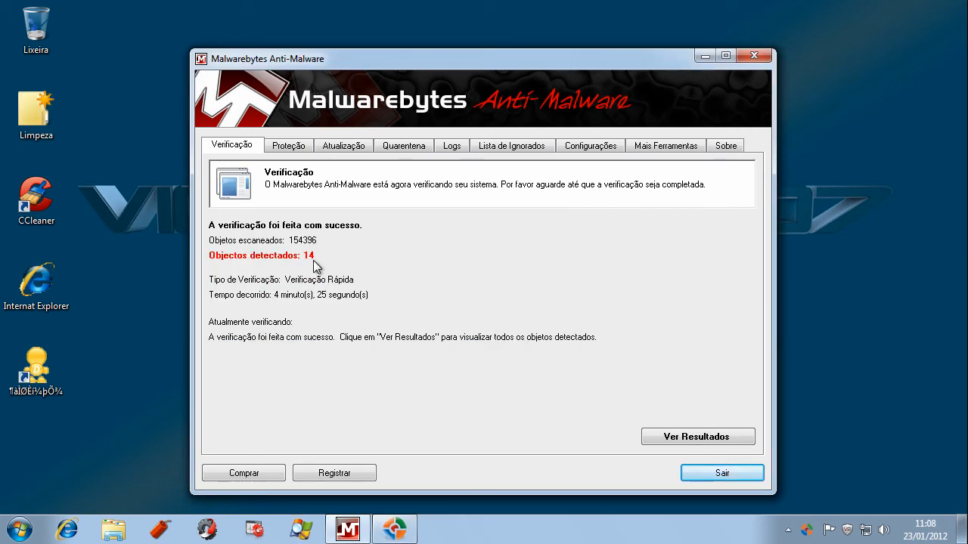
pyautogui.click(711, 438)
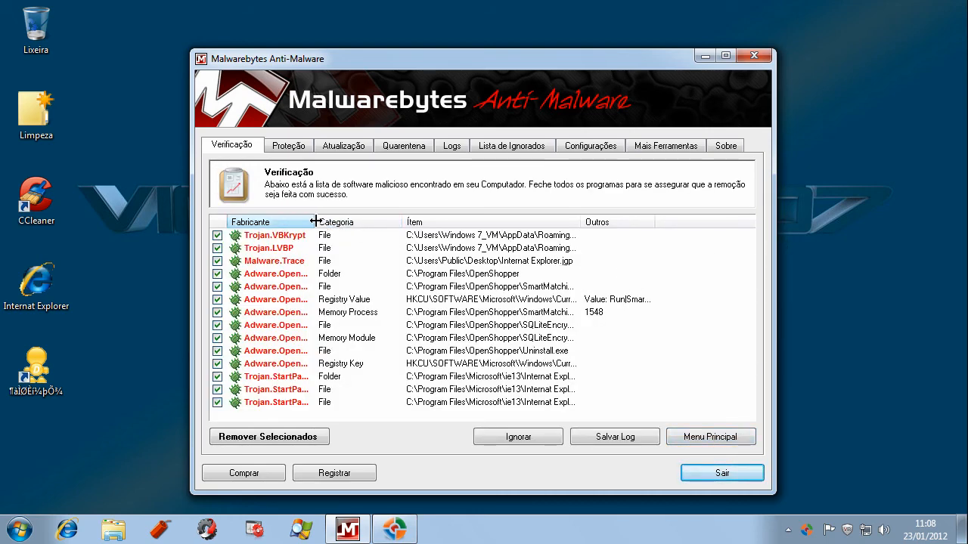
pyautogui.moveTo(332, 223); pyautogui.dragTo(415, 248)
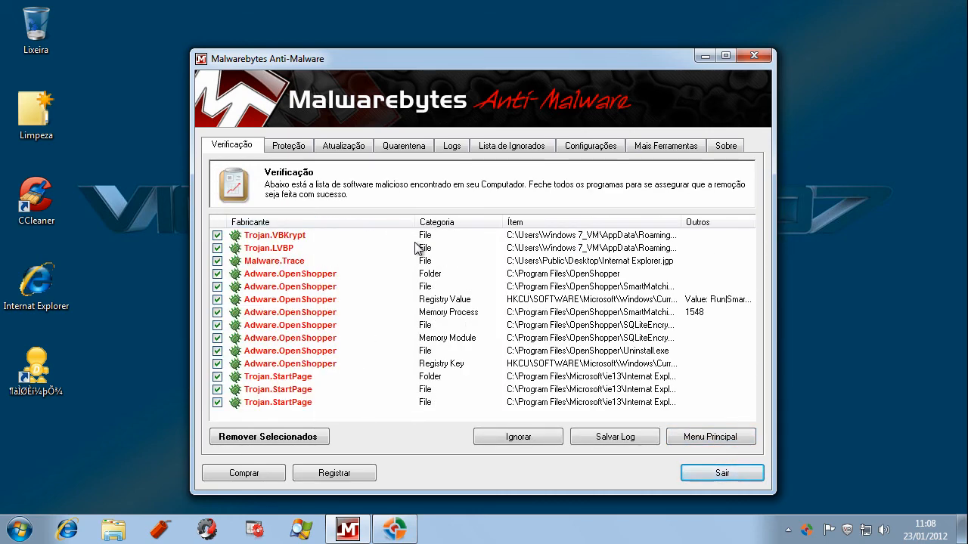
# Examine the detected Trojan, Malware.Trace and Adware.OpenShopper entries in the Malwarebytes results list.
pyautogui.click(299, 236)
pyautogui.click(284, 247)
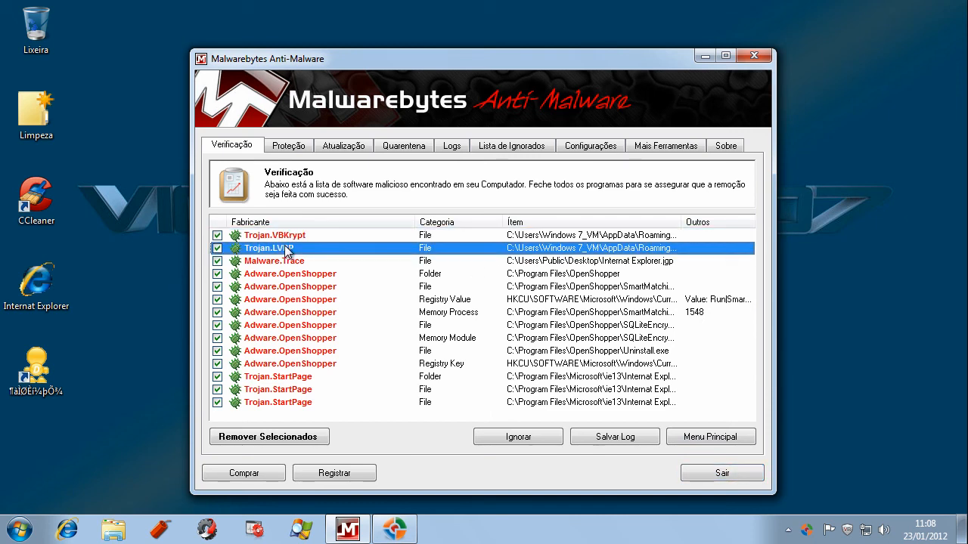
pyautogui.click(294, 263)
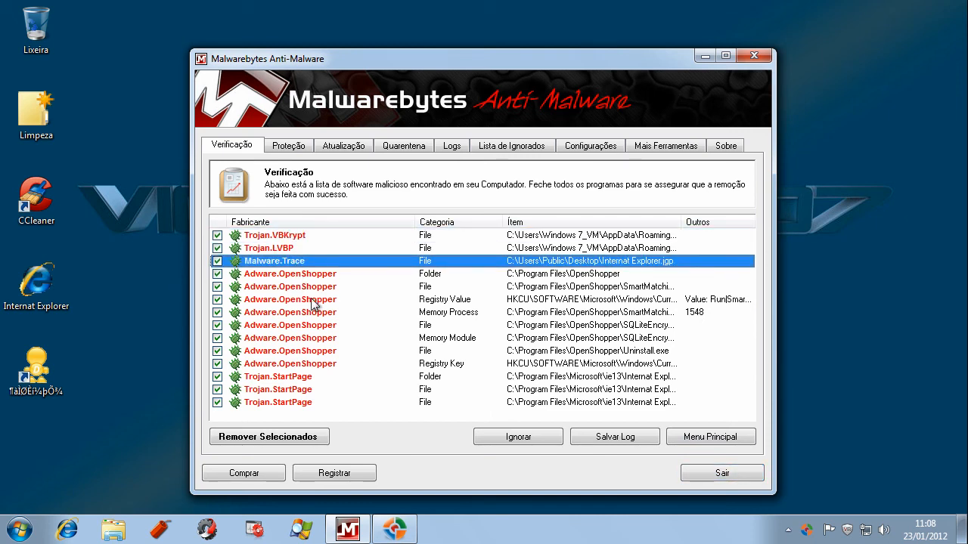
pyautogui.click(309, 275)
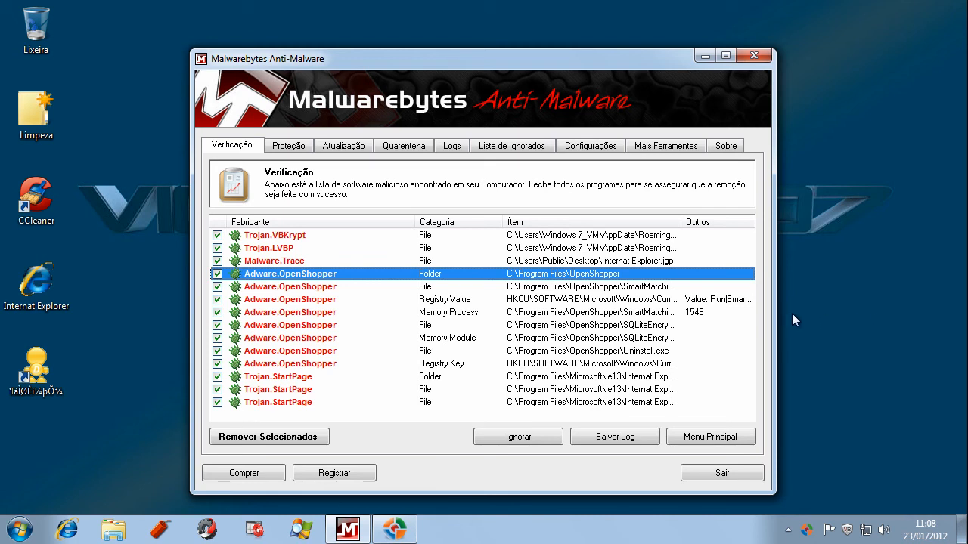
pyautogui.click(271, 389)
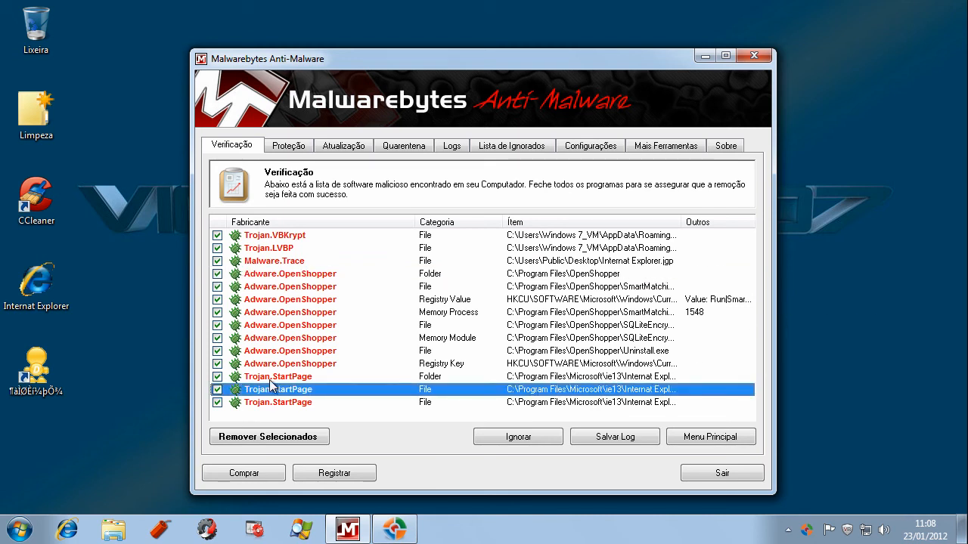
pyautogui.click(272, 378)
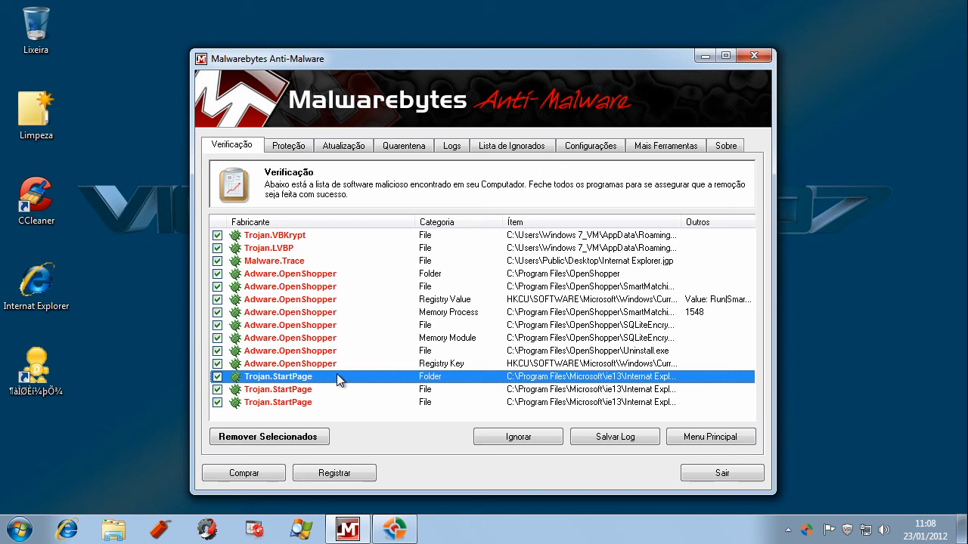
pyautogui.click(257, 236)
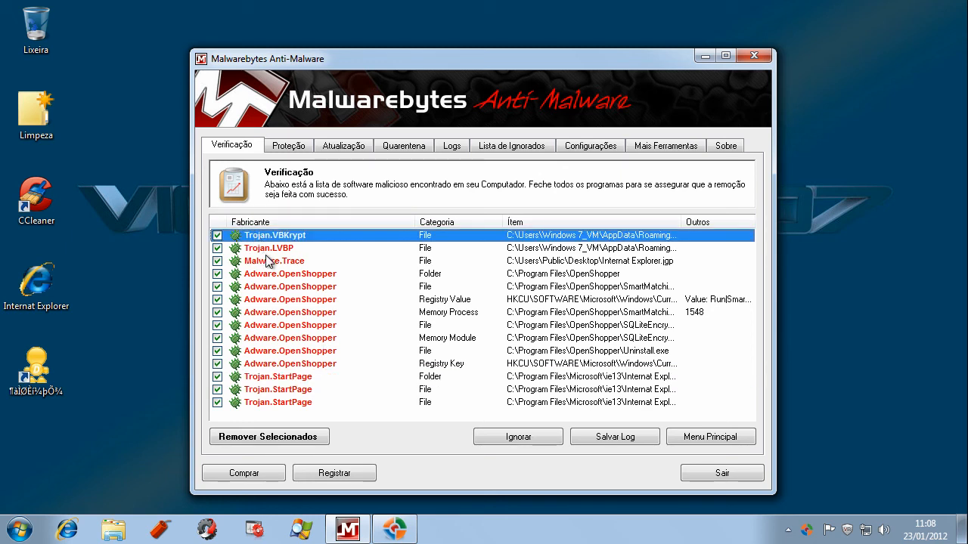
pyautogui.click(269, 262)
pyautogui.click(278, 299)
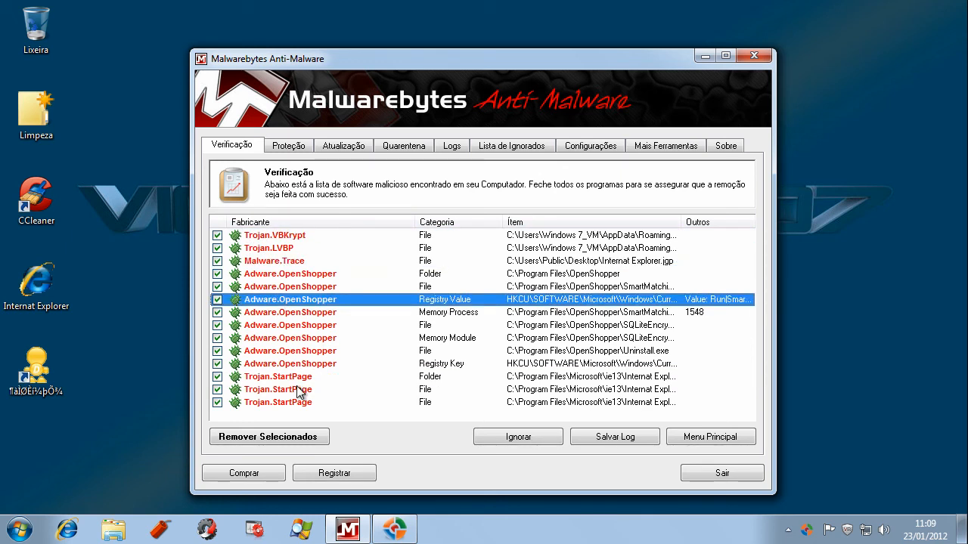
pyautogui.click(295, 378)
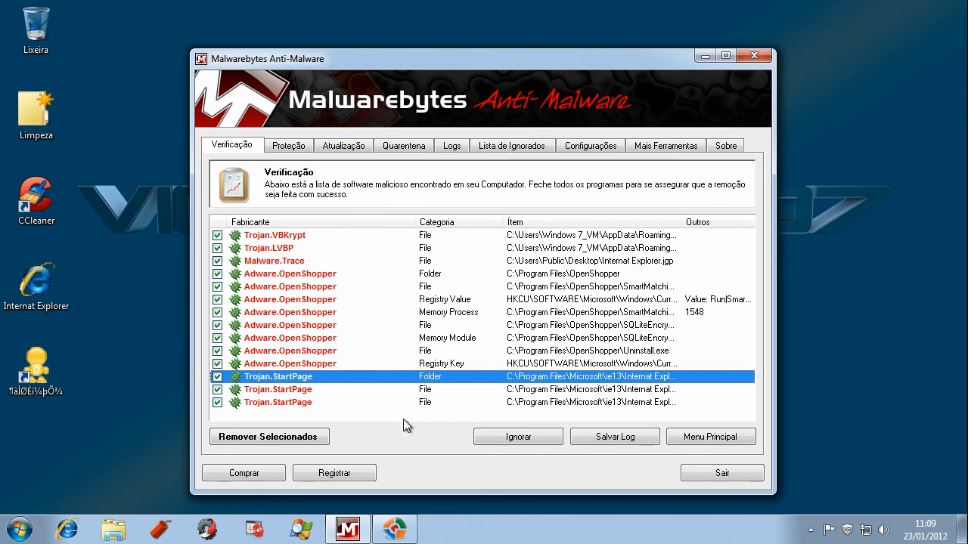
# Remove all checked threats in Malwarebytes and allow MBAM.EXE to load the driver jmrra at VirusBuster's alert.
pyautogui.click(291, 440)
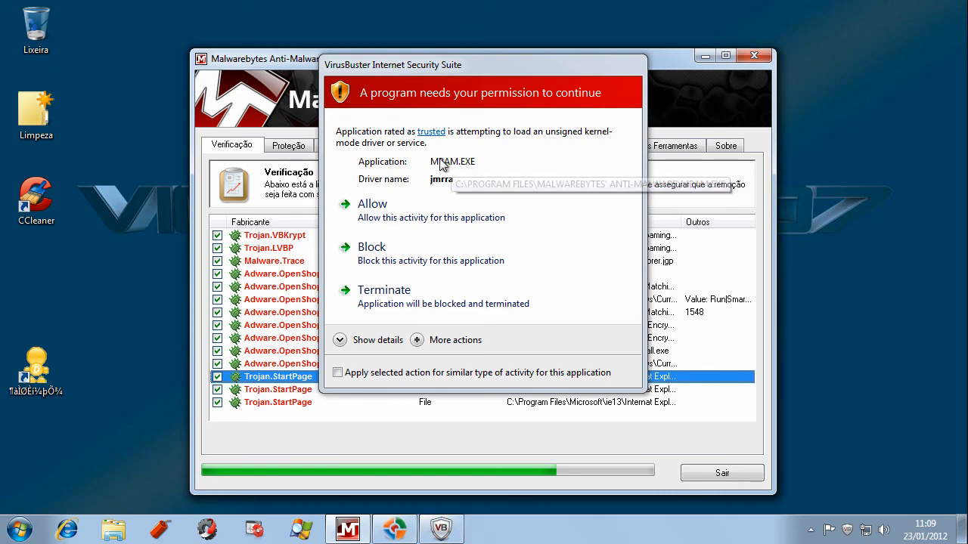
pyautogui.click(376, 221)
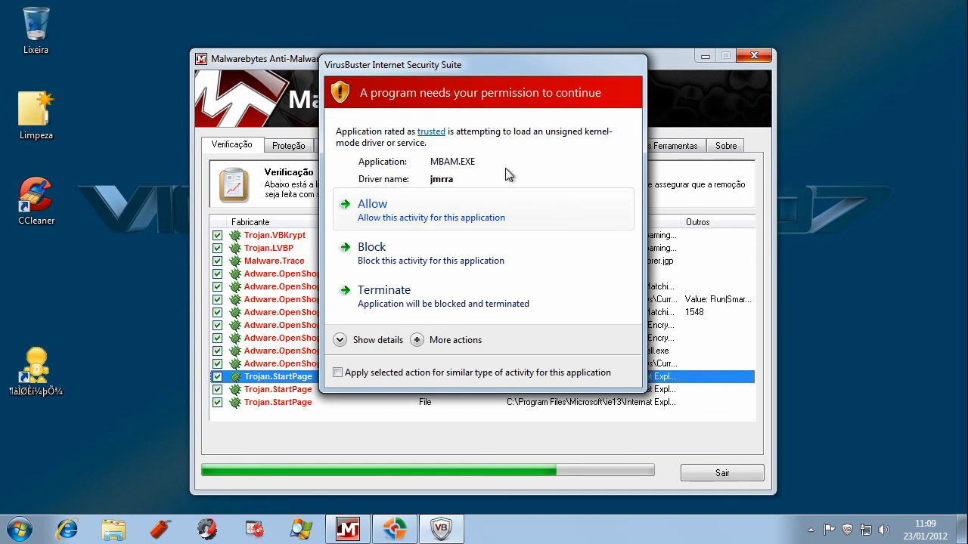
pyautogui.click(378, 222)
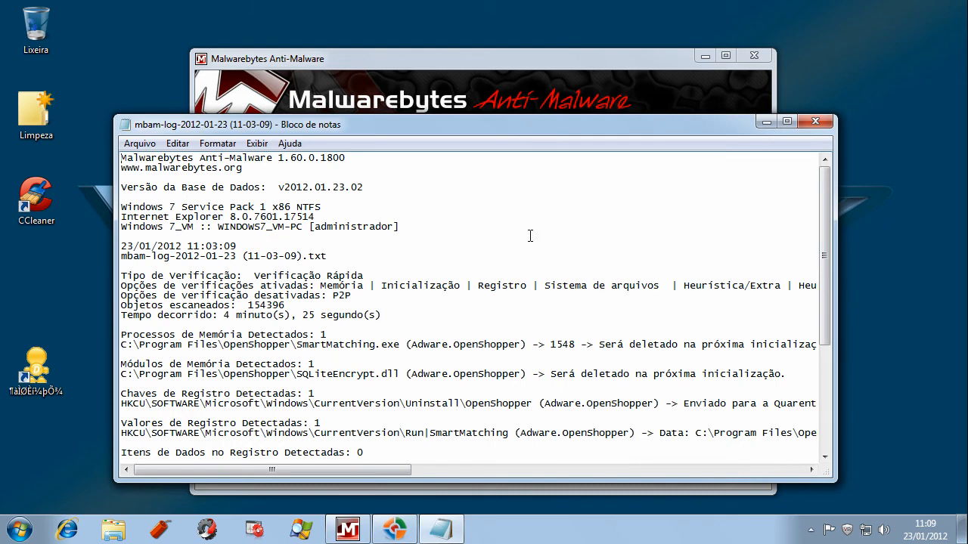
# Review the detected memory processes line in the Malwarebytes removal log, close the log and accept the computer restart.
pyautogui.click(315, 334)
pyautogui.hotkey('shift', 'Home')
pyautogui.click(333, 334)
pyautogui.hotkey('shift', 'Left')
pyautogui.click(814, 124)
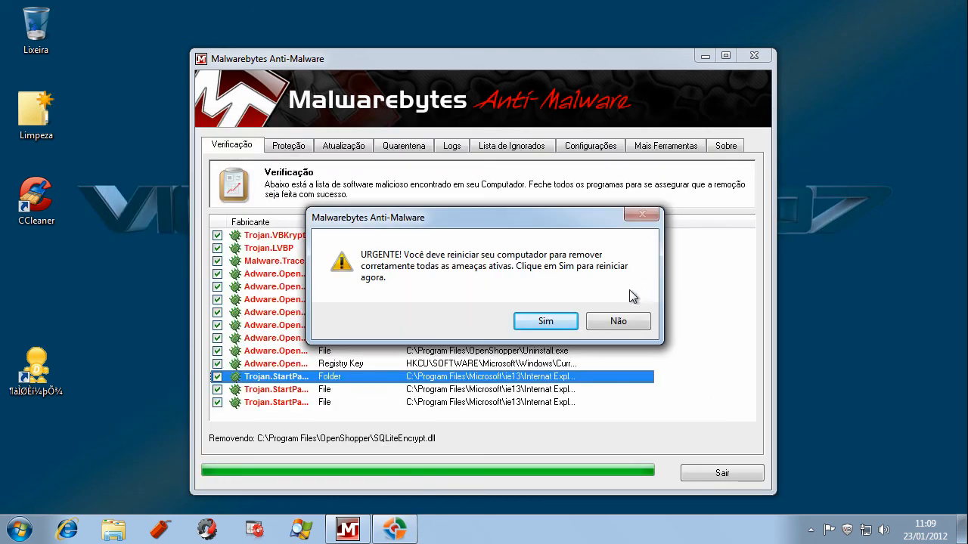
pyautogui.click(539, 327)
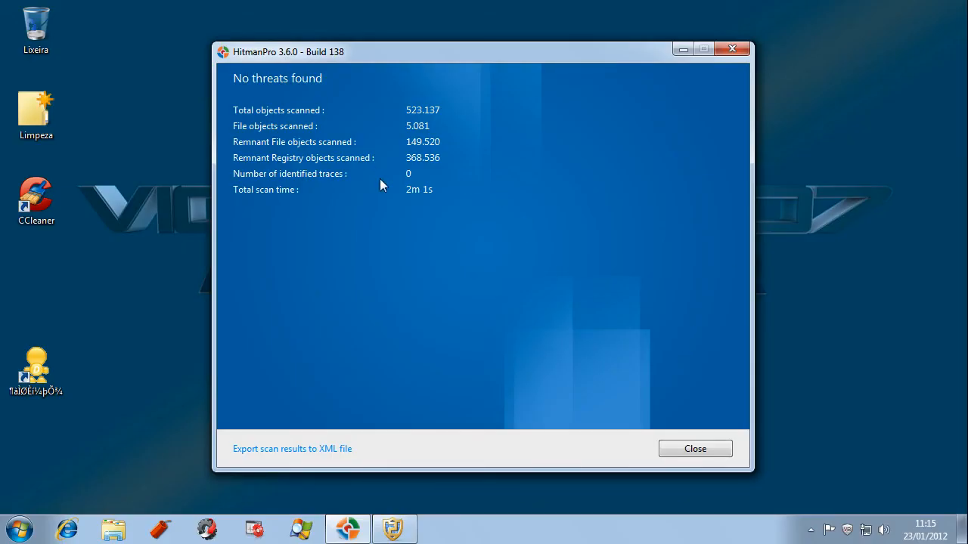
# Close the HitmanPro scan results and start an update in Emsisoft Anti-Malware.
pyautogui.click(711, 449)
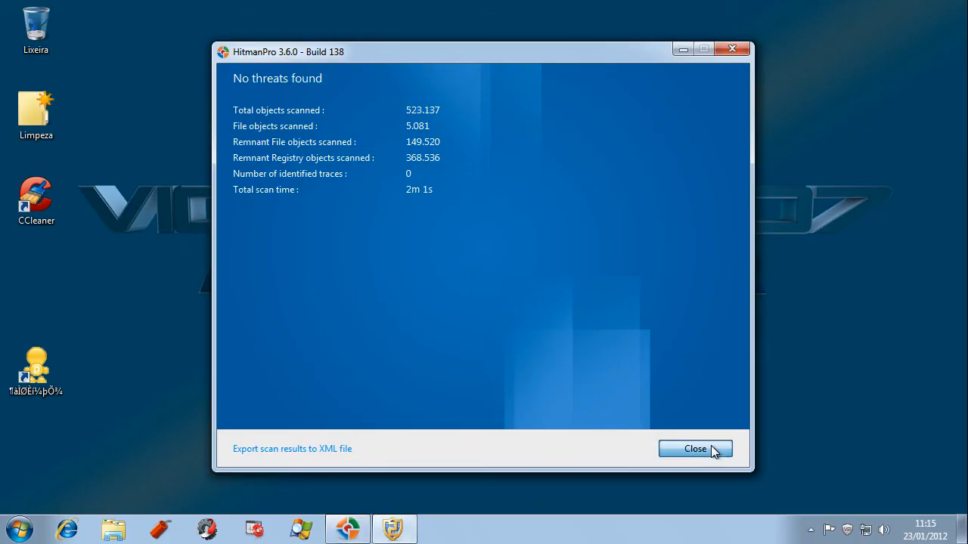
pyautogui.click(344, 532)
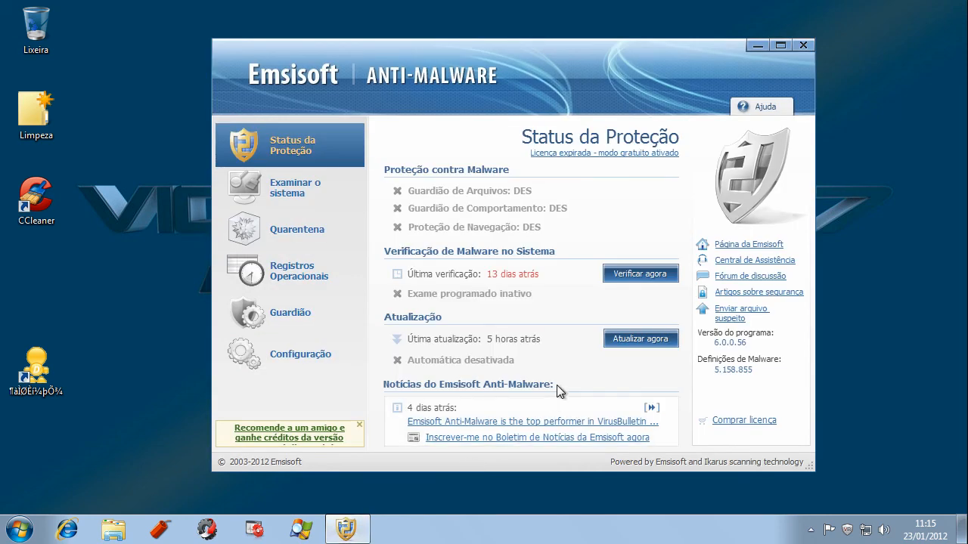
pyautogui.click(636, 336)
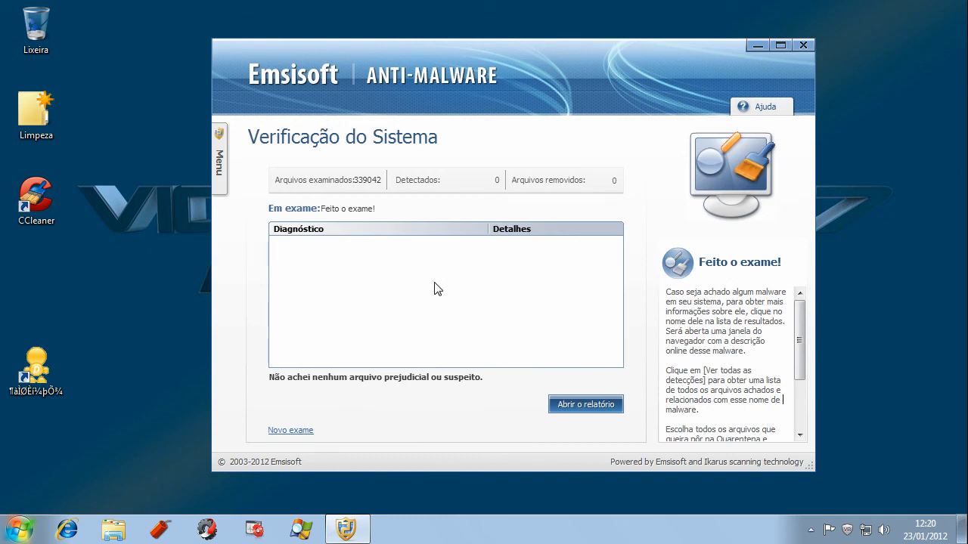
# Close Emsisoft Anti-Malware's finished system scan and reopen the VirusBuster Internet Security Suite main window.
pyautogui.click(804, 45)
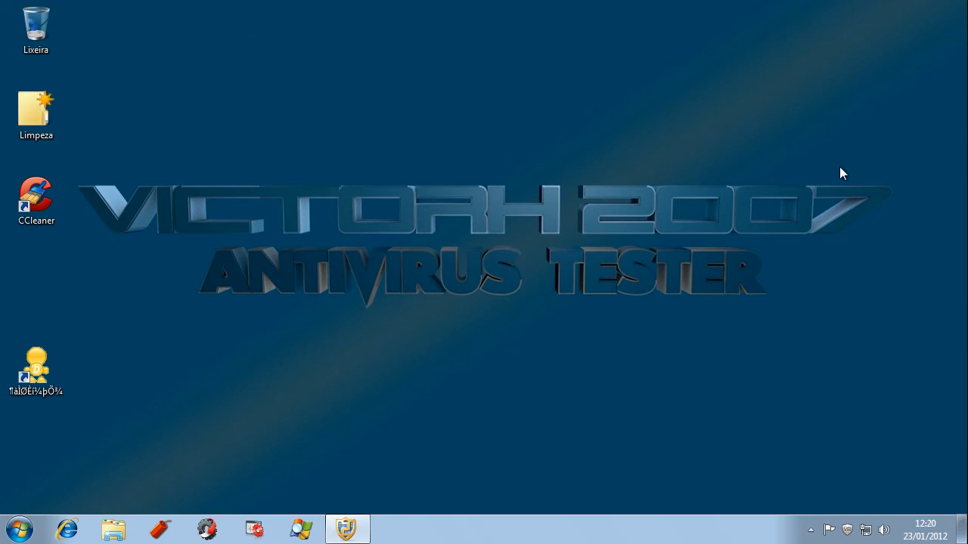
pyautogui.rightClick(849, 534)
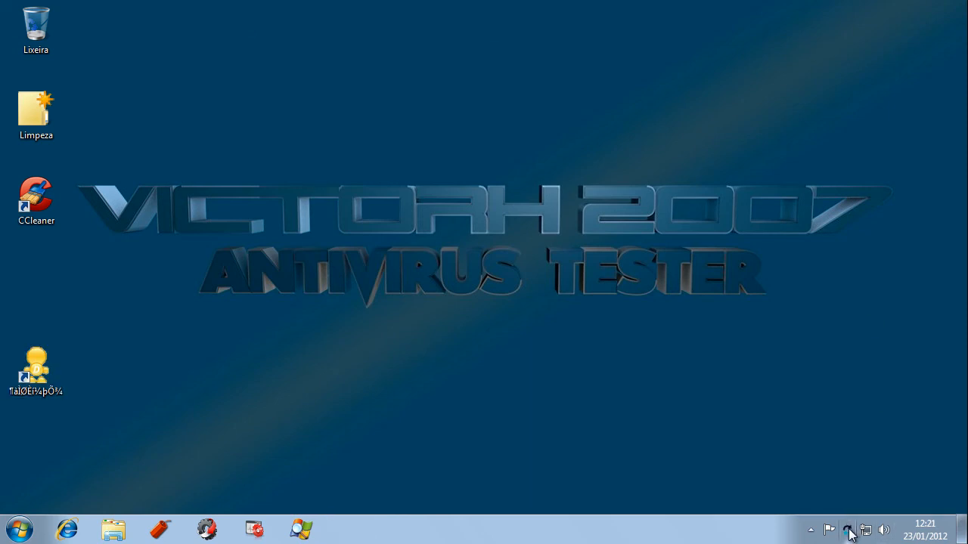
pyautogui.doubleClick(849, 534)
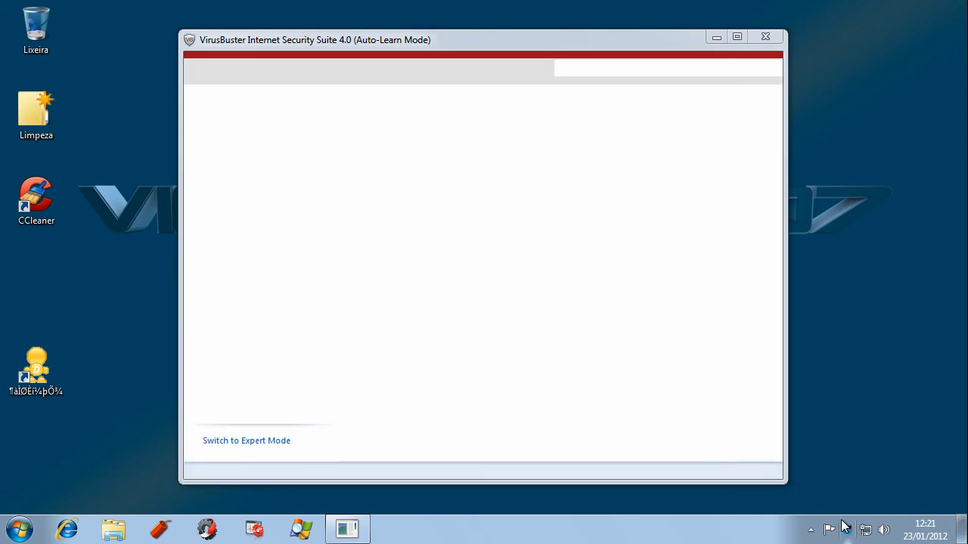
pyautogui.doubleClick(844, 523)
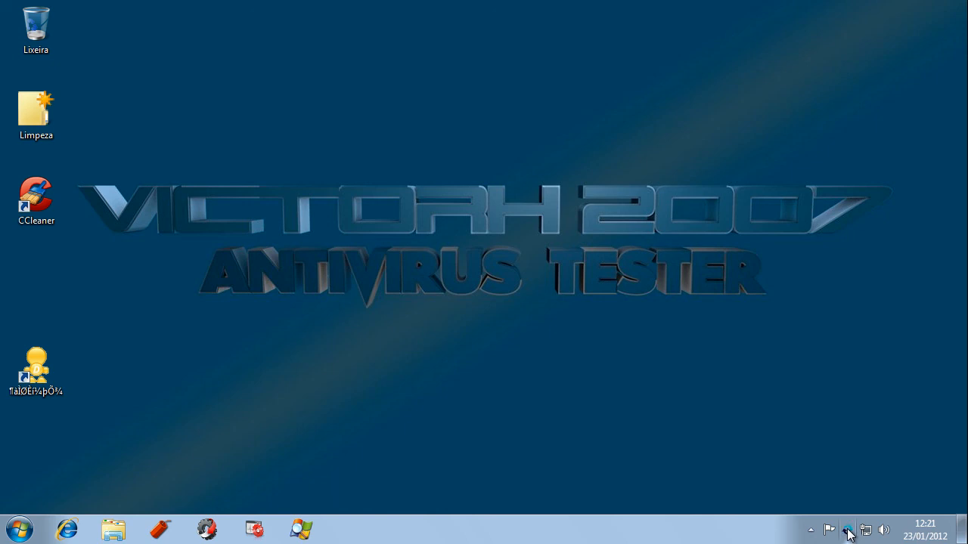
pyautogui.doubleClick(848, 533)
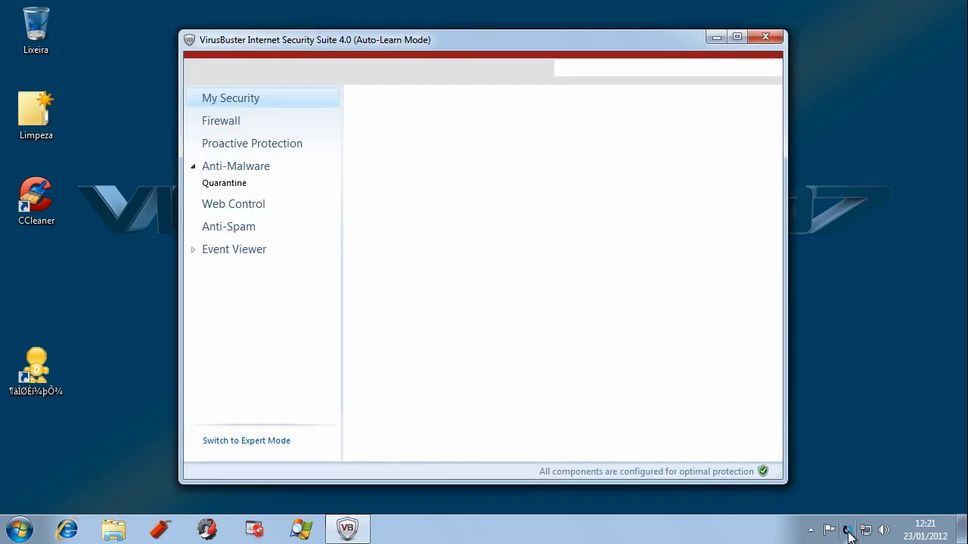